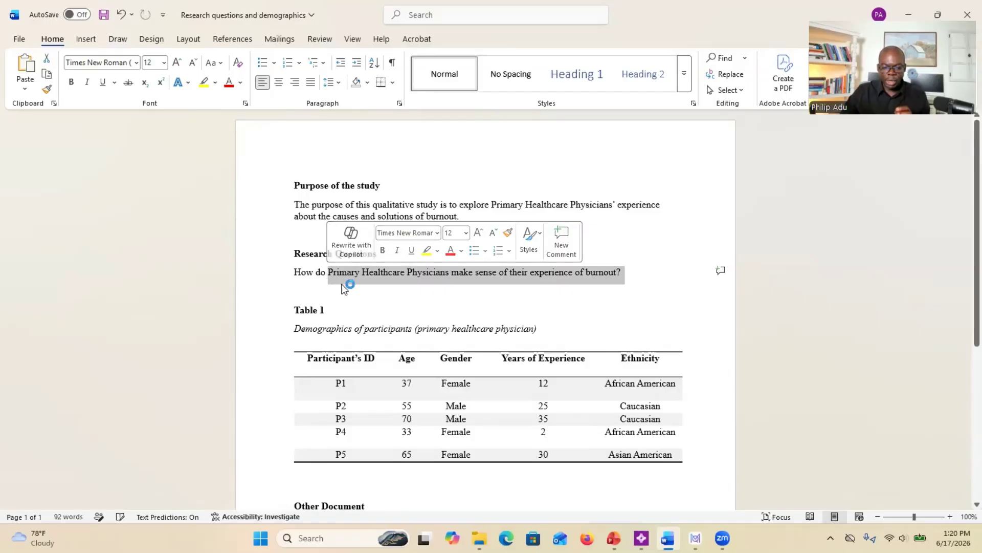
# - Review the participant demographics table and the demographic questions in Participant 1's interview transcript, then close the transcript
pyautogui.scroll(-1, 372, 308)
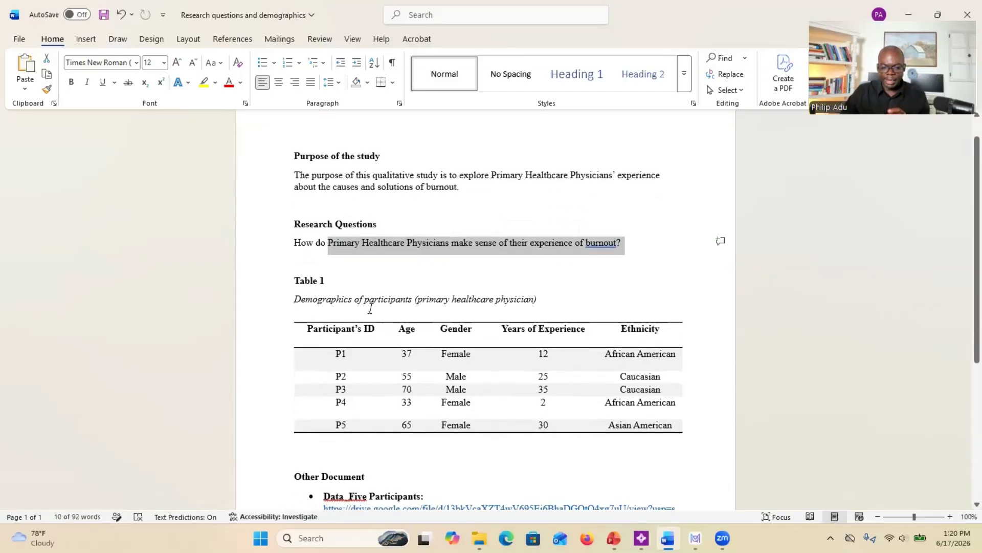
pyautogui.scroll(-3, 372, 299)
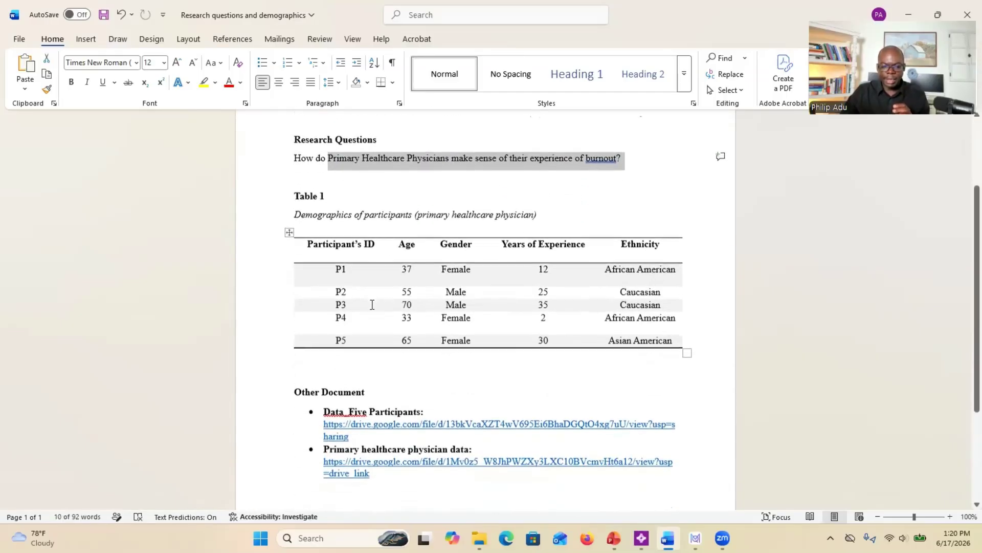
pyautogui.click(369, 270)
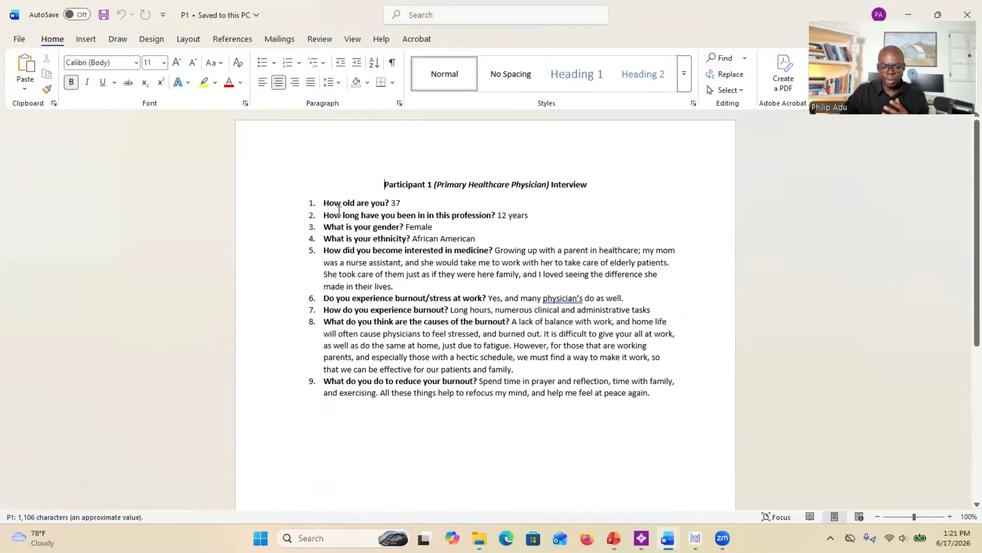
pyautogui.moveTo(340, 206); pyautogui.dragTo(444, 251)
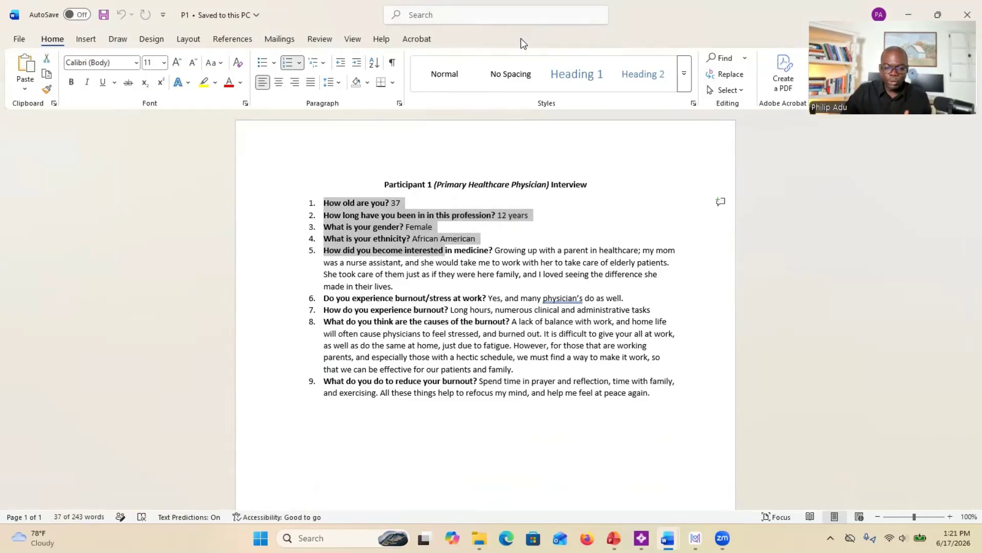
pyautogui.moveTo(813, 14); pyautogui.dragTo(594, 53)
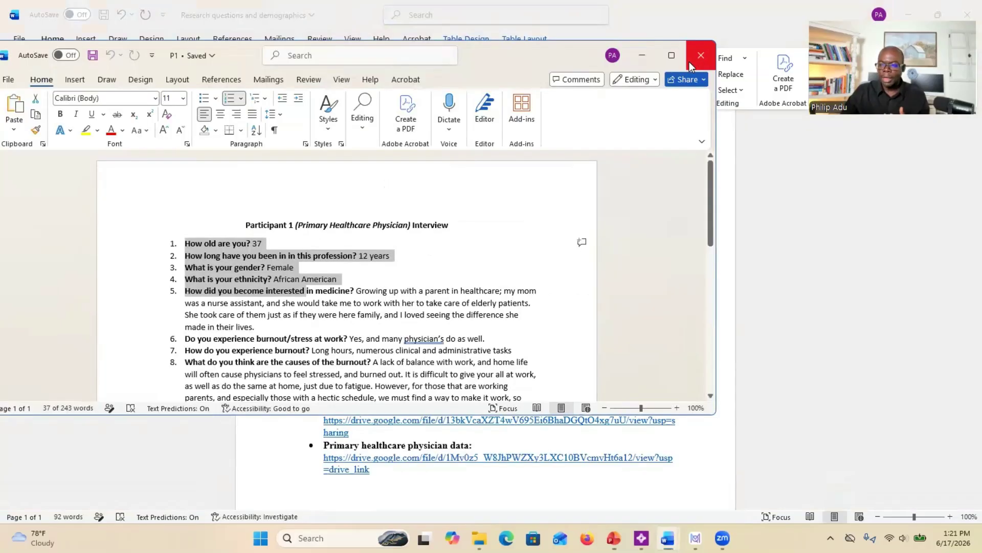
pyautogui.click(689, 61)
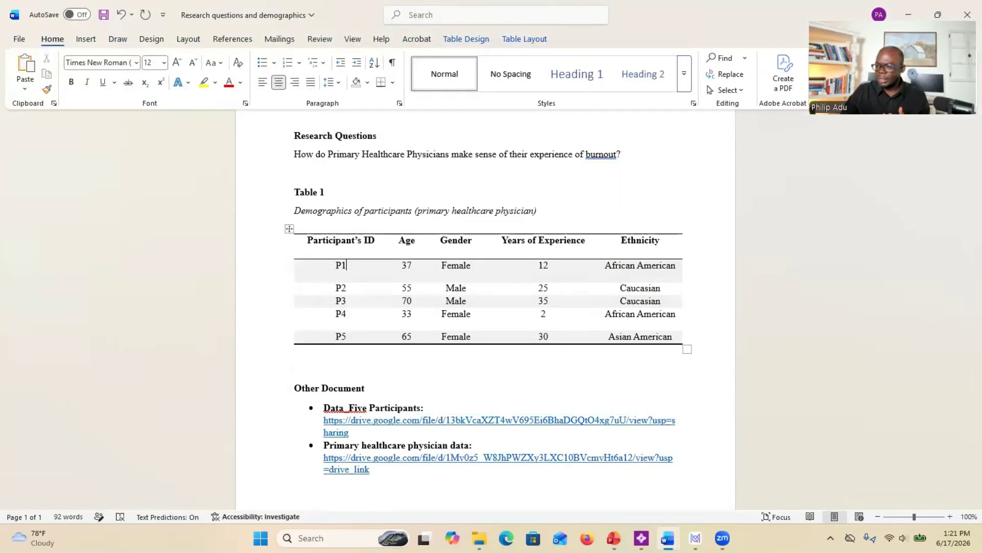
# - View the Participants demographics workbook from the study files and close it
pyautogui.click(479, 538)
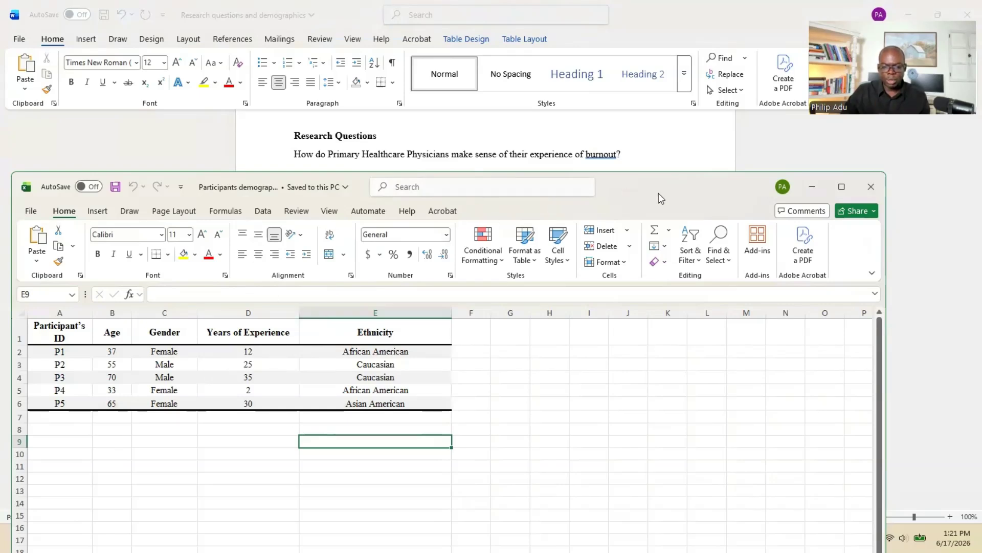
pyautogui.moveTo(658, 192); pyautogui.dragTo(543, 152)
pyautogui.click(752, 148)
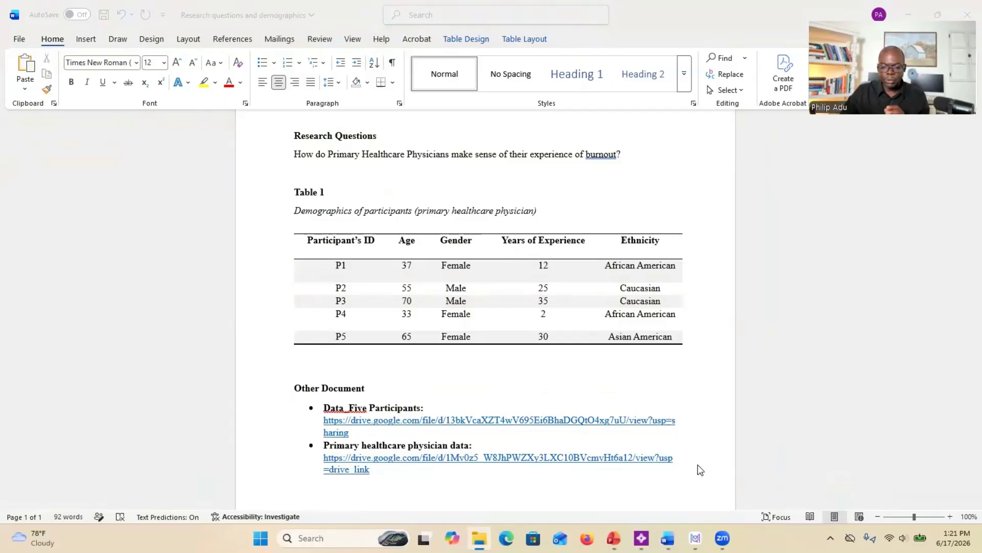
# - Show the desktop and launch MAXQDA
pyautogui.moveTo(695, 536)
pyautogui.press('super+d')
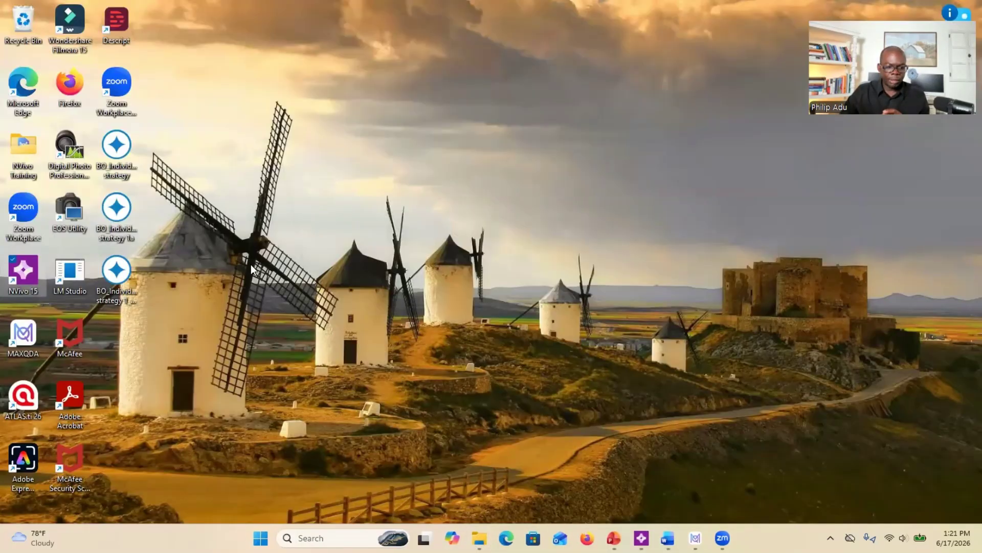
pyautogui.doubleClick(20, 335)
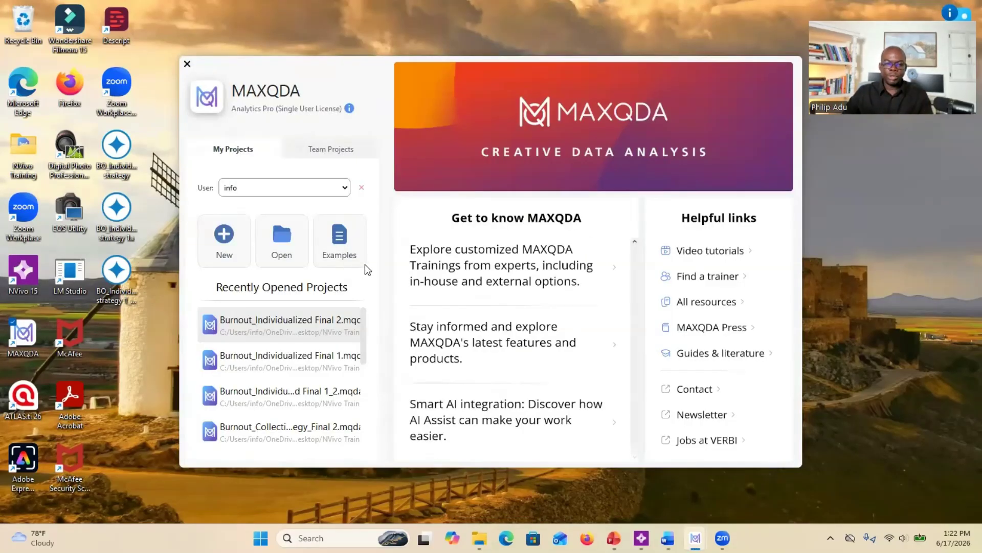
# - Create a new MAXQDA project named BO Project_Individualized and save it under Desktop
pyautogui.click(226, 257)
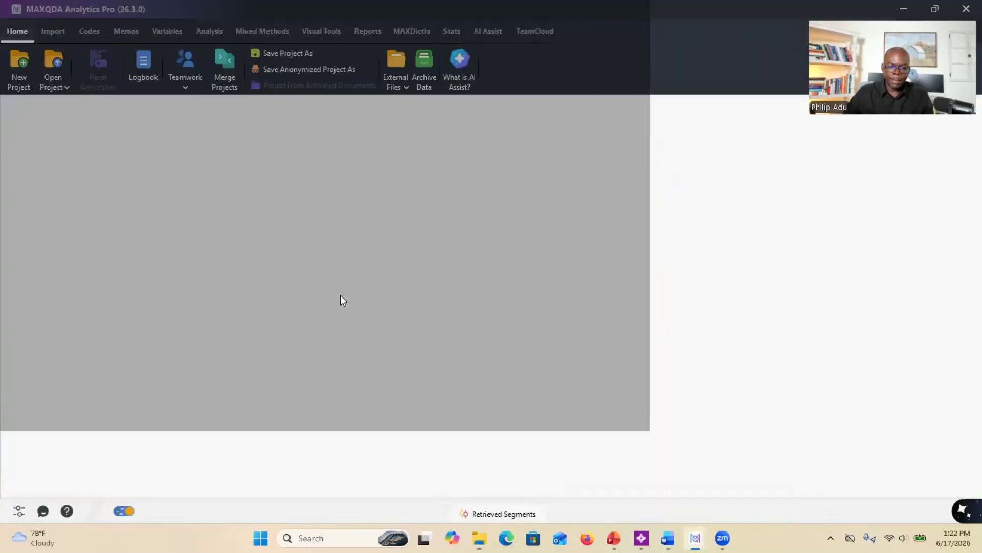
pyautogui.click(203, 207)
pyautogui.hotkey('ctrl', 'a')
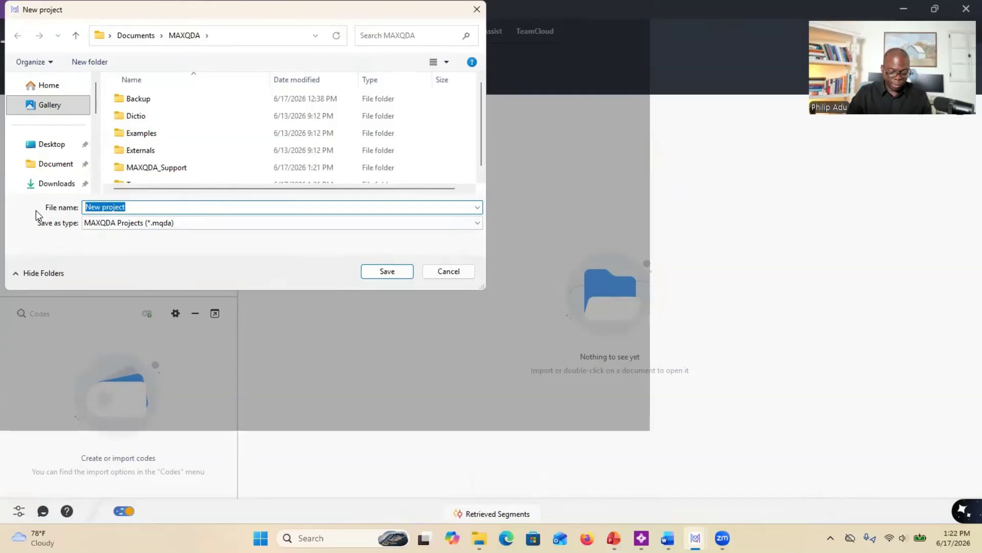
pyautogui.write('B')
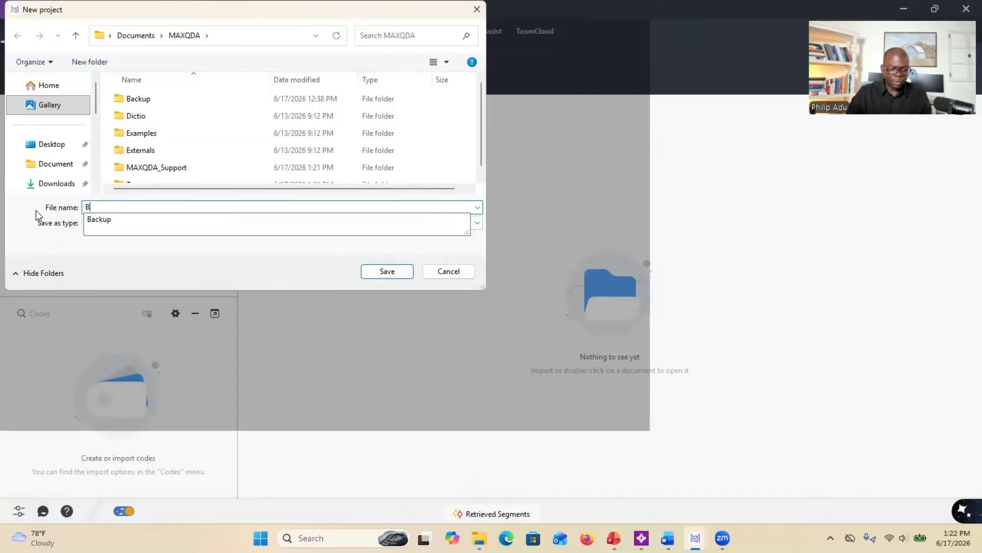
pyautogui.write('O')
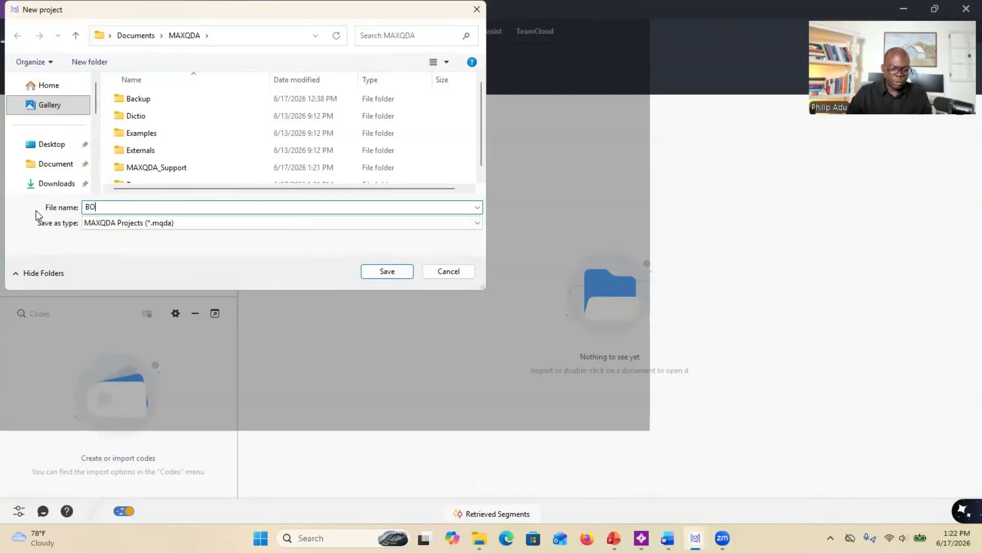
pyautogui.write(' Project_Indivi')
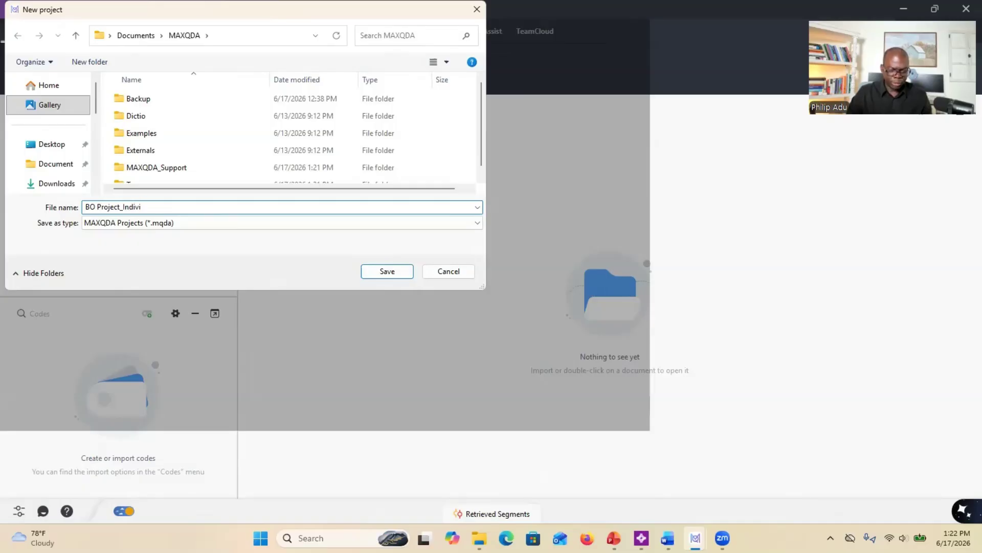
pyautogui.write('dualized')
pyautogui.press('Tab')
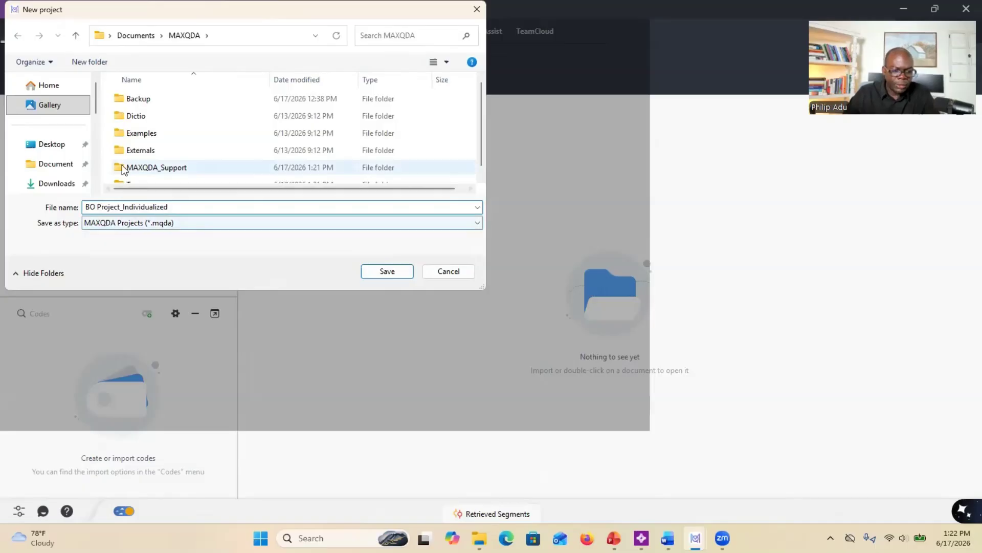
pyautogui.click(64, 146)
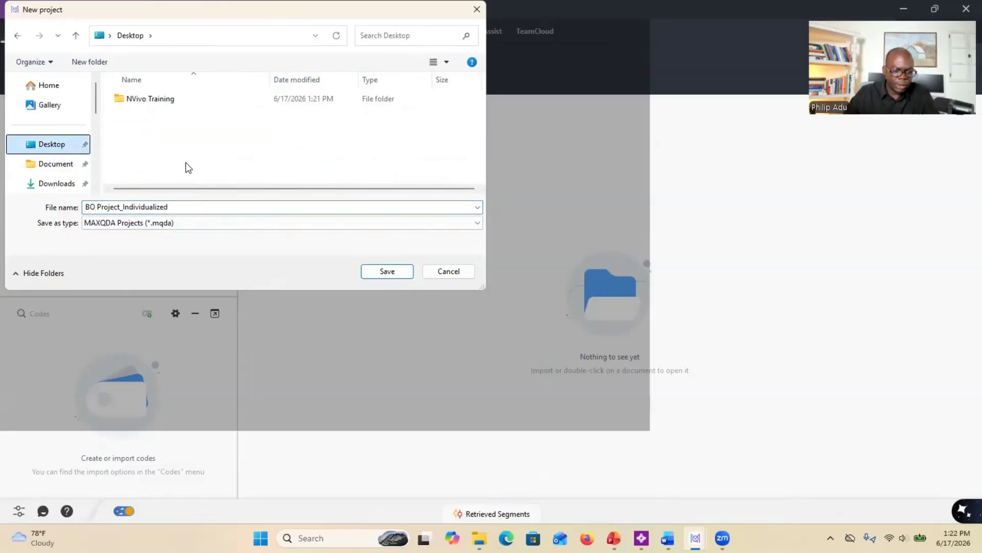
pyautogui.click(374, 268)
pyautogui.click(374, 267)
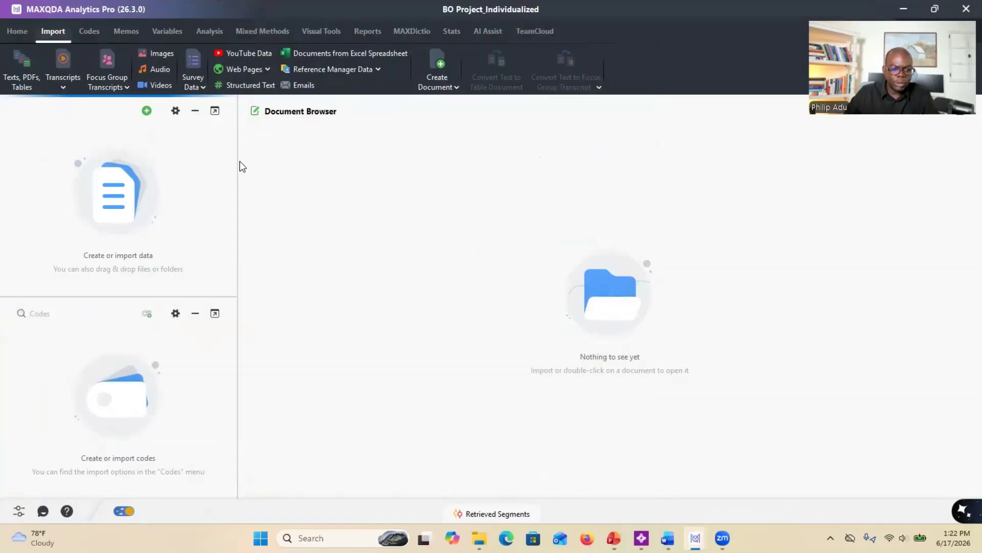
# - Widen the documents and codes area and switch the window layout so Retrieved Segments sits beneath the Document Browser
pyautogui.moveTo(238, 159); pyautogui.dragTo(250, 160)
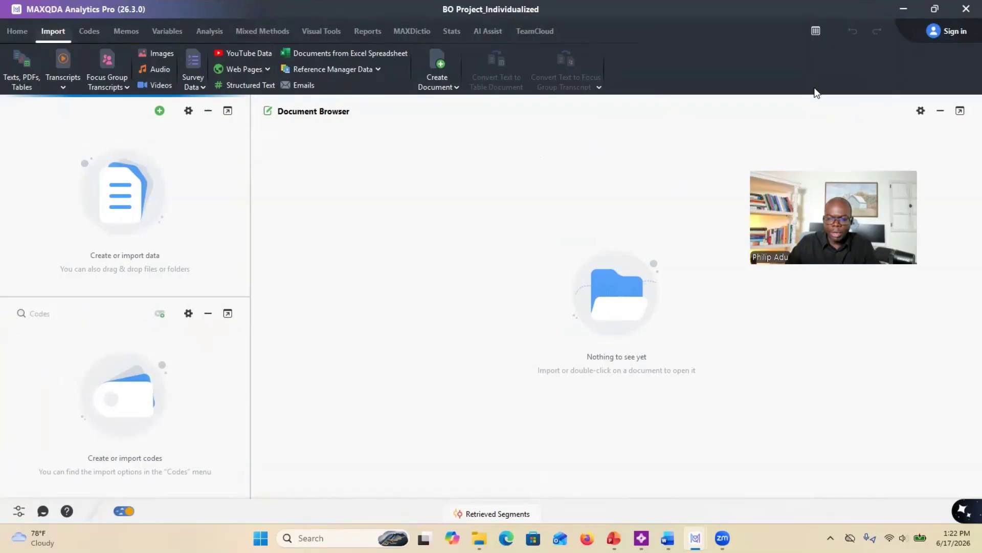
pyautogui.click(814, 33)
pyautogui.click(814, 33)
pyautogui.click(814, 32)
pyautogui.click(814, 33)
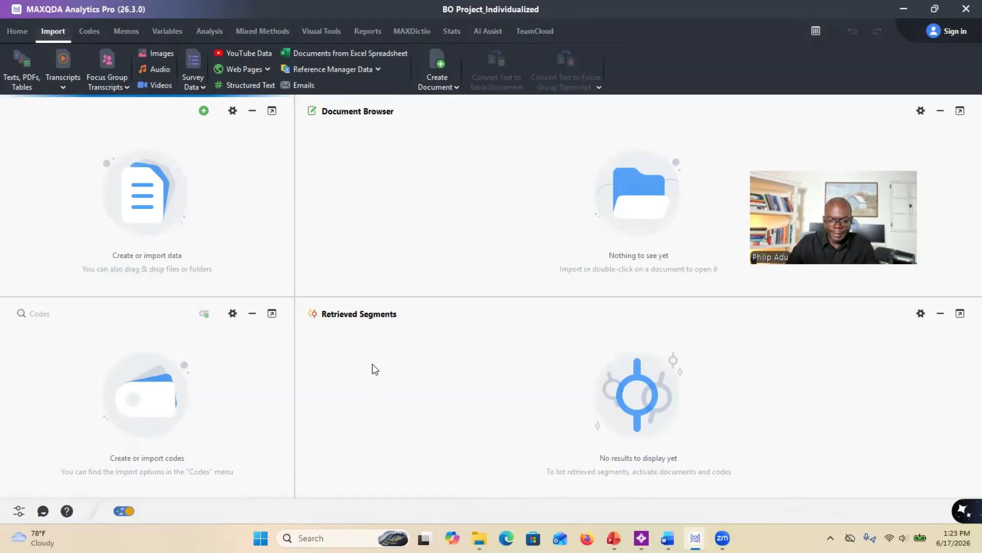
pyautogui.click(816, 31)
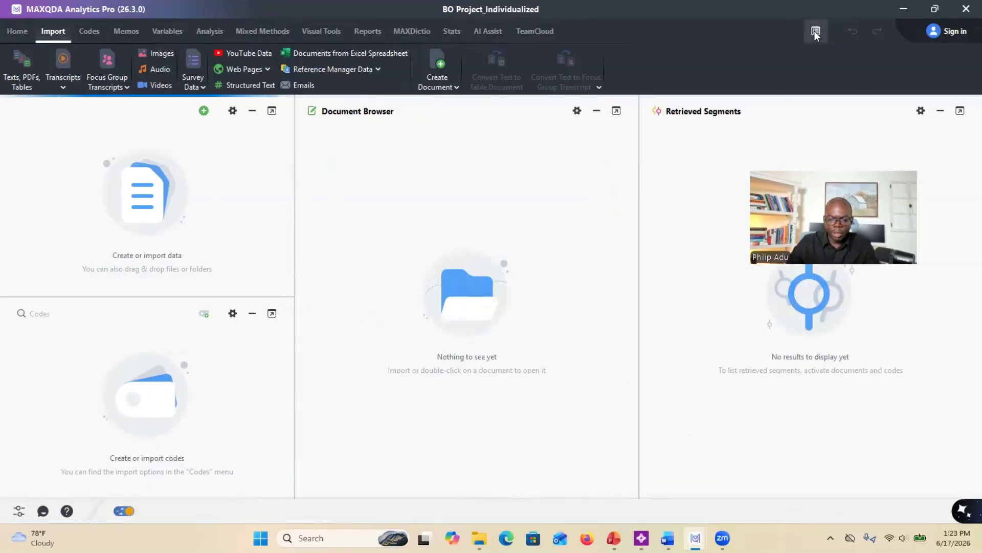
pyautogui.click(816, 31)
pyautogui.click(816, 31)
pyautogui.click(815, 31)
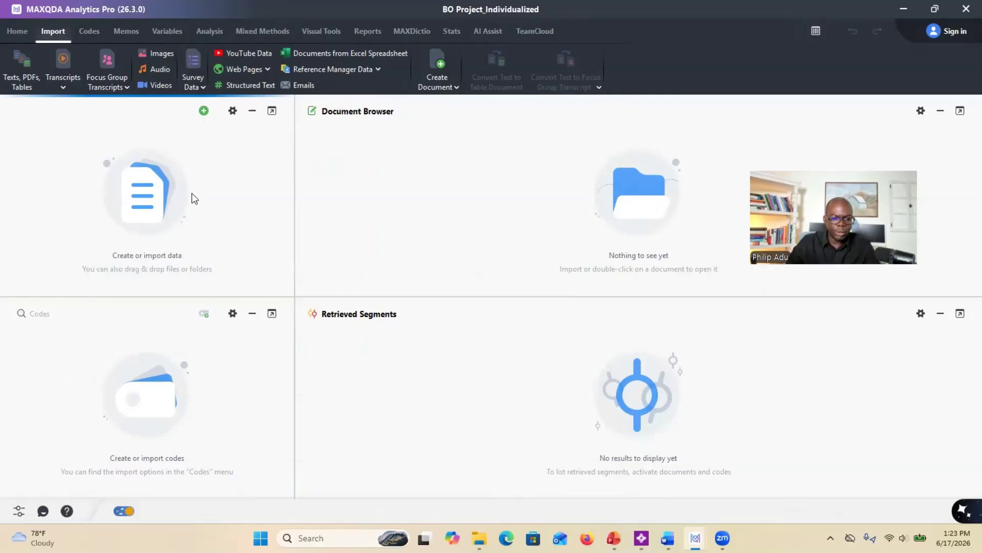
# - Import the interview files P1 to P5 from the NVivo Training folder on the Desktop as transcripts without timestamps
pyautogui.click(203, 110)
pyautogui.click(55, 37)
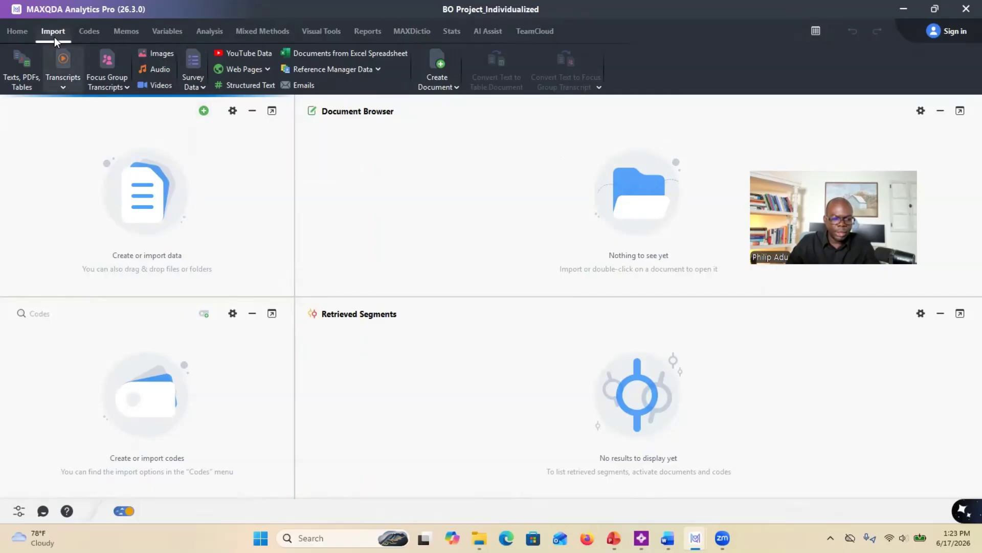
pyautogui.click(68, 86)
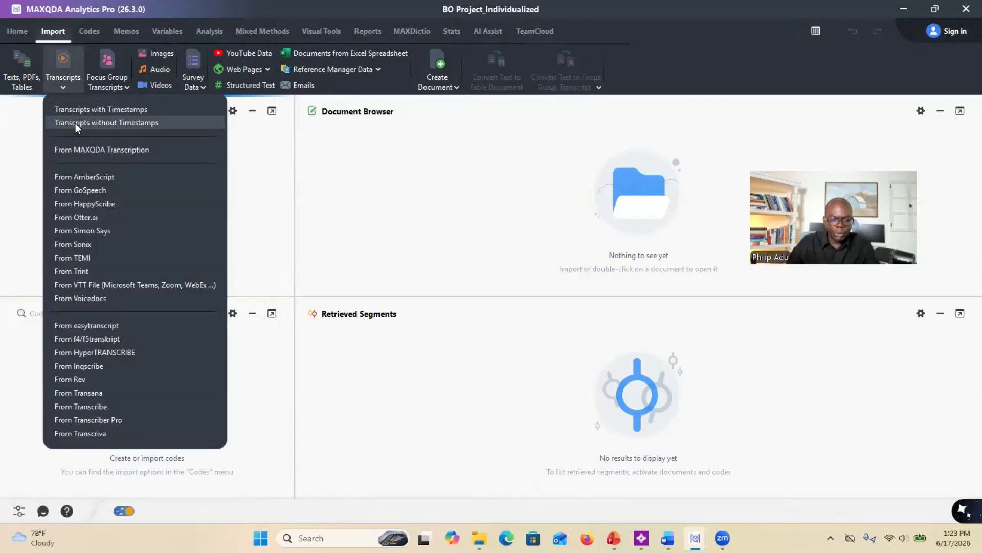
pyautogui.click(76, 123)
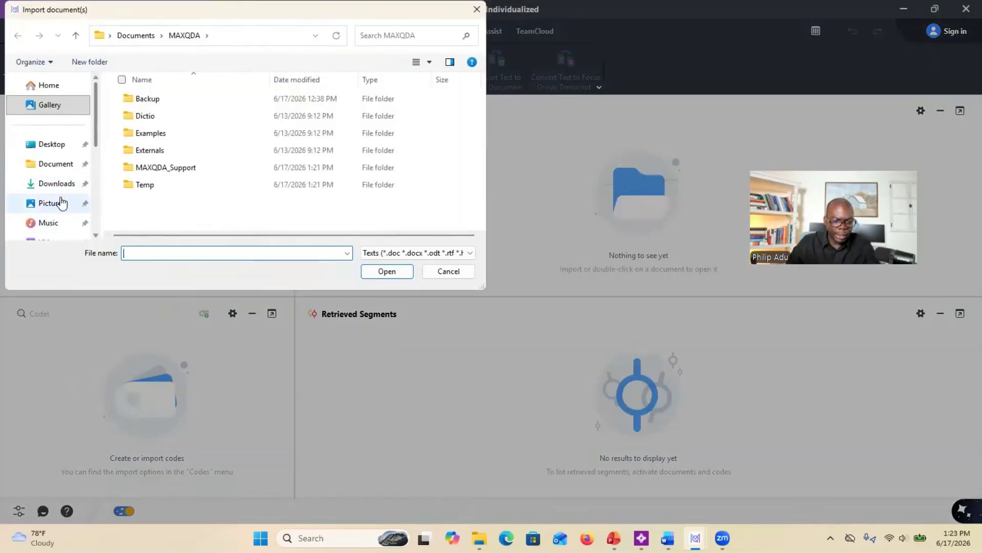
pyautogui.click(67, 147)
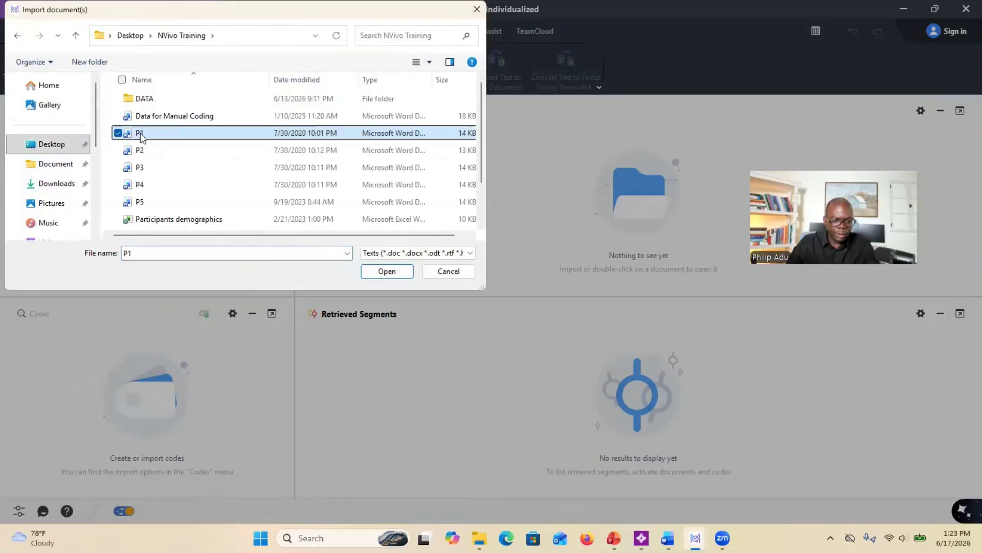
pyautogui.keyDown('shift'); pyautogui.click(143, 202); pyautogui.keyUp('shift')
pyautogui.click(381, 275)
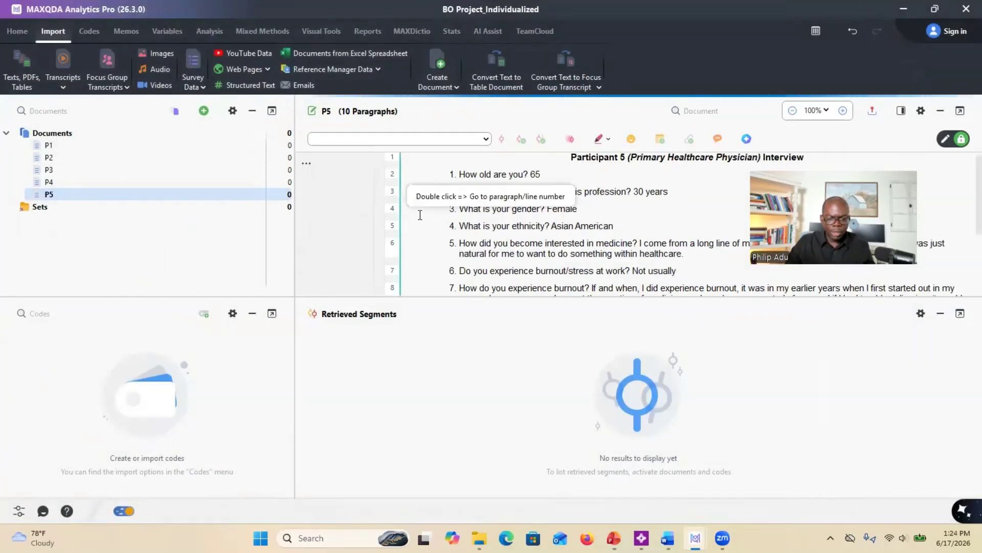
# - Increase the height of the Document Browser and the document list by shrinking the Retrieved Segments and Codes areas
pyautogui.click(123, 145)
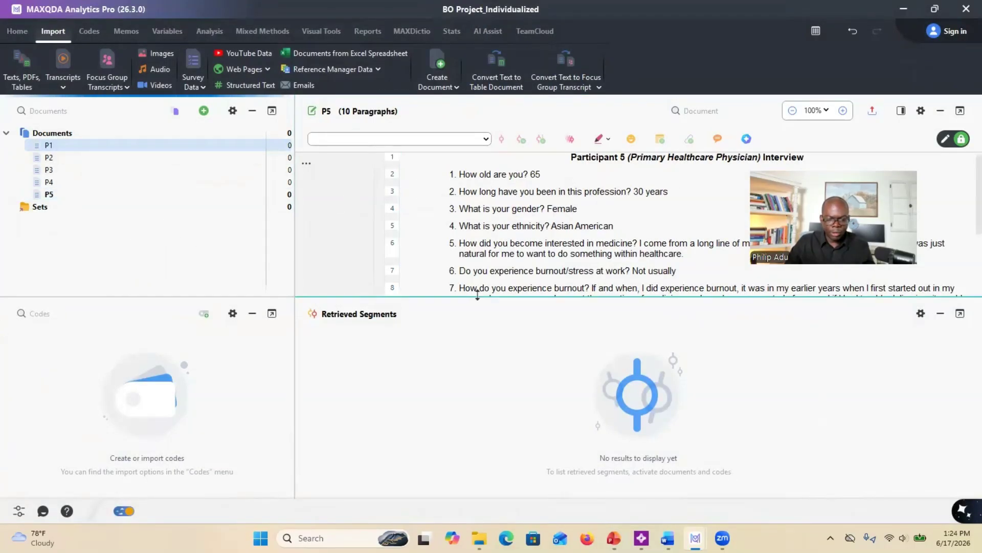
pyautogui.moveTo(478, 297); pyautogui.dragTo(467, 327)
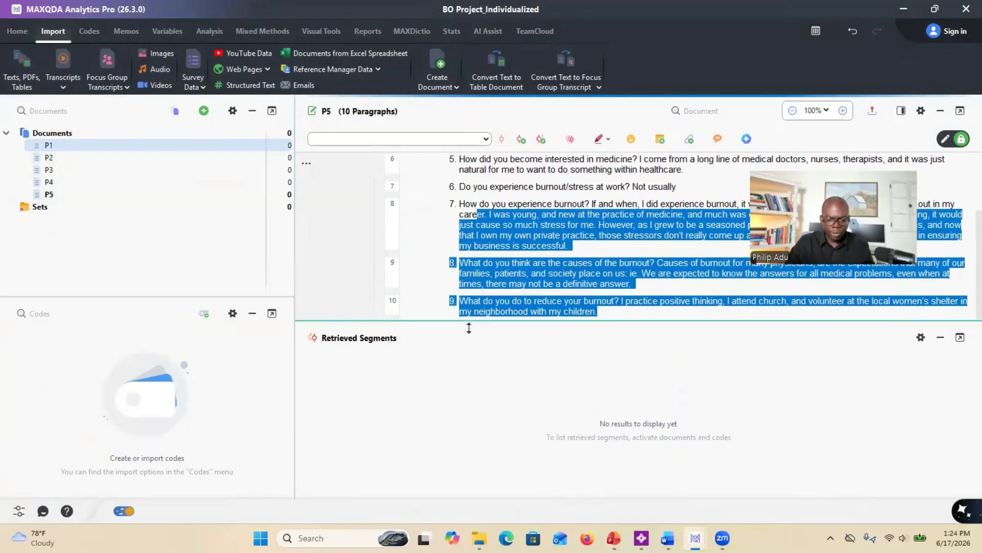
pyautogui.moveTo(280, 296); pyautogui.dragTo(280, 326)
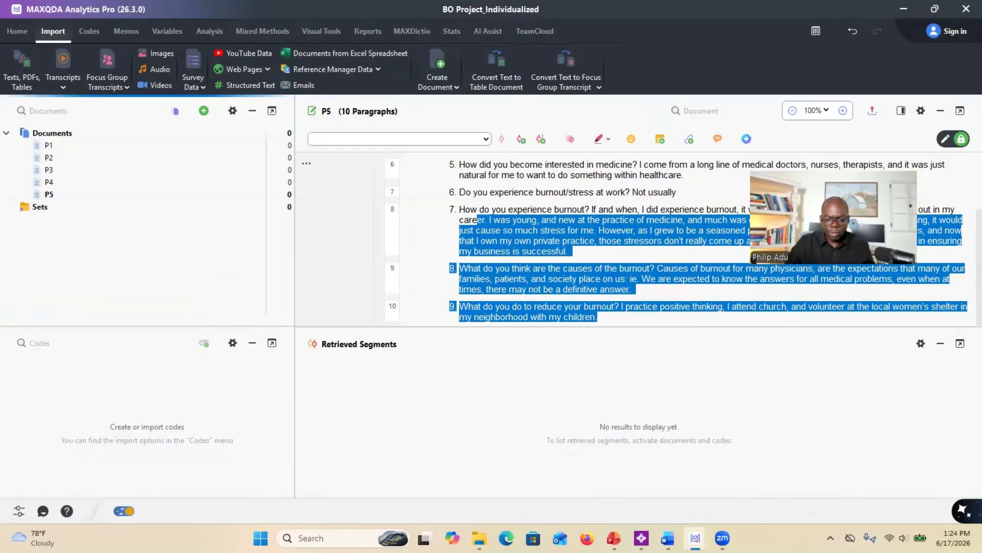
# - Open the Participants demographics workbook in Excel, review the participants' attributes, and minimize it to return to MAXQDA
pyautogui.click(479, 539)
pyautogui.moveTo(589, 357); pyautogui.dragTo(590, 152)
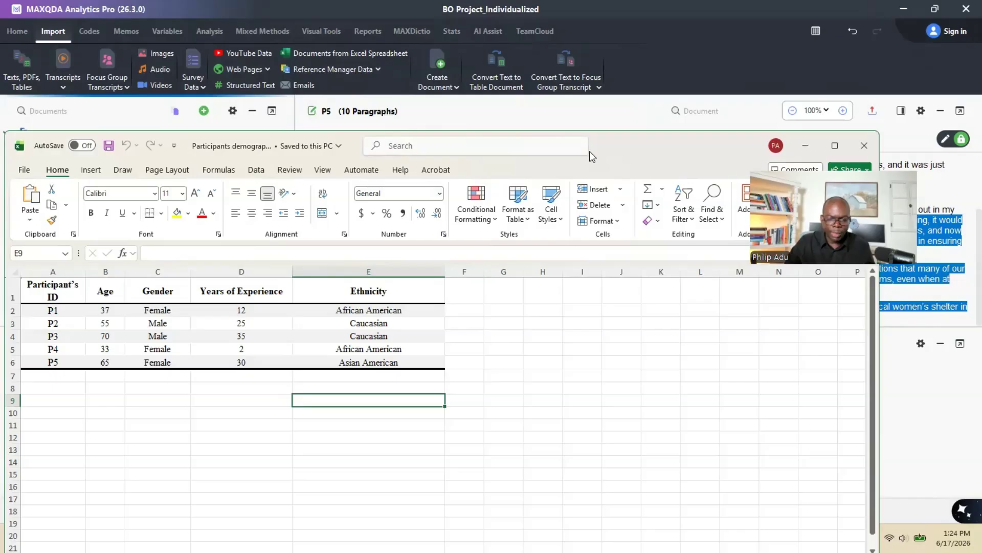
pyautogui.moveTo(589, 152); pyautogui.dragTo(591, 92)
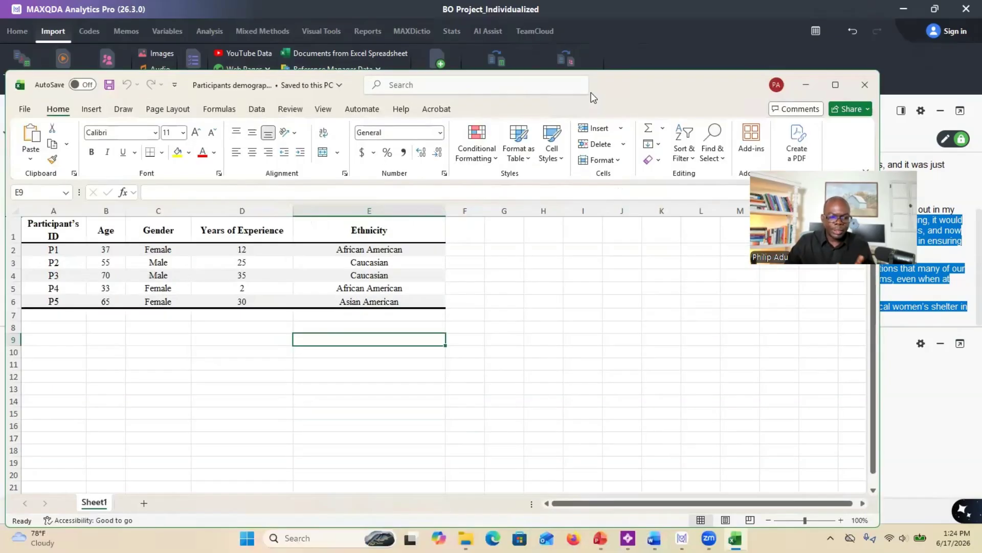
pyautogui.click(806, 84)
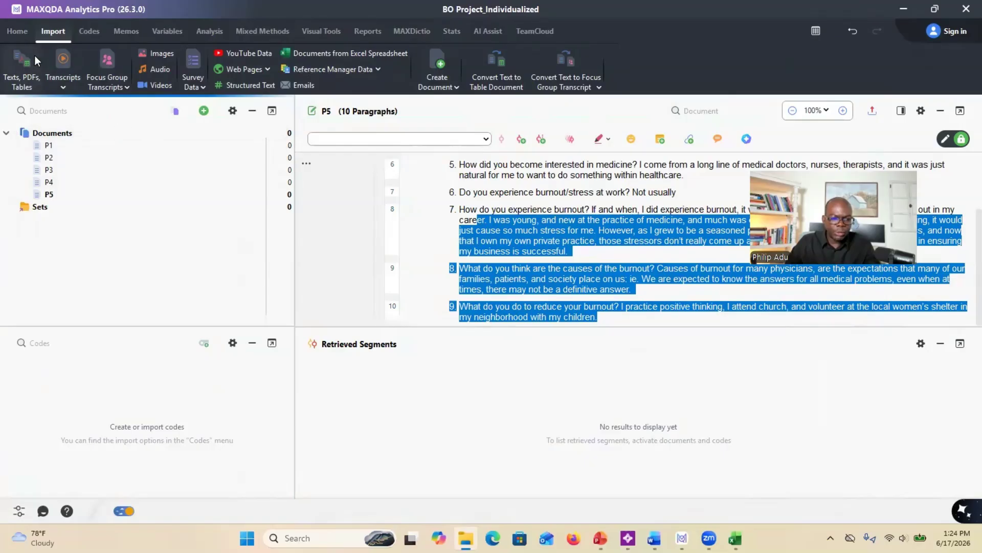
# - View the data editor for document variables
pyautogui.click(158, 31)
pyautogui.click(97, 72)
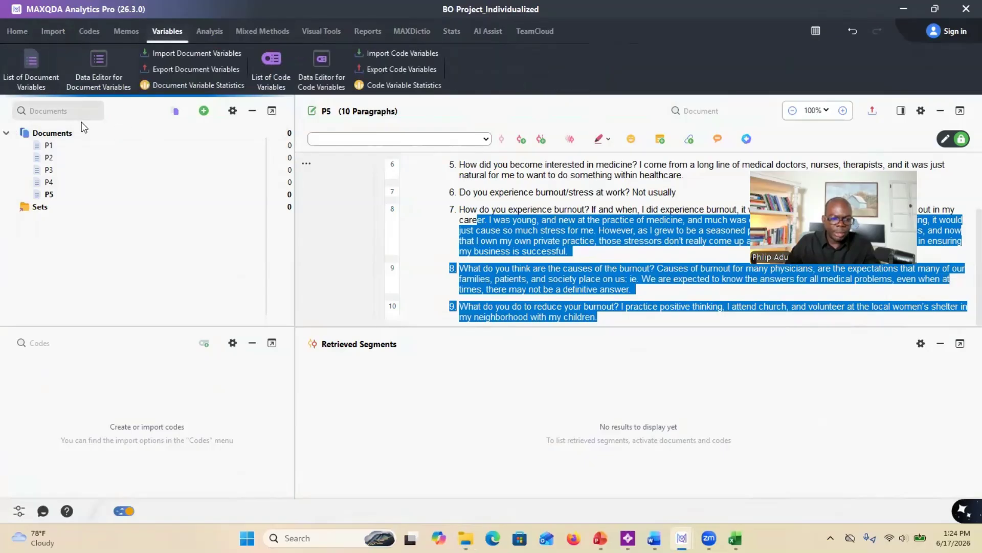
pyautogui.click(794, 128)
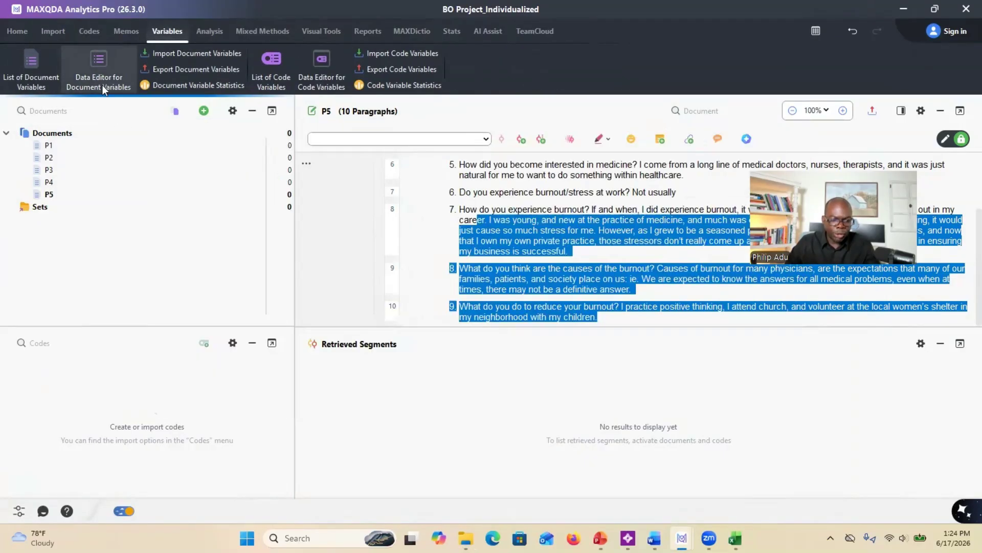
# - Open the data editor for document variables and place the Participants demographics workbook beside it
pyautogui.click(103, 84)
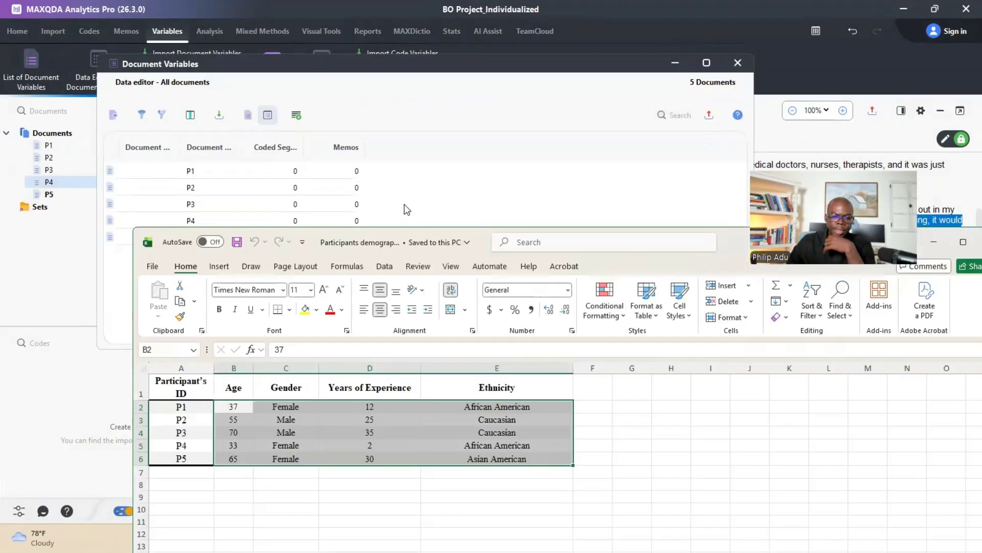
pyautogui.hotkey('alt', 'Tab')
pyautogui.moveTo(438, 244); pyautogui.dragTo(468, 122)
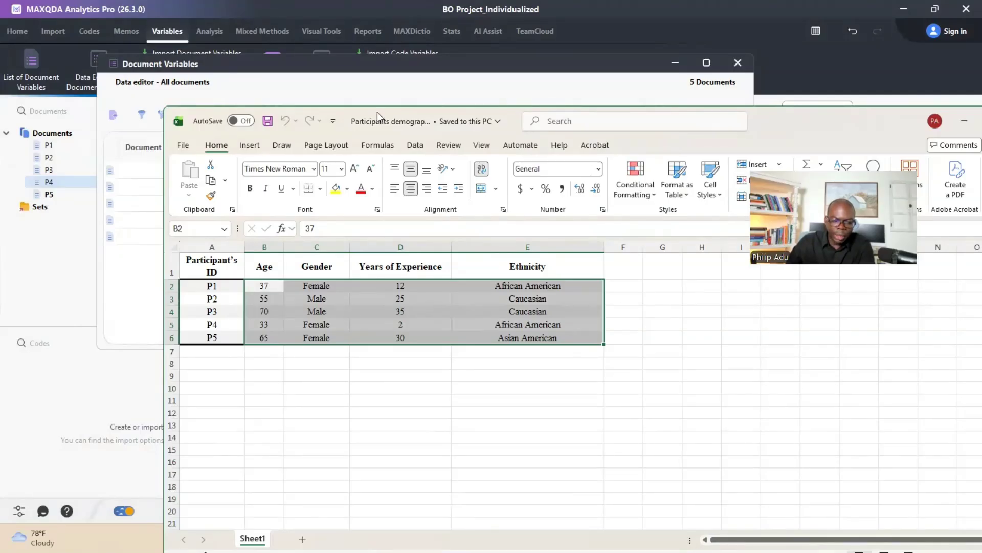
pyautogui.moveTo(376, 112); pyautogui.dragTo(615, 5)
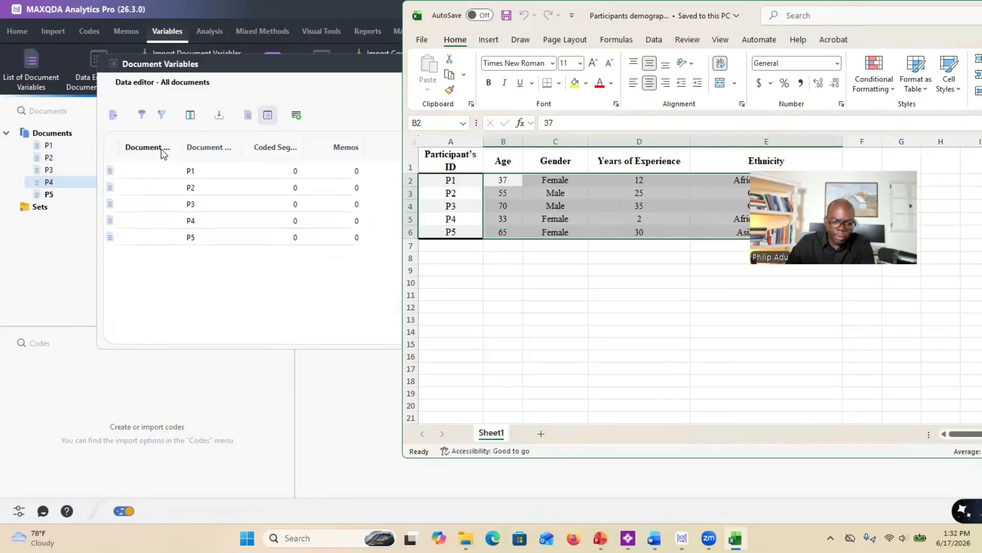
# - Widen the Document group and Document name columns in the data editor, and switch back to the Participants demographics workbook in Excel
pyautogui.moveTo(180, 135); pyautogui.dragTo(215, 134)
pyautogui.moveTo(278, 136); pyautogui.dragTo(315, 140)
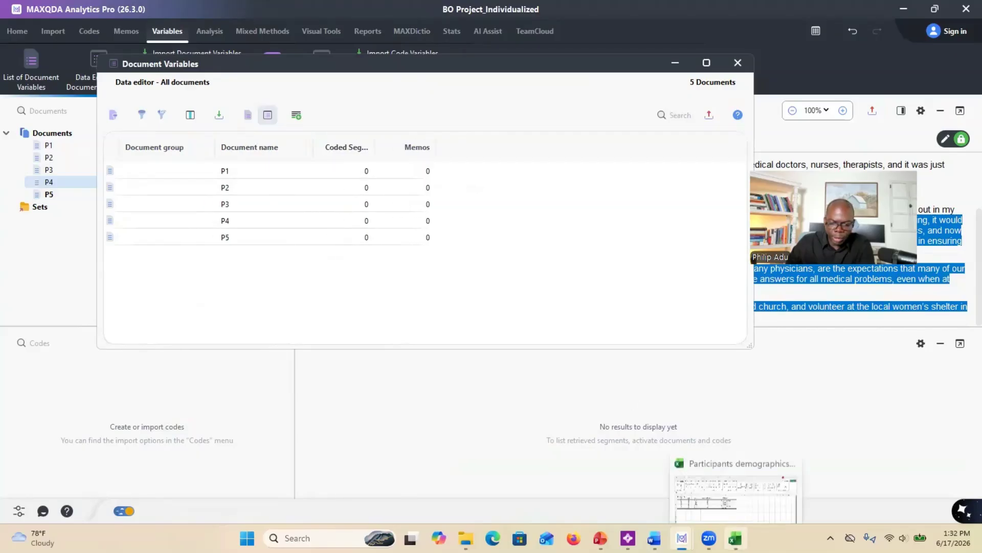
pyautogui.click(733, 536)
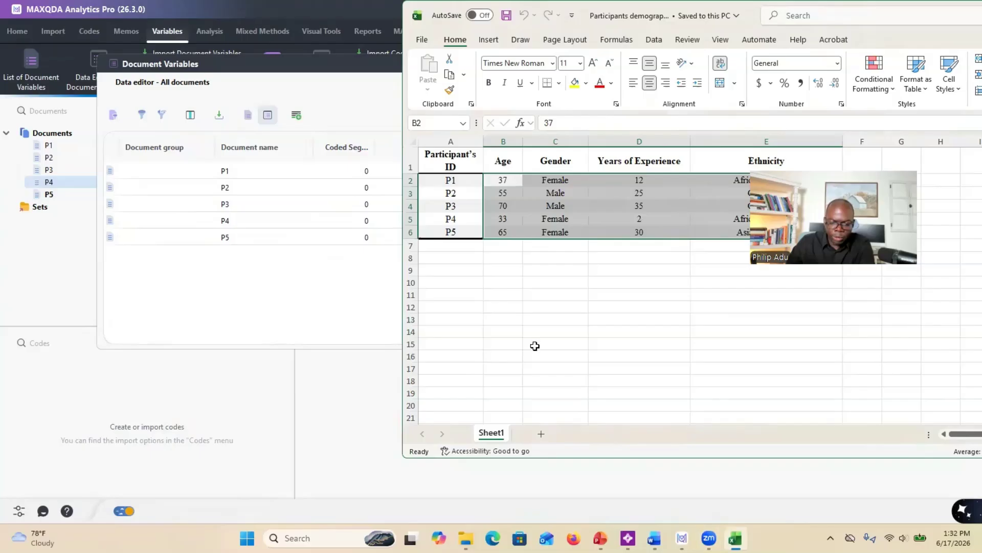
pyautogui.click(490, 269)
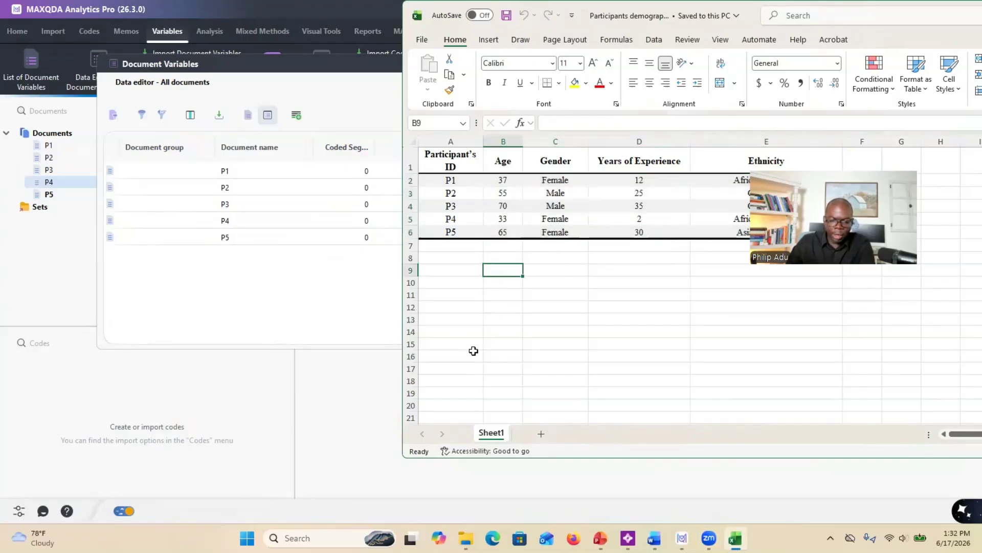
# - Create a blank workbook and enter the headers Document group in A1 and Document name in B1
pyautogui.click(445, 306)
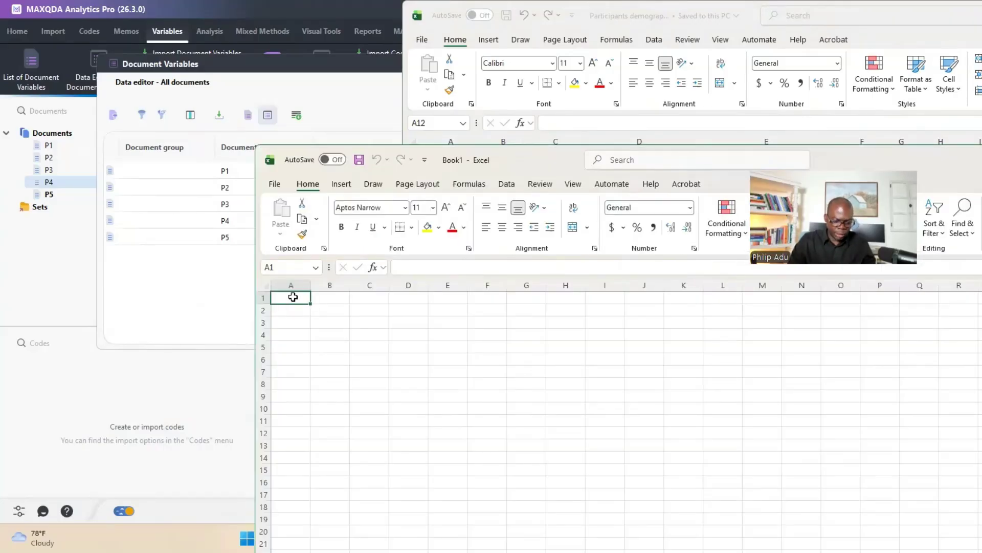
pyautogui.write('Document grop')
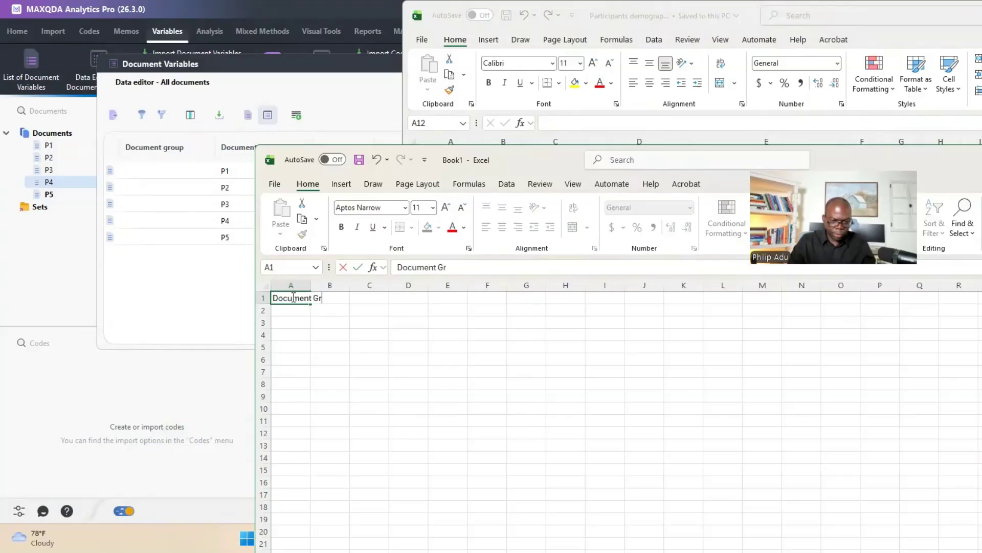
pyautogui.write('up')
pyautogui.click(320, 342)
pyautogui.click(327, 297)
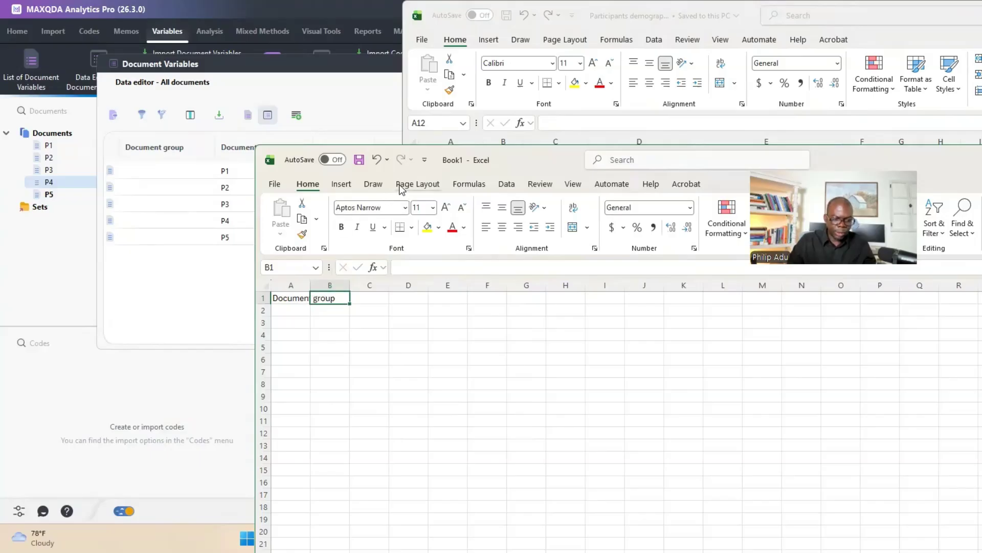
pyautogui.moveTo(505, 160); pyautogui.dragTo(499, 184)
pyautogui.write('Document name')
pyautogui.click(369, 322)
pyautogui.write('name')
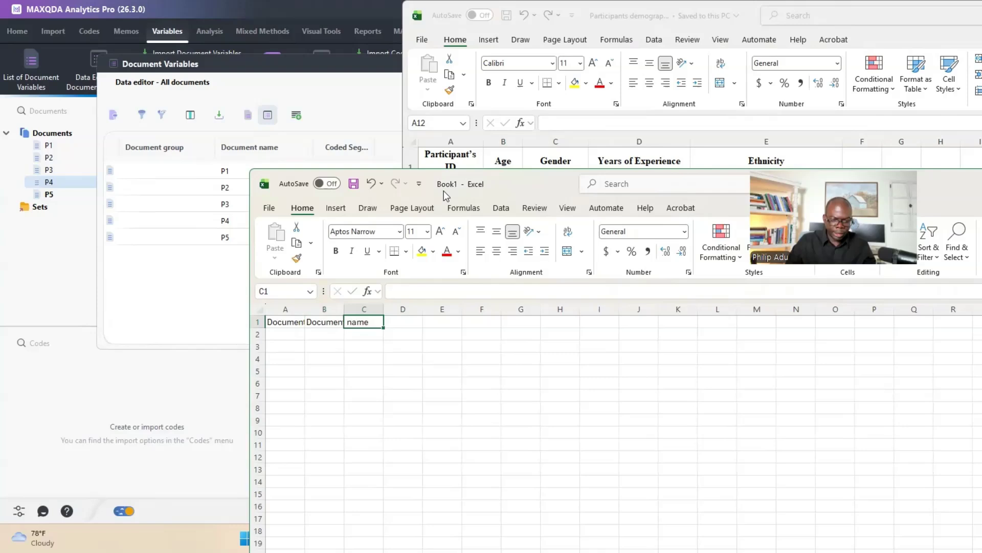
pyautogui.moveTo(531, 184); pyautogui.dragTo(523, 213)
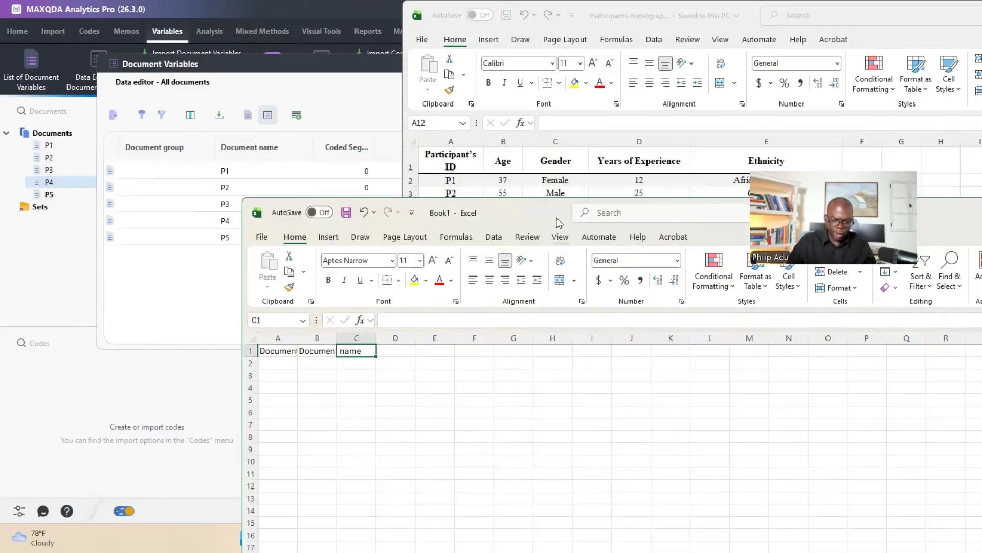
# - Enter the headers Age, Gender, YOE and Ethnicity in cells C1 to F1
pyautogui.write('Age')
pyautogui.click(401, 351)
pyautogui.write('Gender')
pyautogui.click(440, 353)
pyautogui.write('YOE')
pyautogui.click(482, 350)
pyautogui.write('Ethnicity')
pyautogui.click(476, 400)
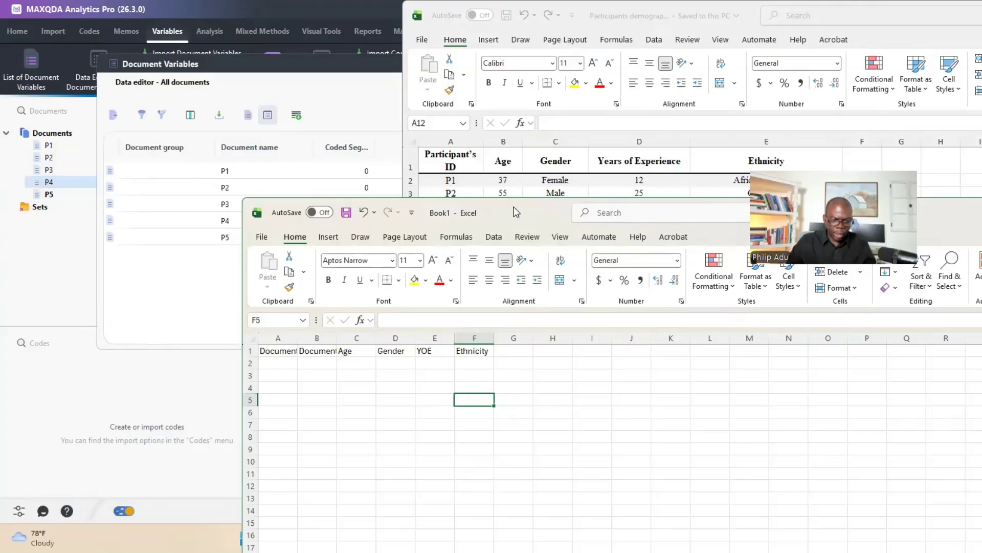
# - Uncover the MAXQDA document list and fill cells B2 to B6 under Document name with P1 to P5
pyautogui.moveTo(516, 212); pyautogui.dragTo(414, 261)
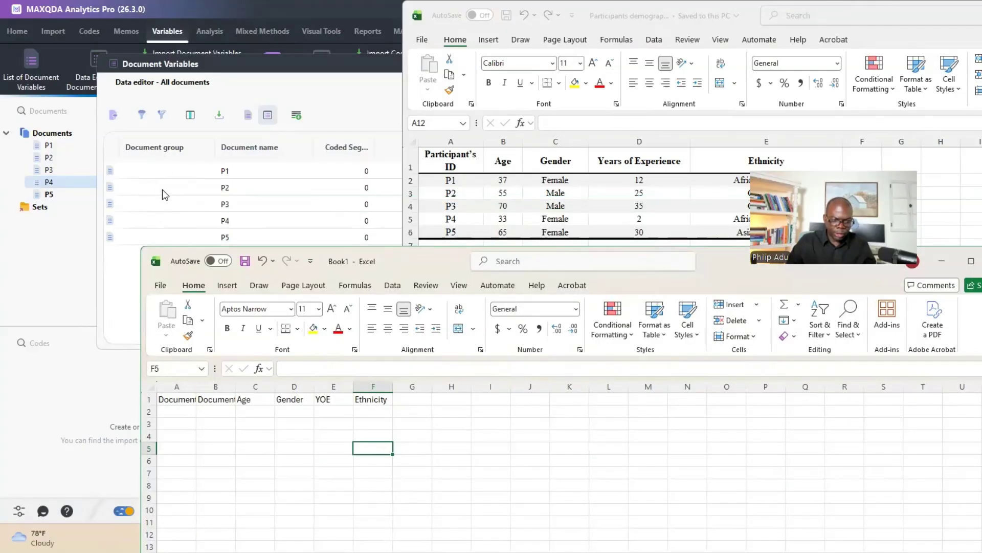
pyautogui.moveTo(165, 411); pyautogui.dragTo(195, 436)
pyautogui.click(208, 409)
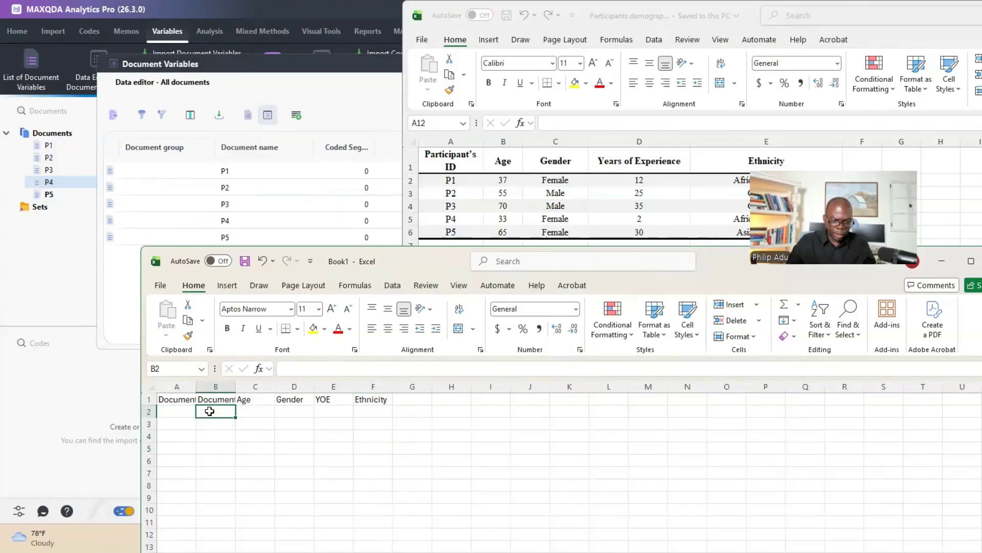
pyautogui.write('P1')
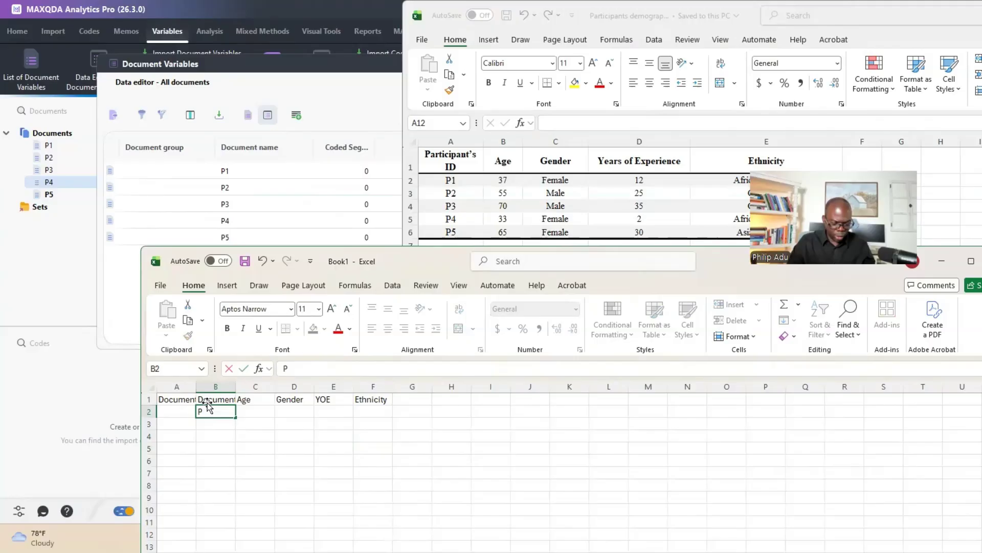
pyautogui.moveTo(235, 418); pyautogui.dragTo(238, 470)
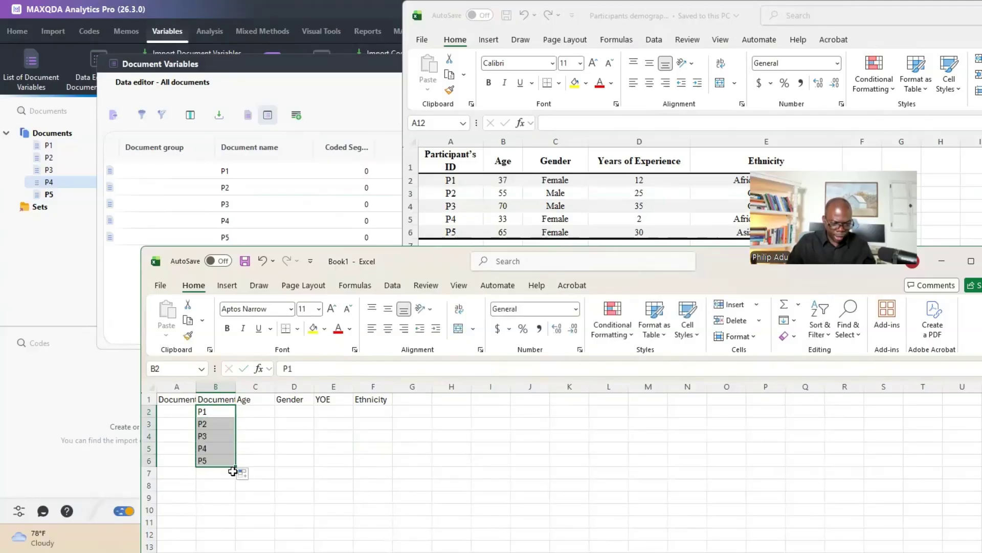
# - Copy the participants' data in B2:E6 of the Participants demographics workbook into the new workbook starting at C2
pyautogui.click(261, 409)
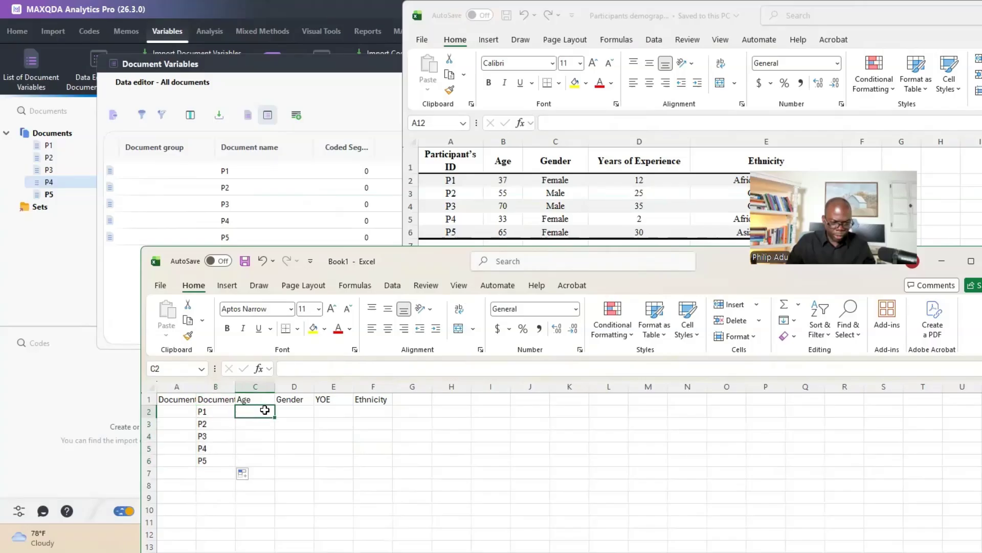
pyautogui.click(550, 180)
pyautogui.moveTo(503, 180); pyautogui.dragTo(706, 231)
pyautogui.rightClick(707, 231)
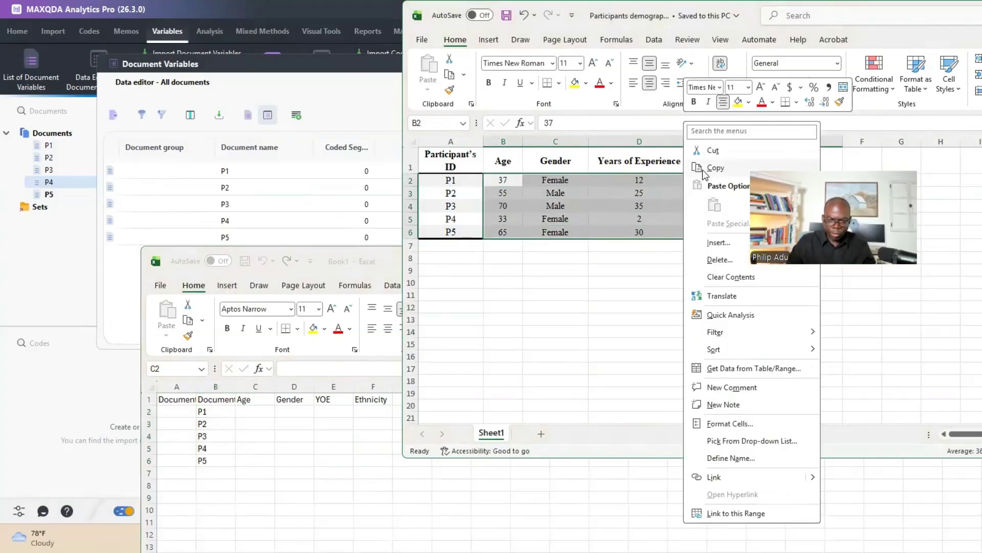
pyautogui.click(711, 168)
pyautogui.click(261, 412)
pyautogui.hotkey('ctrl', 'v')
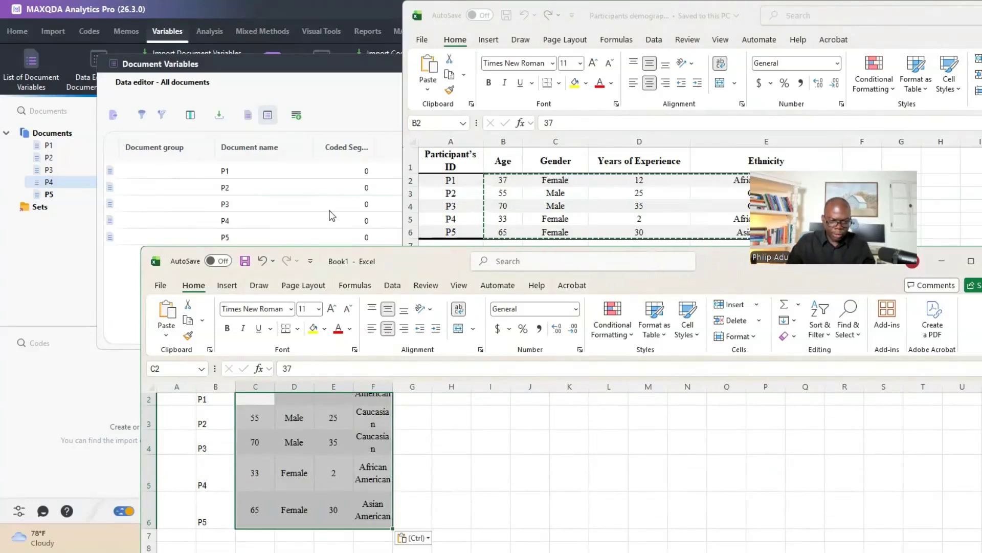
# - Change the pasted participant data to values only
pyautogui.moveTo(428, 261); pyautogui.dragTo(411, 46)
pyautogui.click(391, 323)
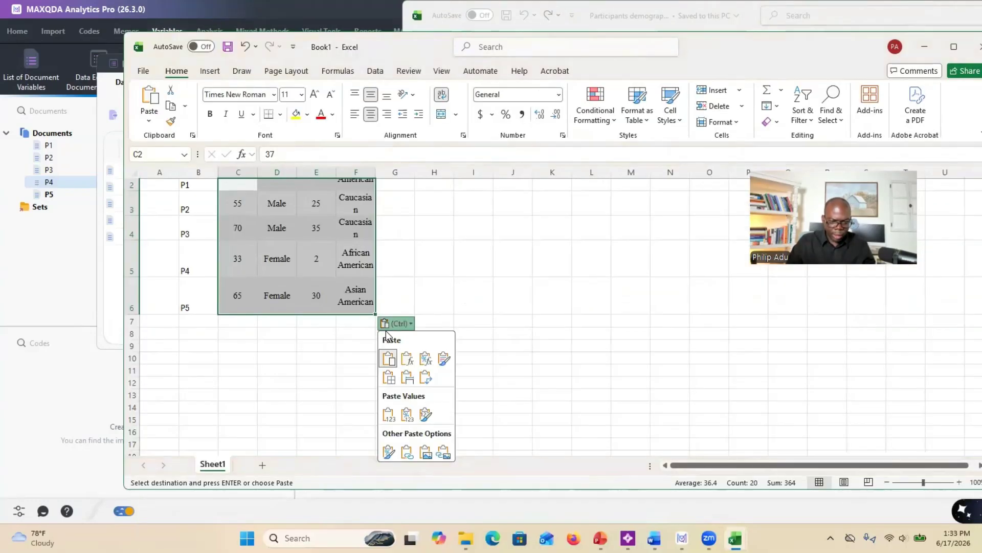
pyautogui.click(389, 413)
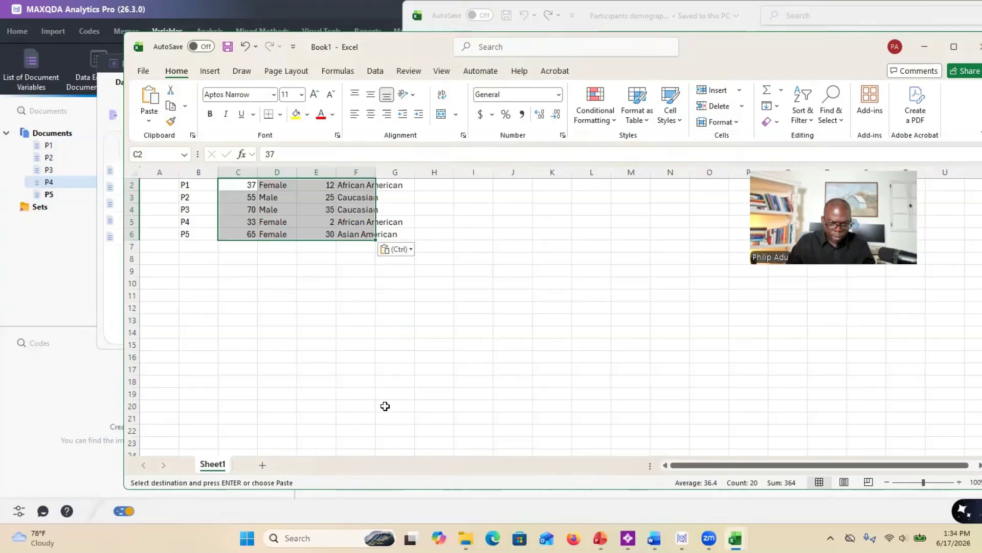
pyautogui.click(397, 249)
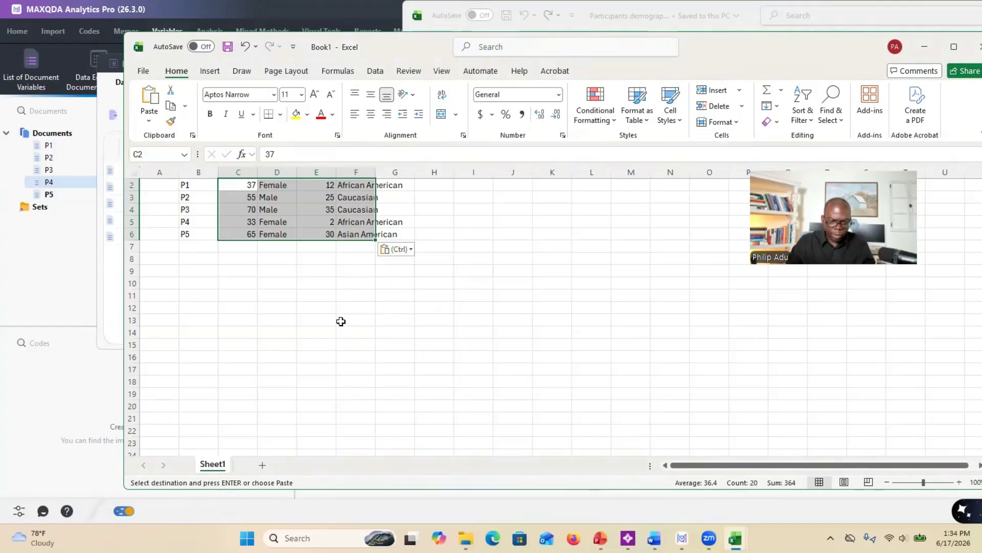
# - Make the header row bold and widen the columns so the headers and data fit
pyautogui.doubleClick(372, 176)
pyautogui.moveTo(336, 172); pyautogui.dragTo(367, 172)
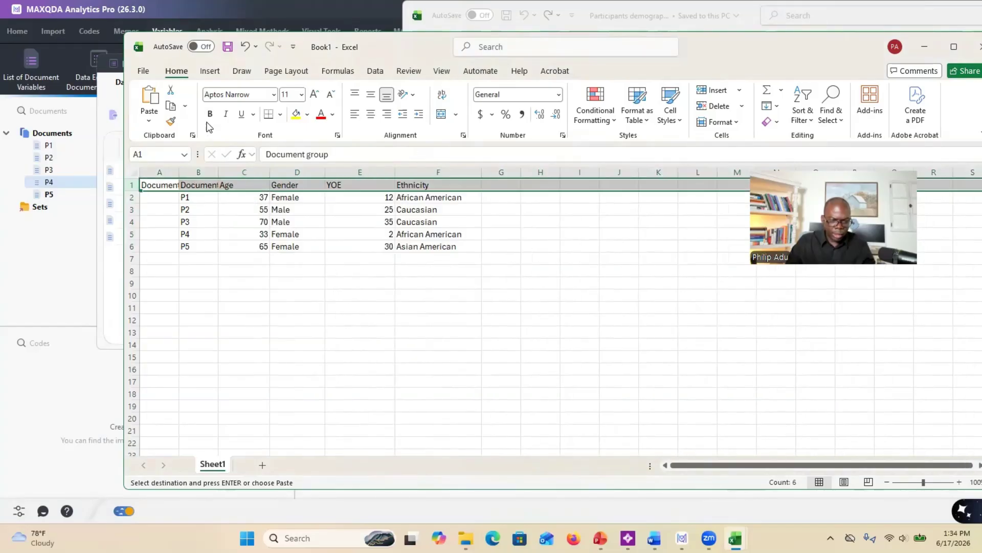
pyautogui.click(209, 115)
pyautogui.click(208, 273)
pyautogui.moveTo(218, 172); pyautogui.dragTo(309, 172)
pyautogui.moveTo(179, 172); pyautogui.dragTo(248, 172)
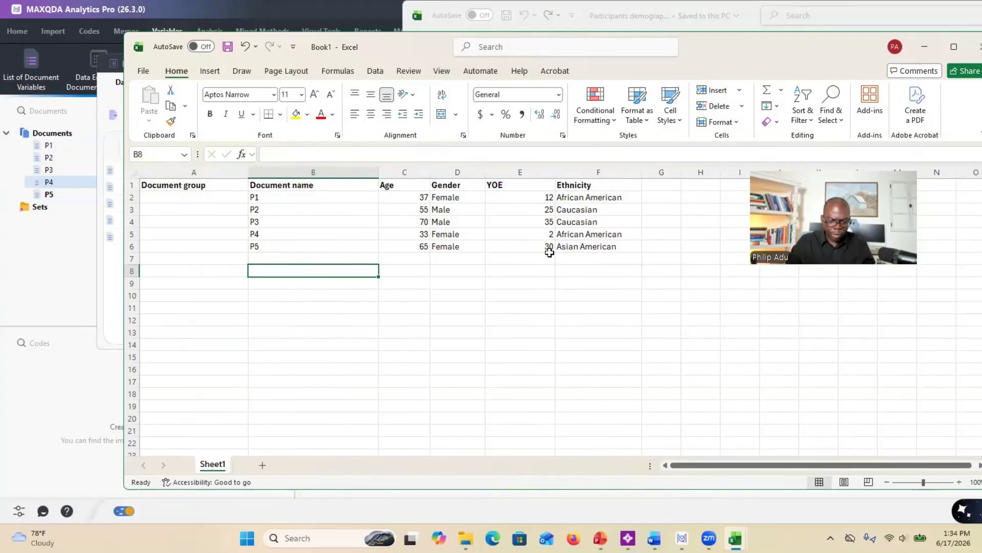
# - Save the new workbook to the Desktop as Participant Demo and close it
pyautogui.click(202, 199)
pyautogui.moveTo(202, 198); pyautogui.dragTo(210, 254)
pyautogui.moveTo(275, 203); pyautogui.dragTo(279, 247)
pyautogui.moveTo(392, 51); pyautogui.dragTo(383, 236)
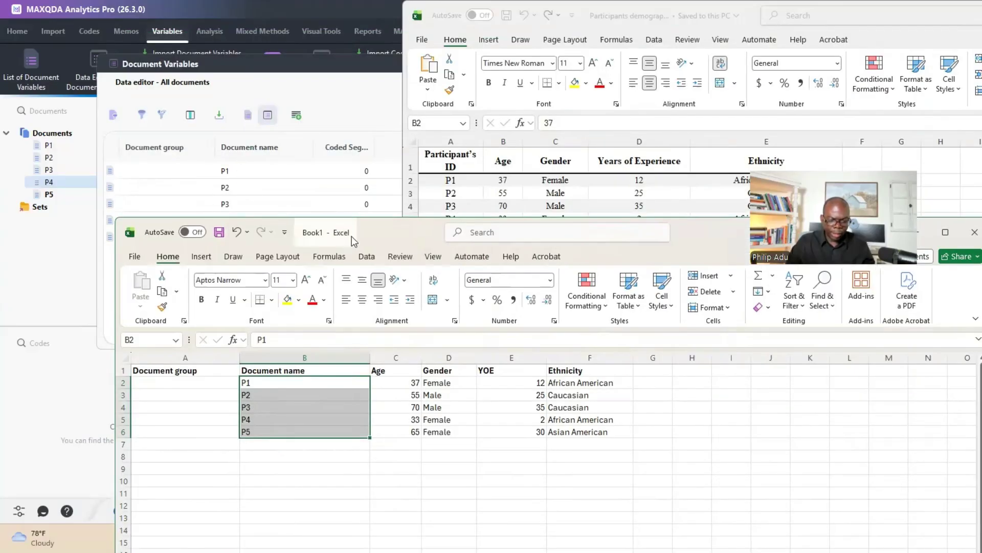
pyautogui.moveTo(395, 244); pyautogui.dragTo(312, 138)
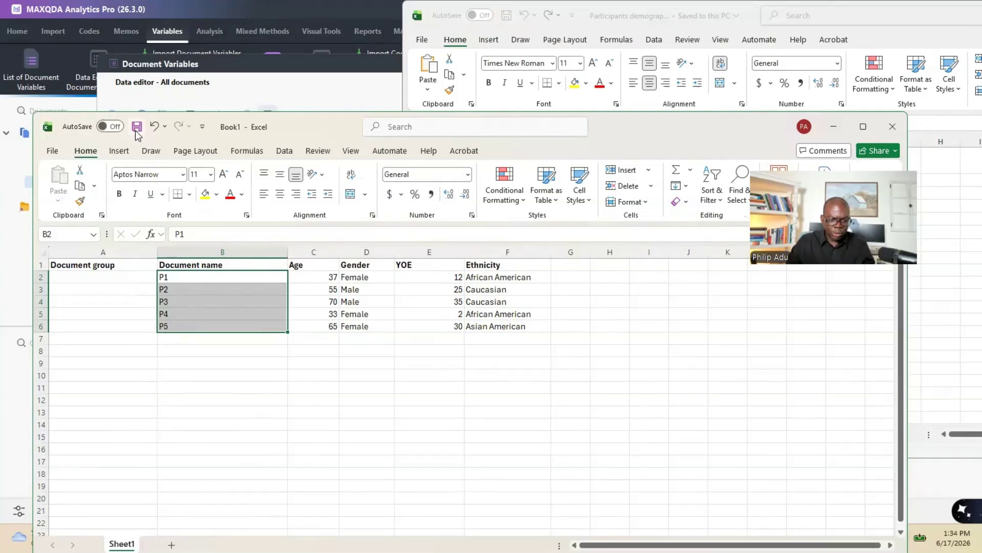
pyautogui.click(51, 150)
pyautogui.click(80, 312)
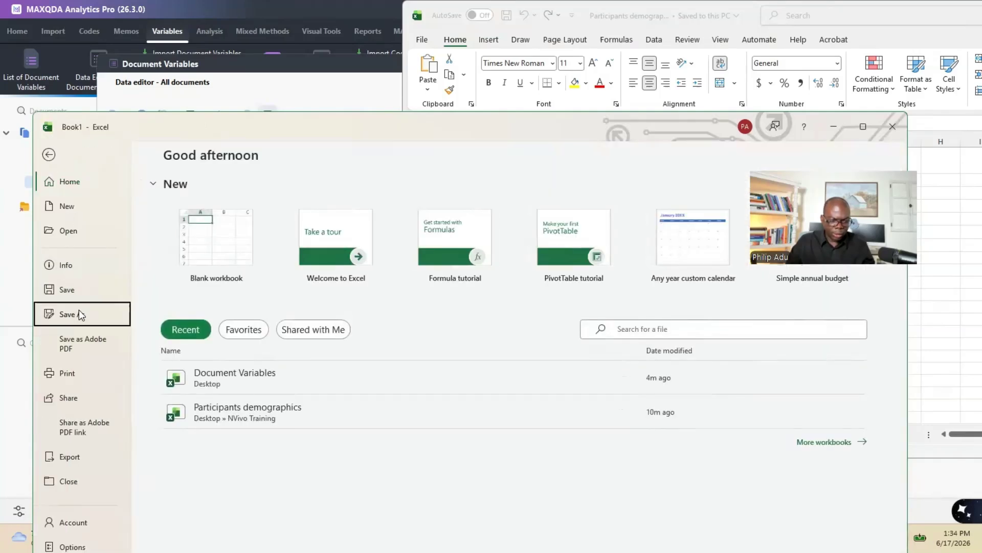
pyautogui.click(235, 342)
pyautogui.click(238, 342)
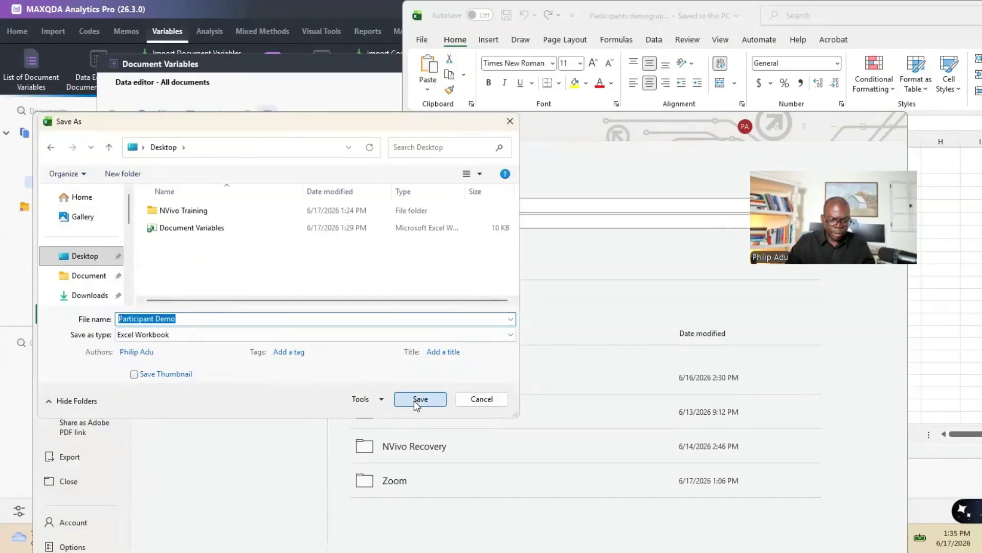
pyautogui.click(419, 399)
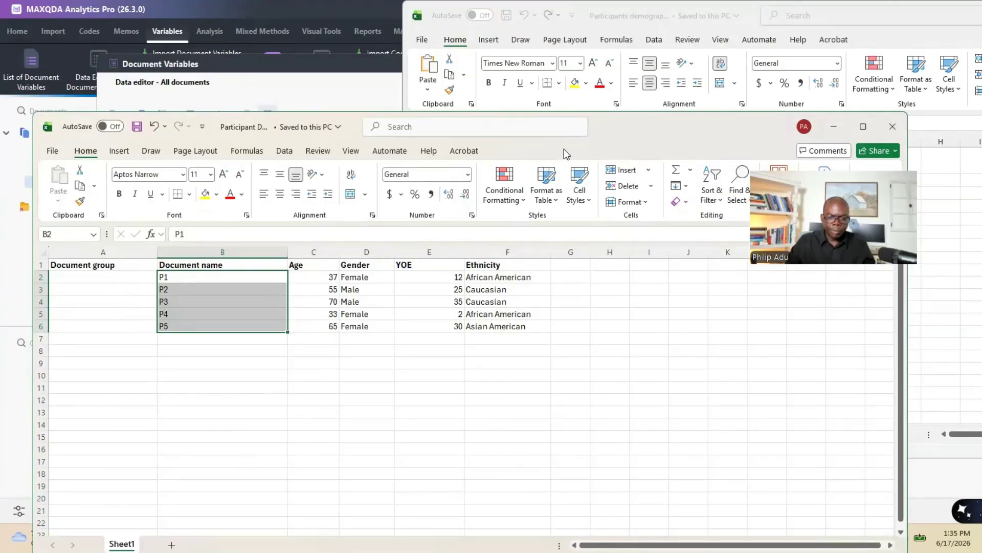
pyautogui.click(893, 126)
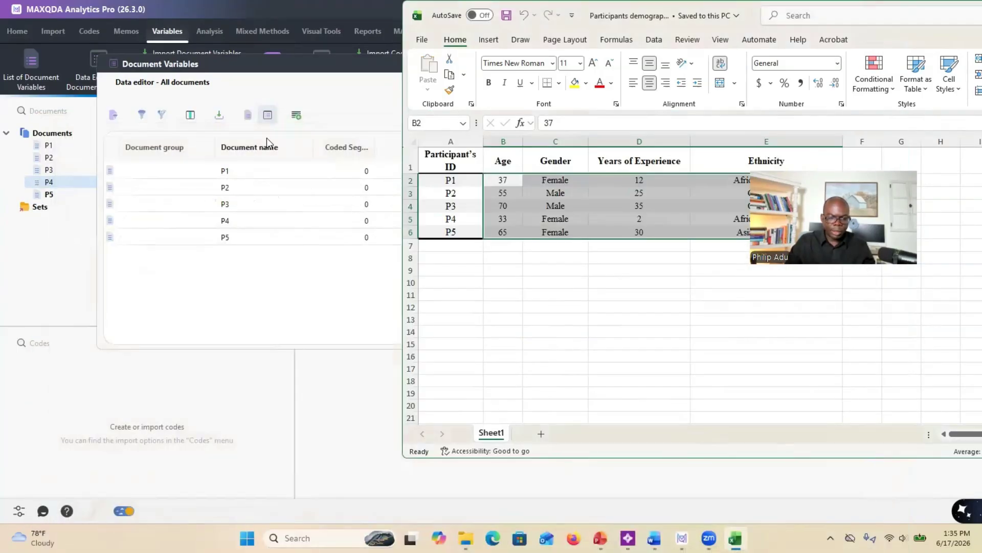
# - Import the Age and YOE variables as integers and Gender and Ethnicity as text from the Participant Demo workbook, and close the data editor
pyautogui.click(223, 116)
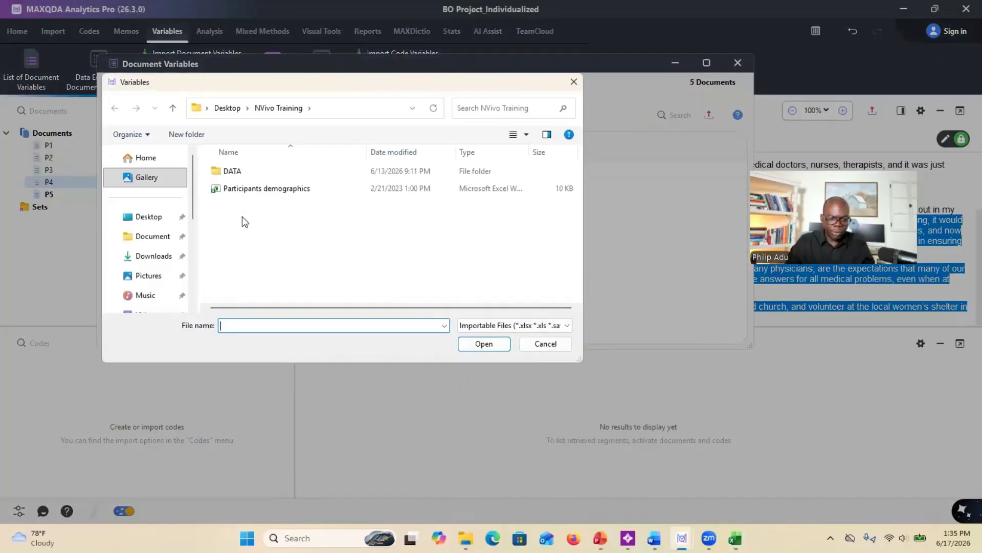
pyautogui.doubleClick(245, 190)
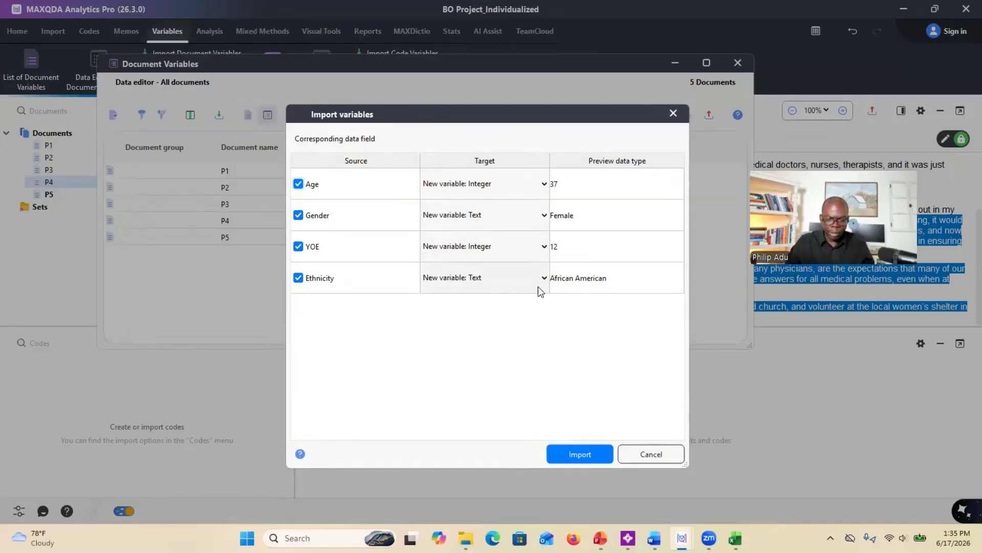
pyautogui.click(577, 455)
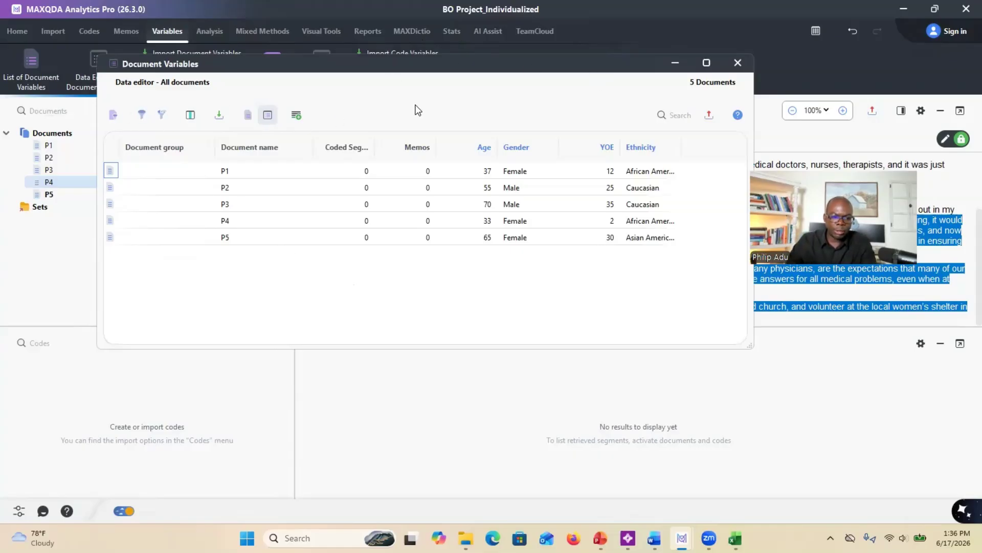
pyautogui.click(737, 63)
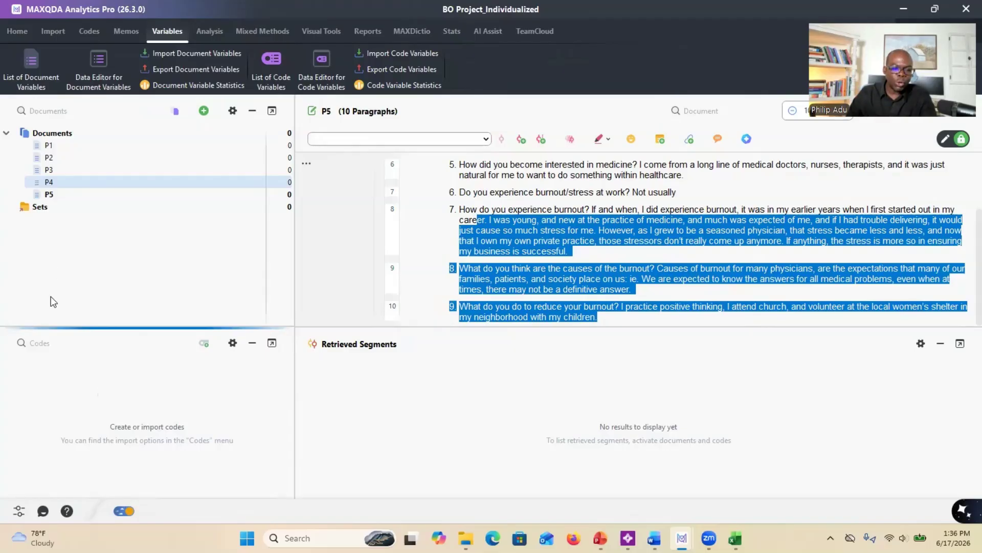
# - Create the code "(RQ1) Experience of burnout" with the memo "How do Primary Healthcare Physicians make sense of their experience of burnout?"
pyautogui.click(209, 343)
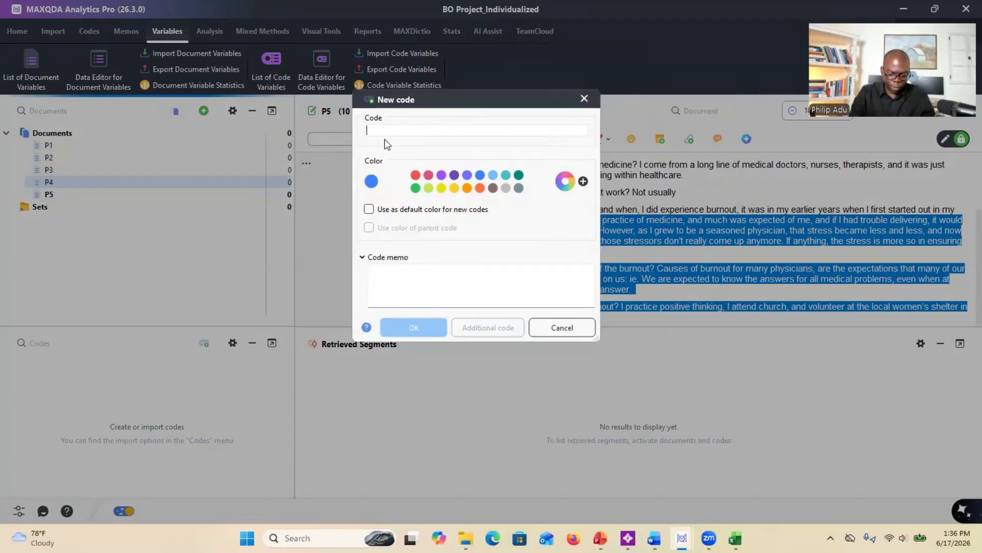
pyautogui.write('(RQ1) ')
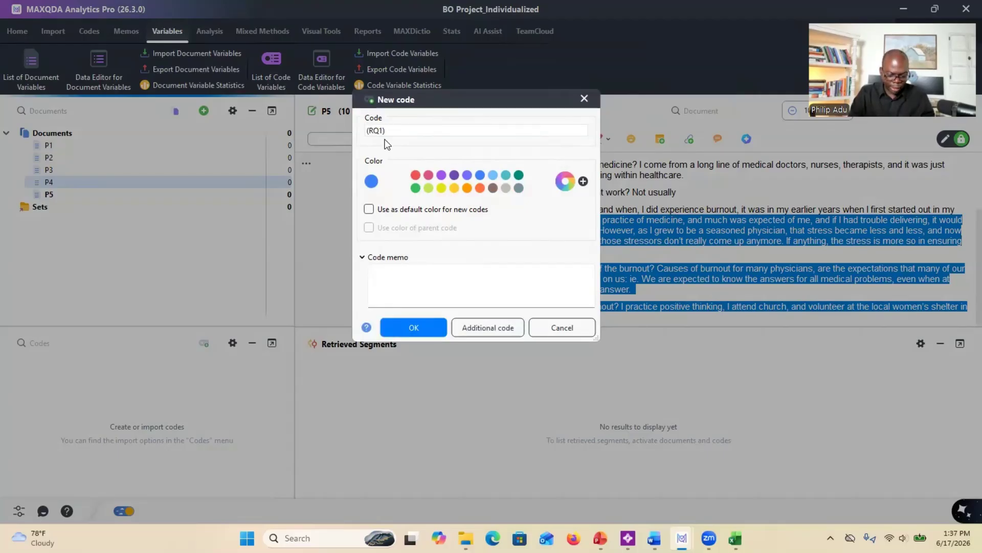
pyautogui.write('Experience of burnout')
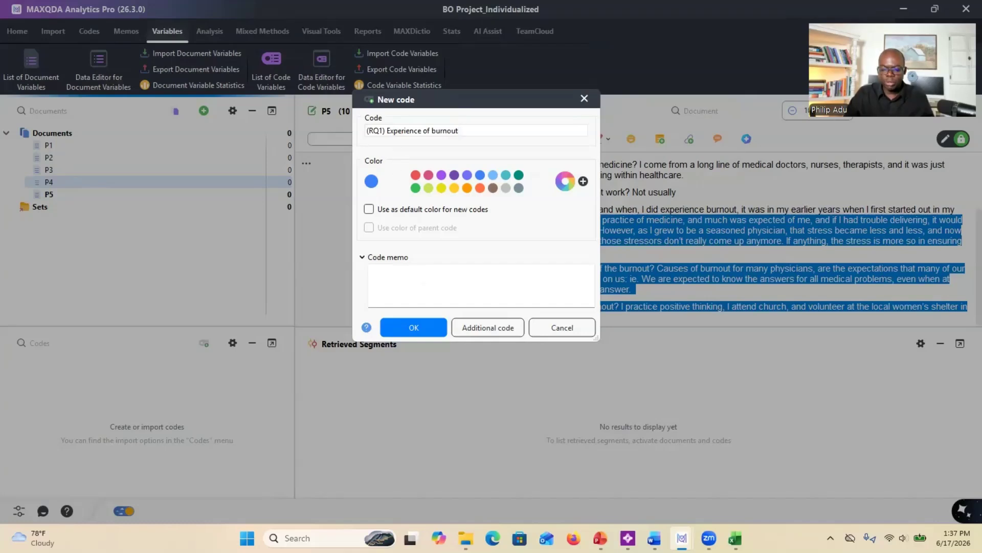
pyautogui.click(505, 271)
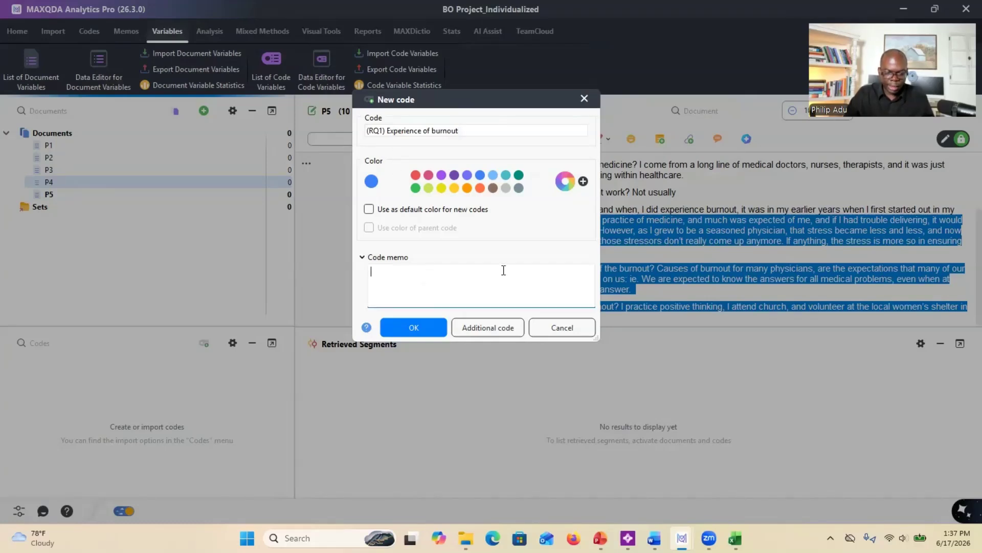
pyautogui.write('How do Primary Healthcare Physicians make sense of their experience of burnout?')
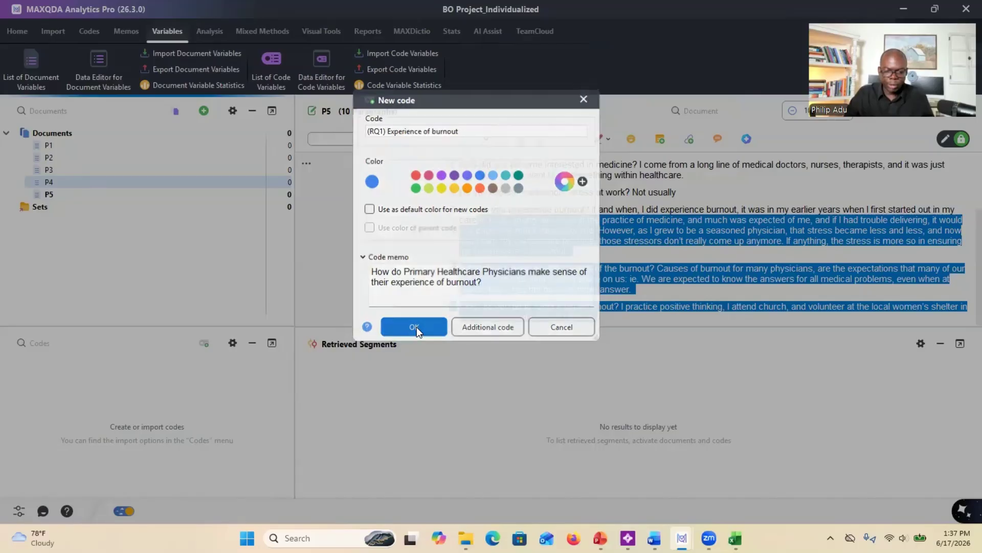
pyautogui.click(417, 327)
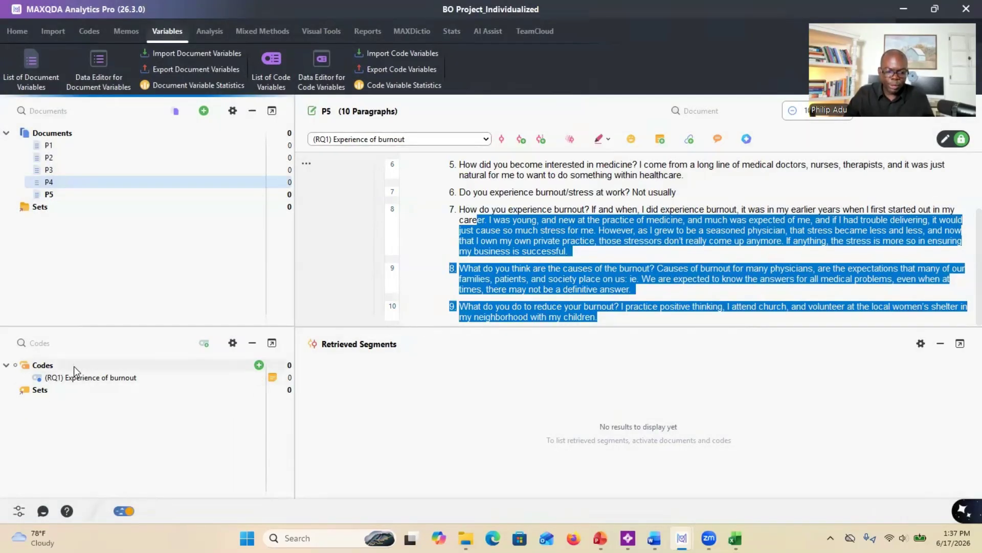
# - Create a second top-level code named "Other findings" in the code system
pyautogui.click(259, 364)
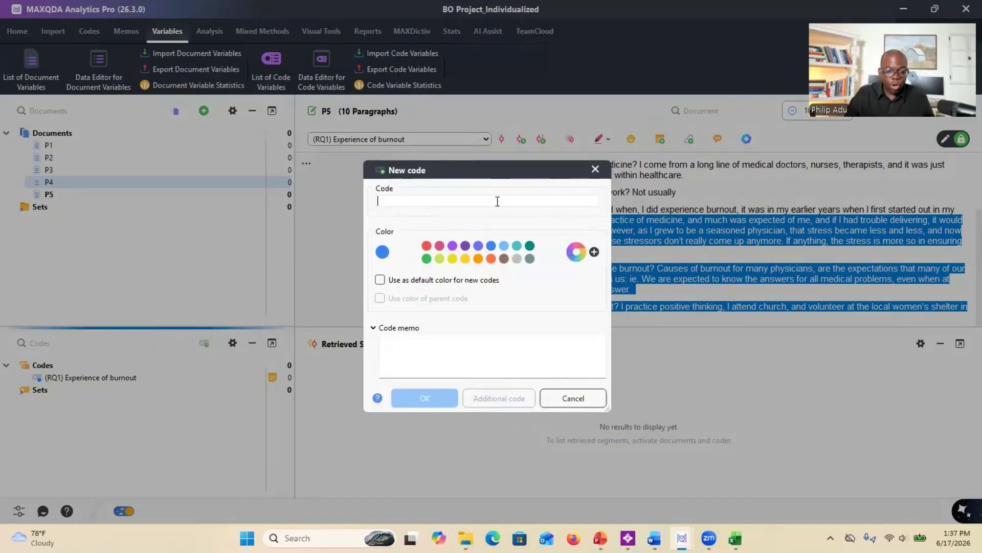
pyautogui.write('Ot')
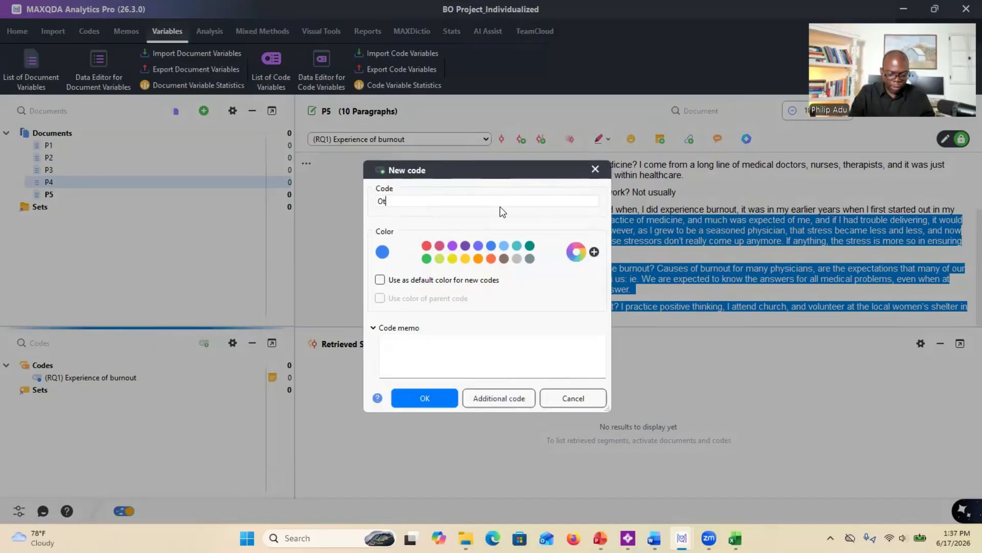
pyautogui.write('her finding s')
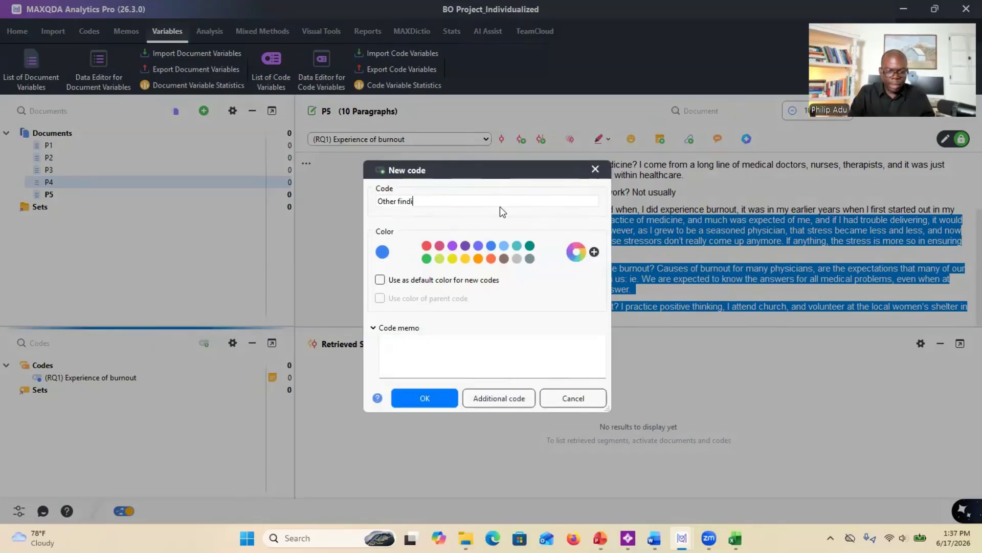
pyautogui.press('BackSpace')
pyautogui.press('BackSpace')
pyautogui.write('s')
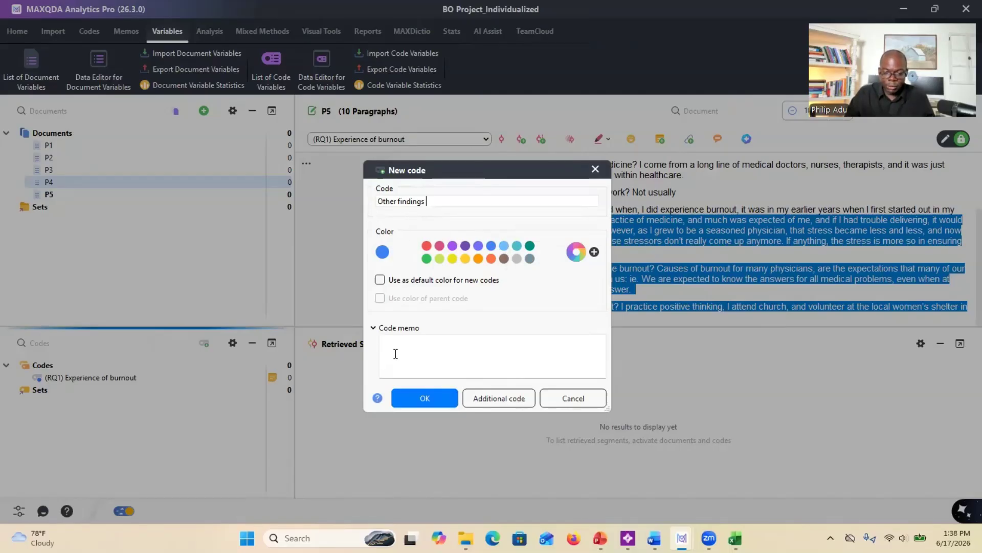
pyautogui.click(406, 393)
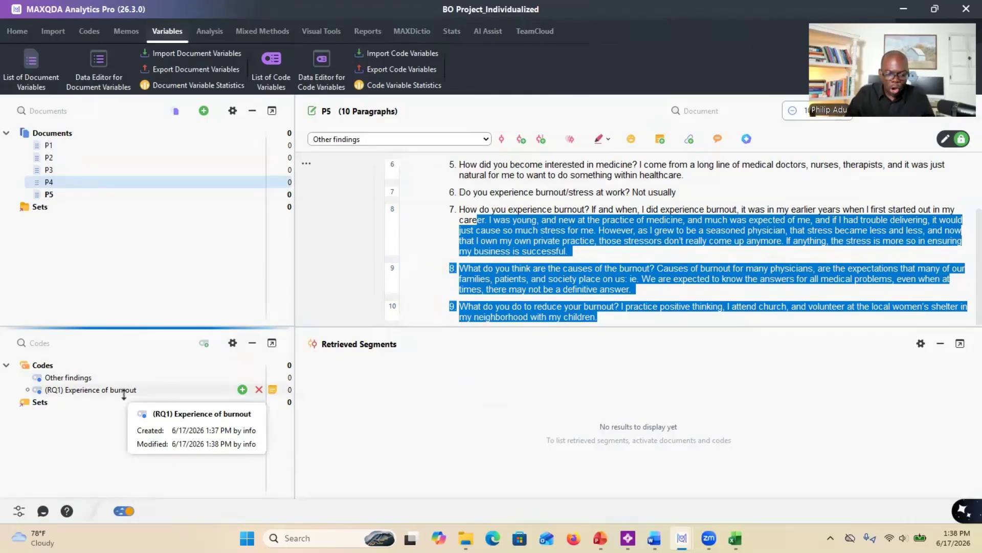
pyautogui.rightClick(62, 195)
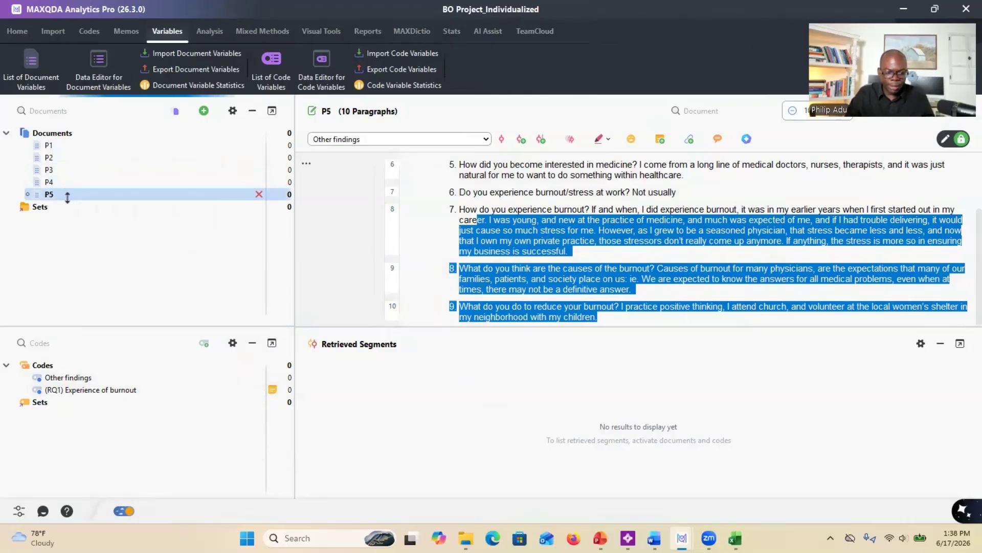
pyautogui.click(45, 218)
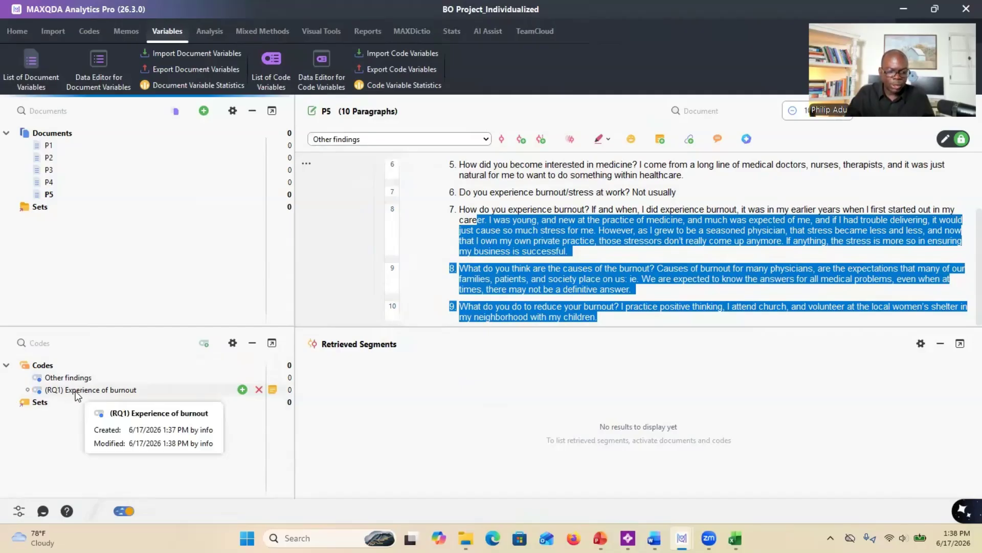
# - Add the subcodes P1, P2, P3, P4 and P5 under the code "(RQ1) Experience of burnout", keeping the parent code's color
pyautogui.click(242, 390)
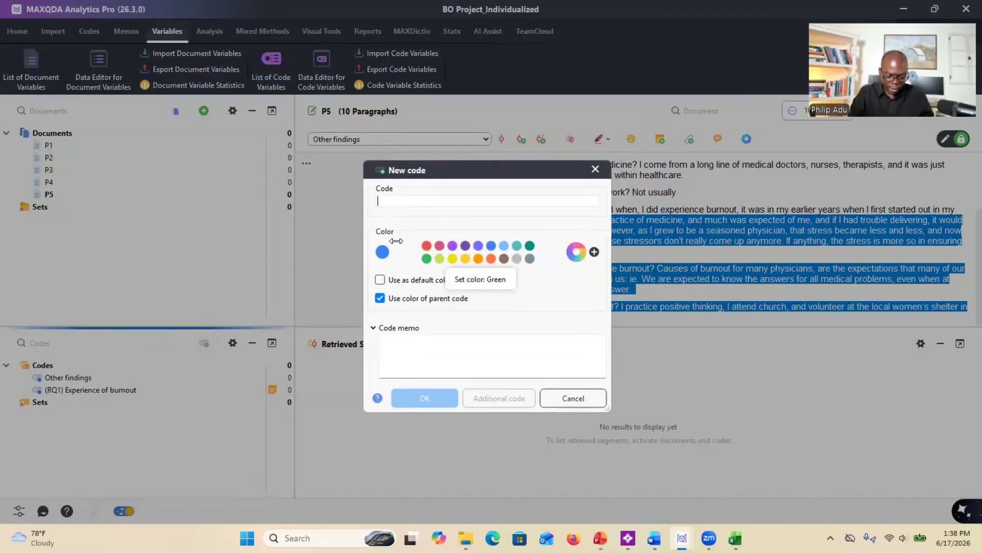
pyautogui.write('P1')
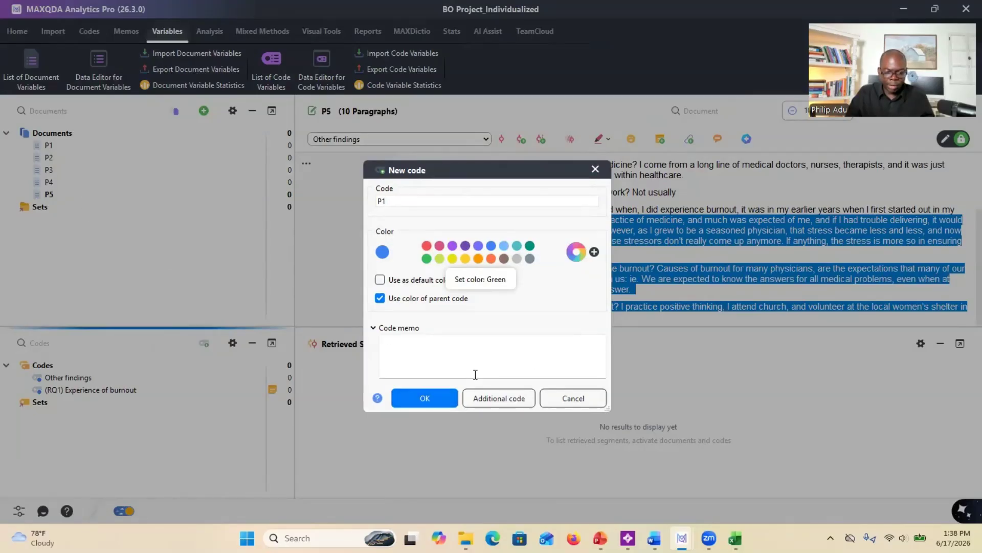
pyautogui.click(400, 399)
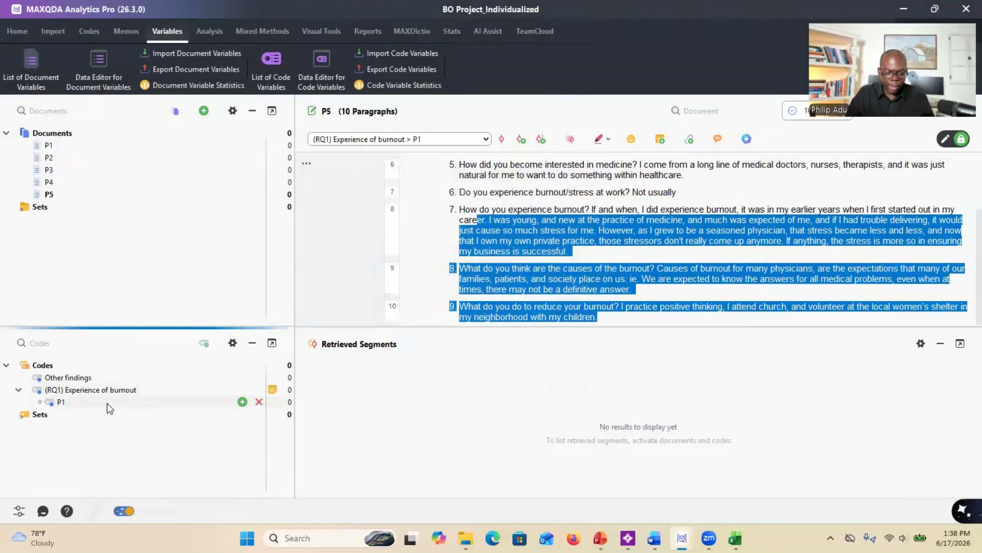
pyautogui.click(245, 390)
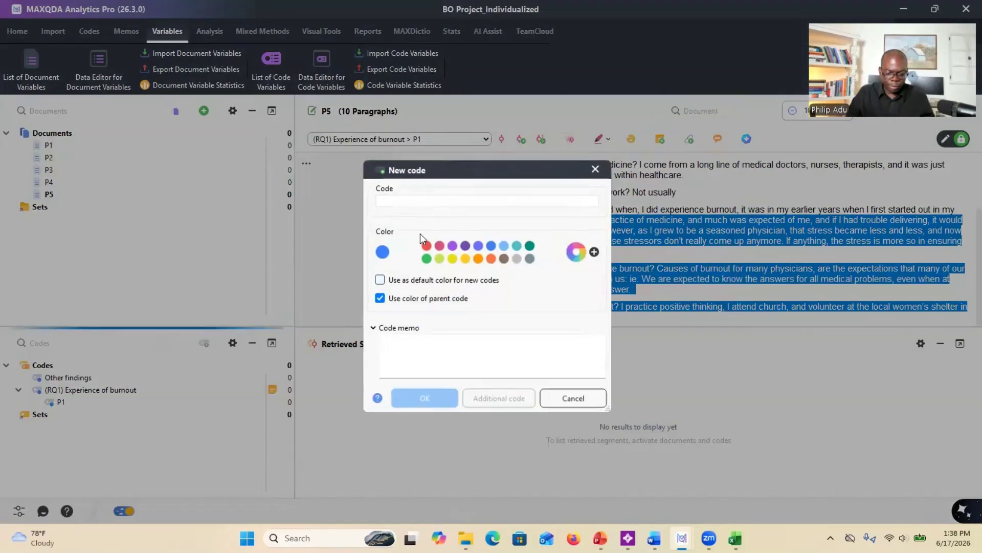
pyautogui.write('P3')
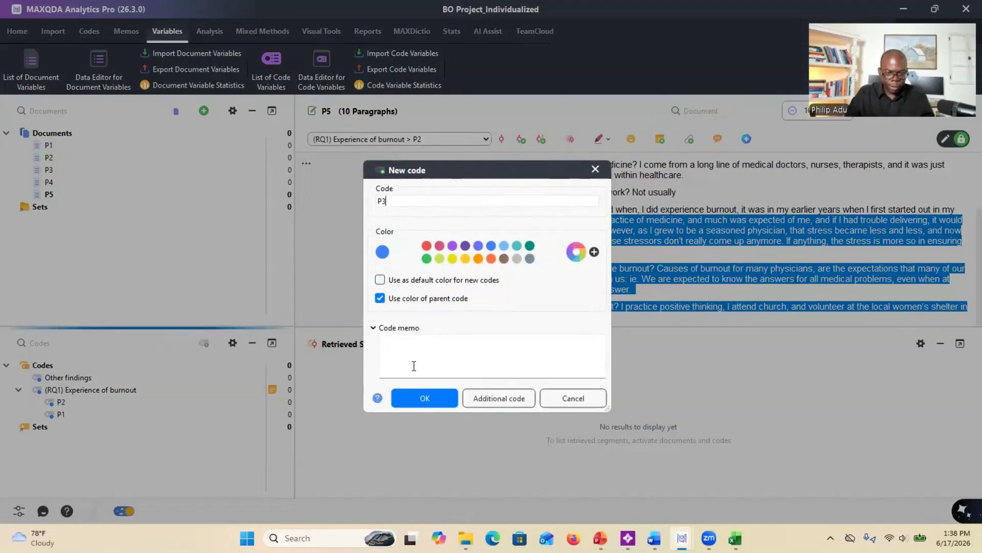
pyautogui.click(407, 397)
pyautogui.click(242, 390)
pyautogui.write('P4')
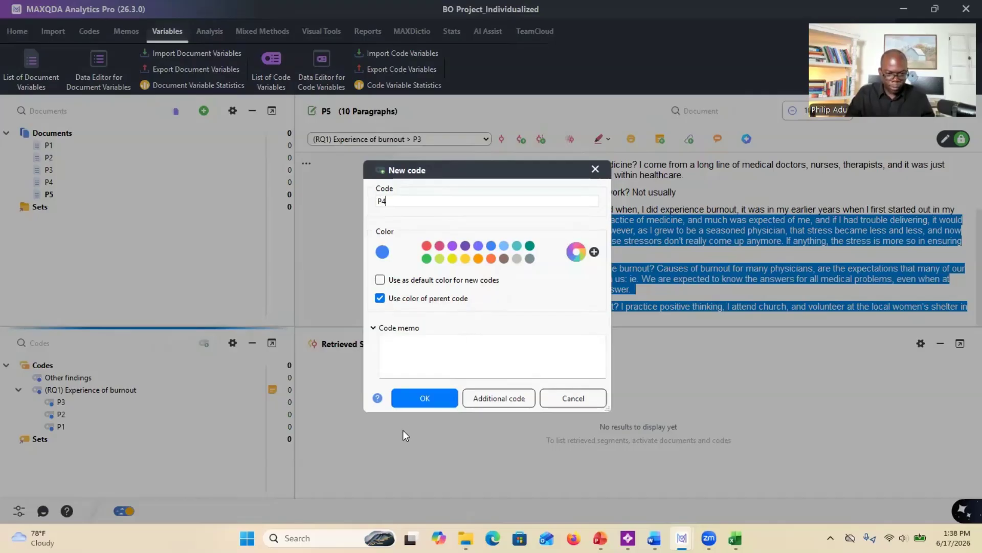
pyautogui.click(410, 399)
pyautogui.click(243, 390)
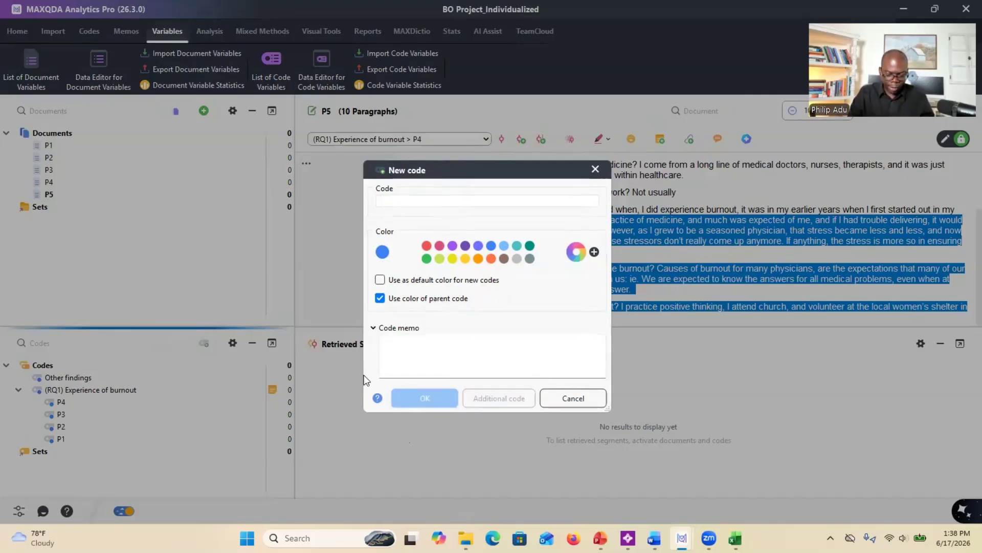
pyautogui.write('P5')
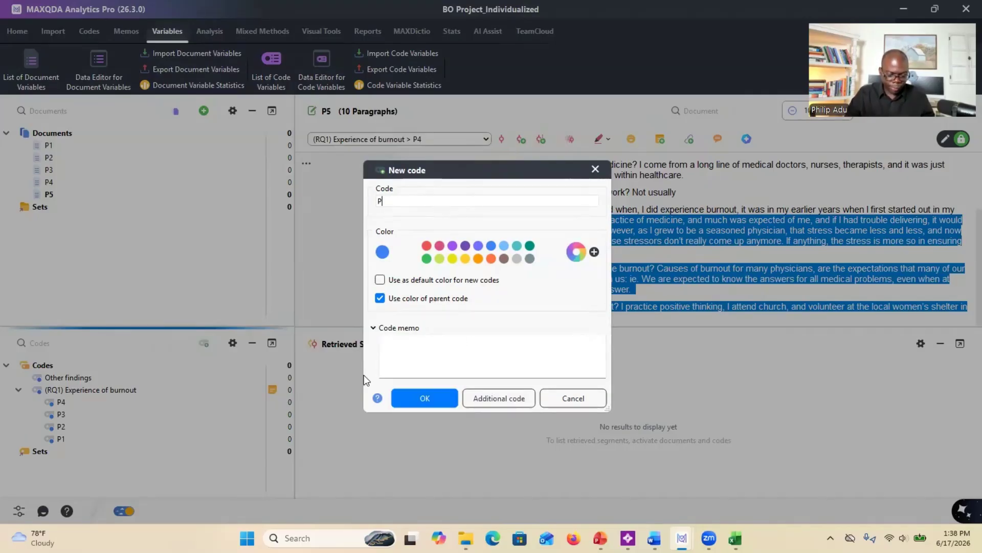
pyautogui.click(428, 407)
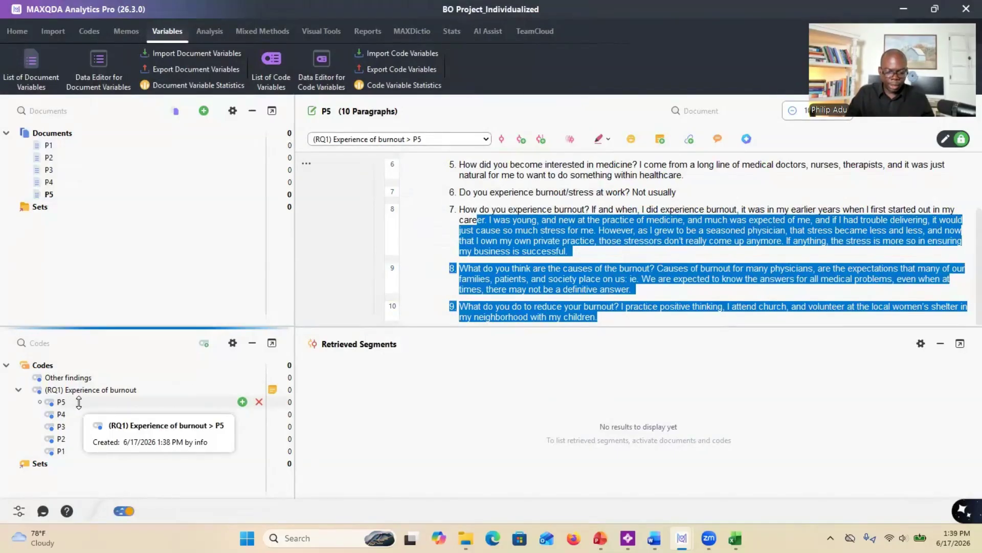
# - Switch to PowerPoint to review the emergent and superordinate theme terms on the Theme/themes slide, and return to MAXQDA
pyautogui.hotkey('alt', 'Tab')
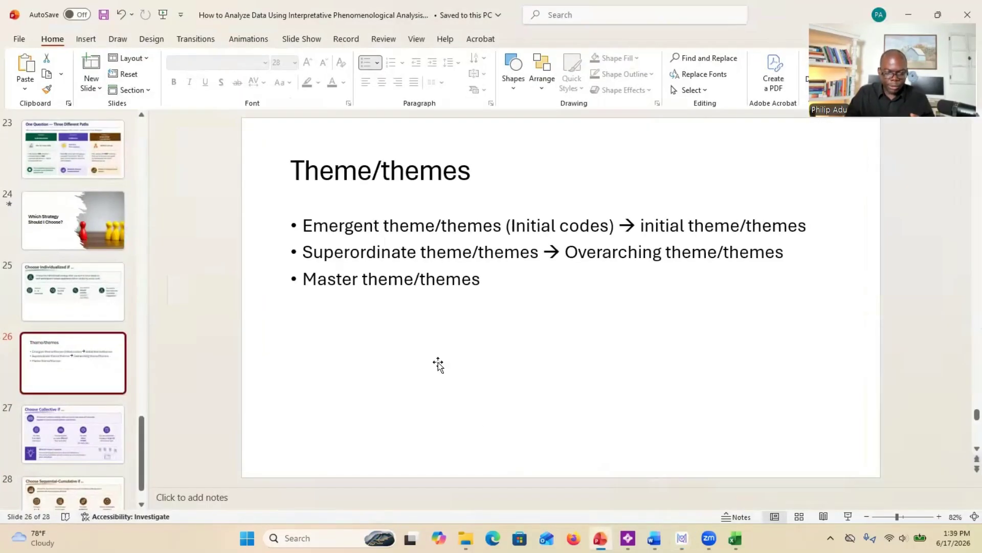
pyautogui.moveTo(302, 226); pyautogui.dragTo(434, 225)
pyautogui.moveTo(303, 252); pyautogui.dragTo(528, 255)
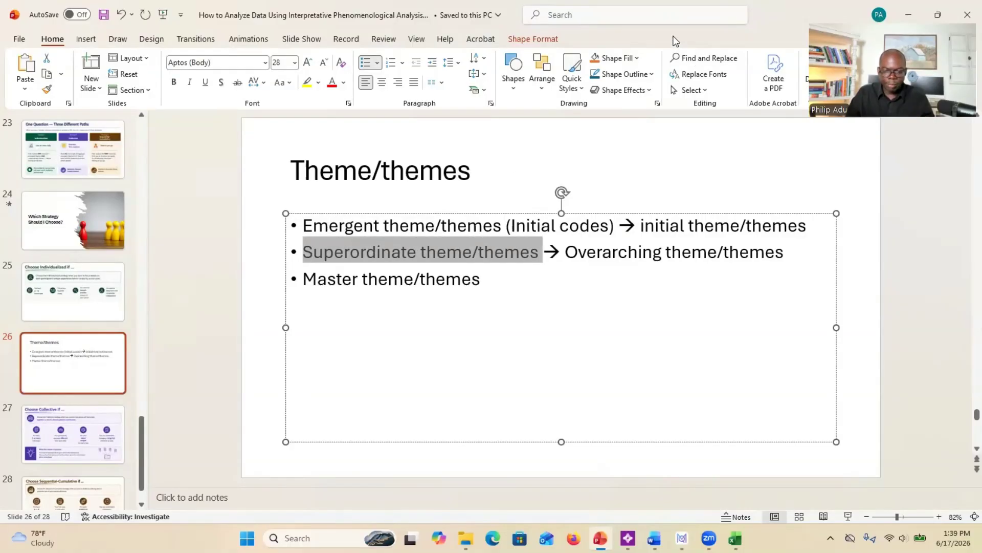
pyautogui.click(937, 15)
pyautogui.click(706, 154)
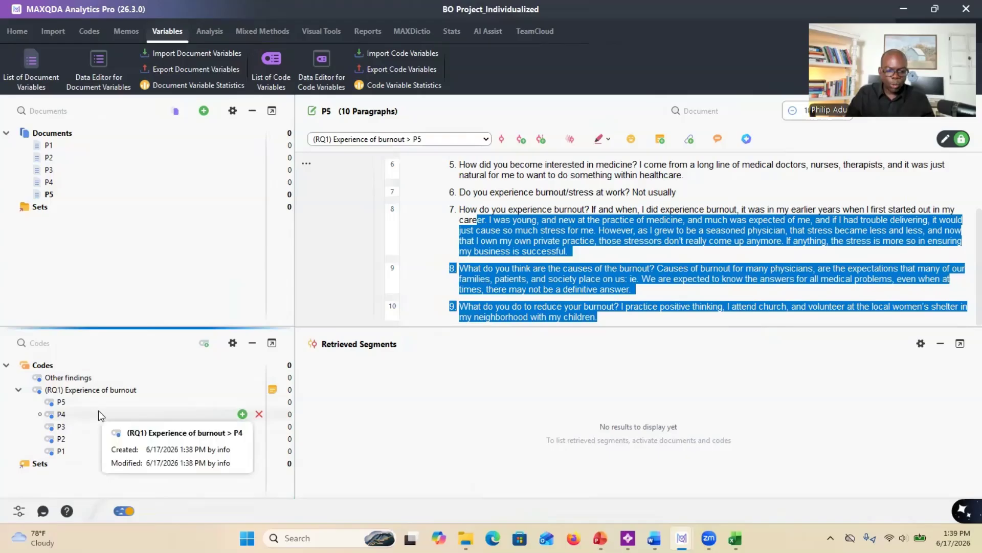
# - Examine participant 5's answer about how they became interested in medicine in the P5 transcript
pyautogui.scroll(3, 484, 245)
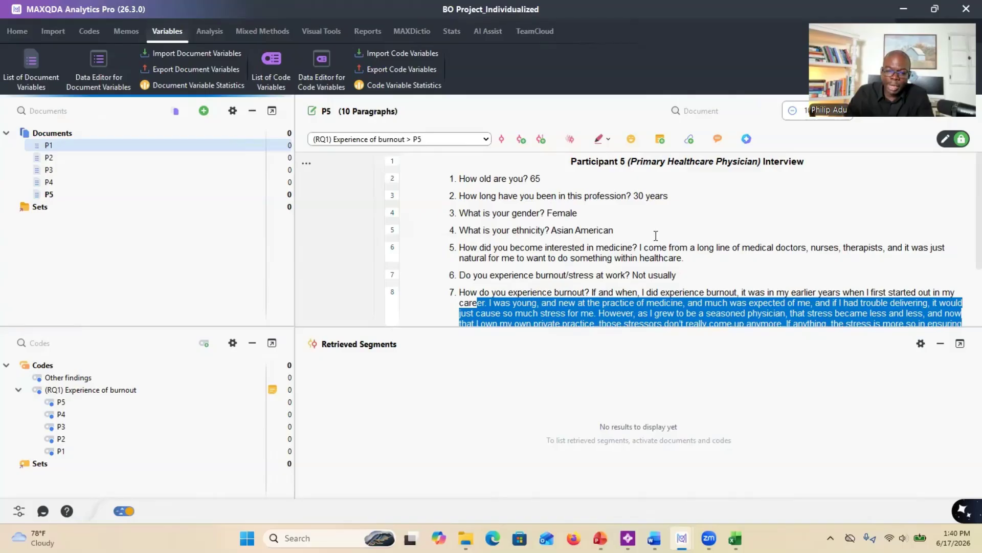
pyautogui.moveTo(641, 247); pyautogui.dragTo(691, 263)
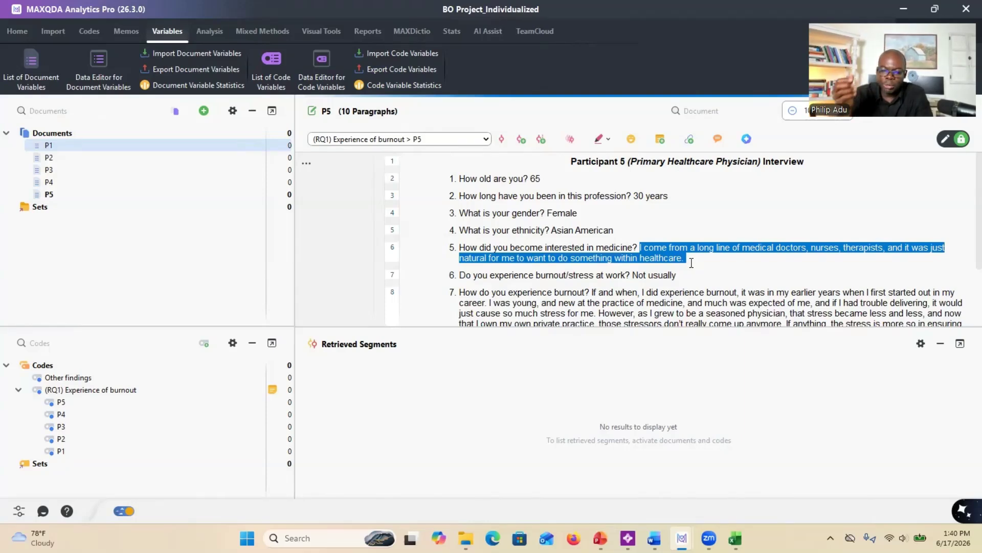
pyautogui.click(644, 251)
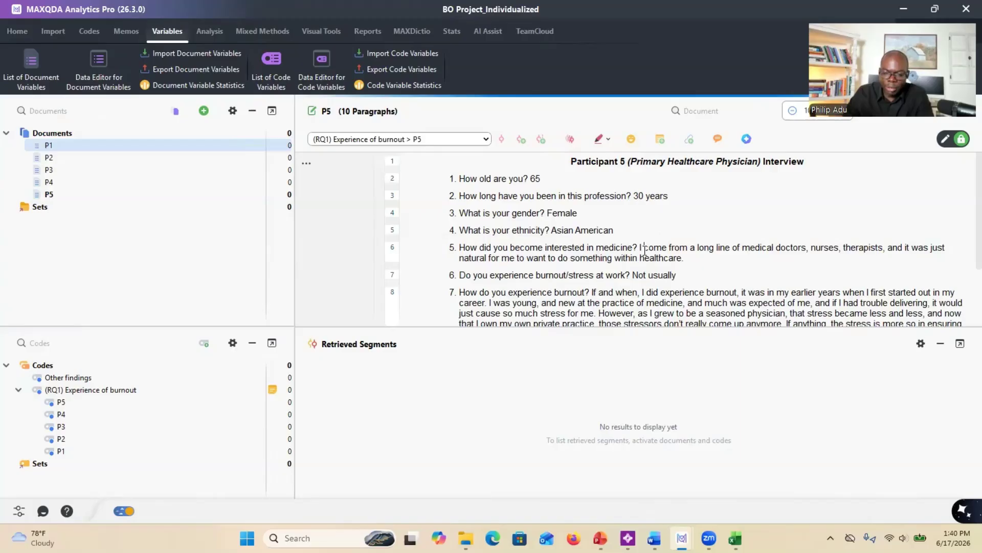
pyautogui.moveTo(643, 250); pyautogui.dragTo(696, 258)
pyautogui.click(696, 258)
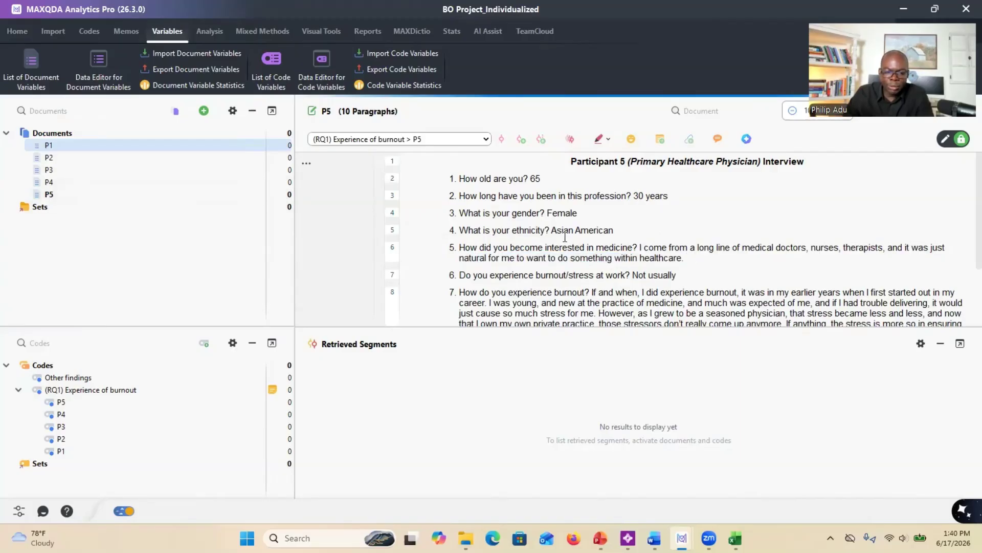
pyautogui.moveTo(640, 247); pyautogui.dragTo(691, 257)
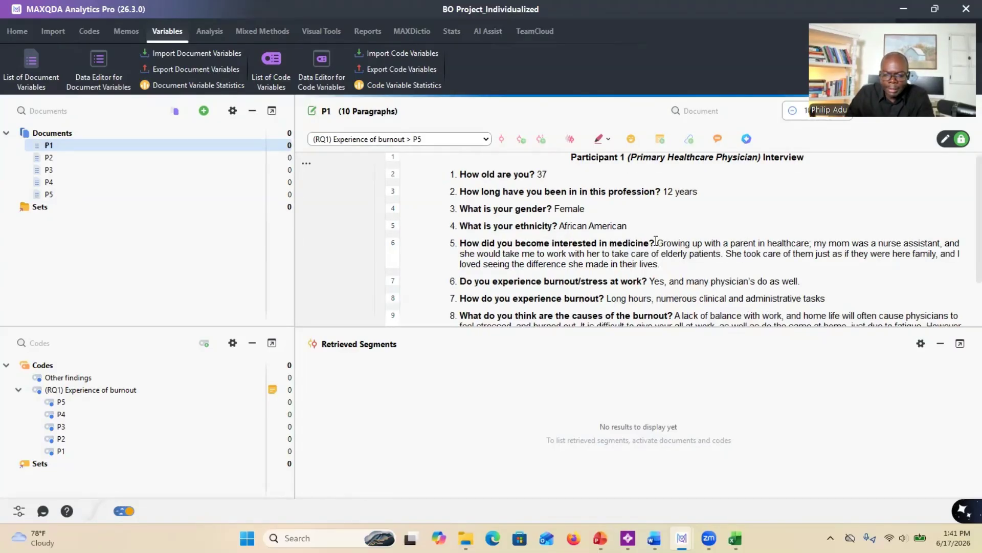
# - Open the P1 transcript and examine the parts of the answer about becoming interested in medicine
pyautogui.moveTo(664, 250); pyautogui.dragTo(674, 265)
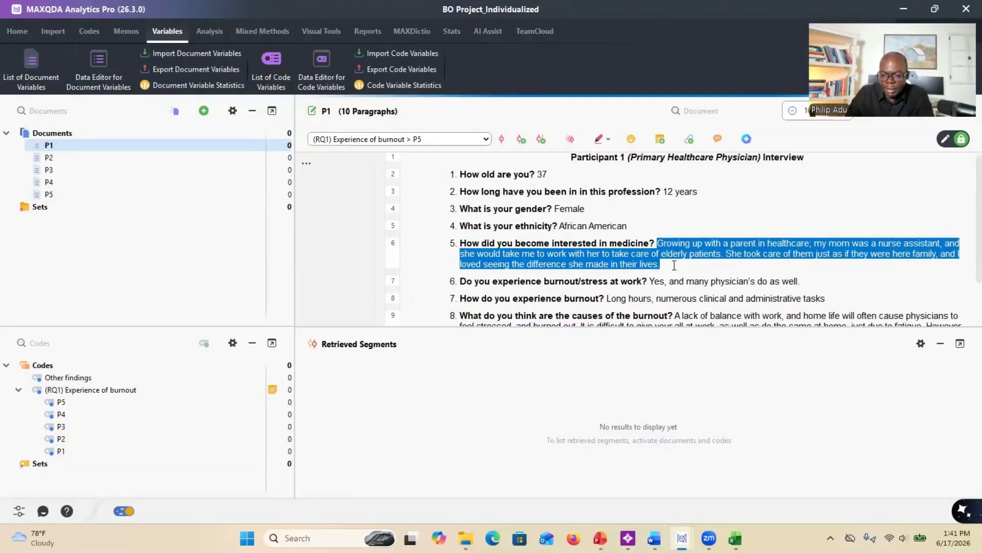
pyautogui.click(738, 248)
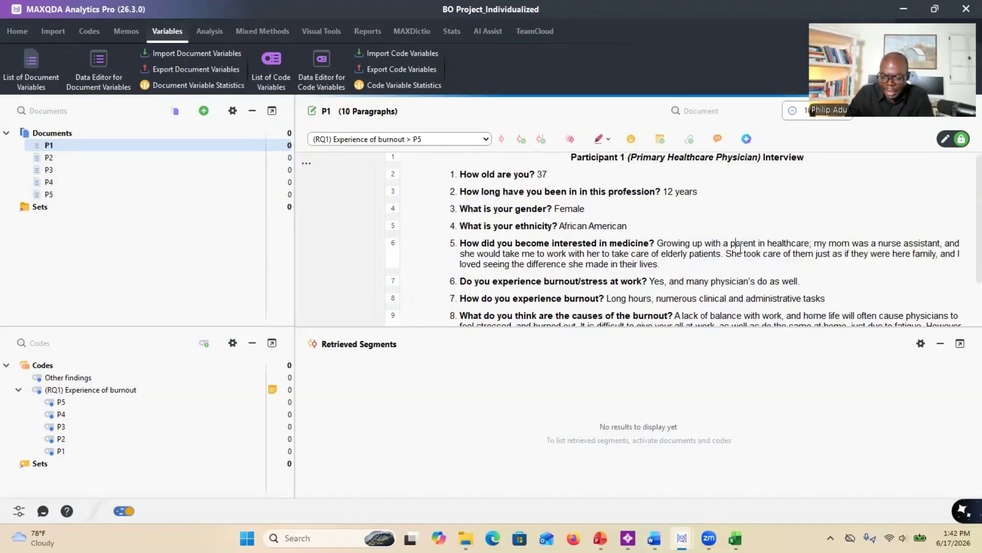
pyautogui.moveTo(658, 244); pyautogui.dragTo(730, 258)
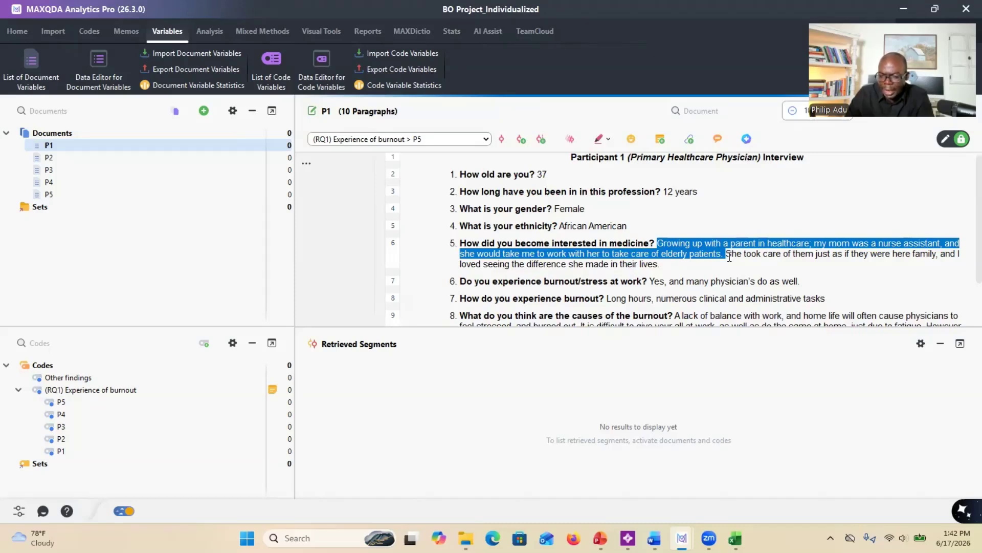
pyautogui.click(730, 259)
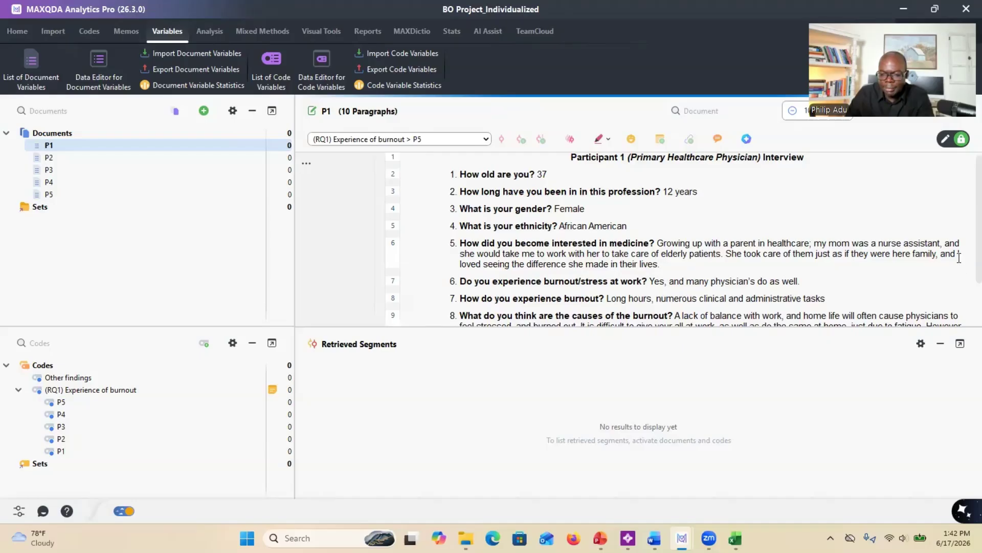
pyautogui.moveTo(958, 255); pyautogui.dragTo(959, 260)
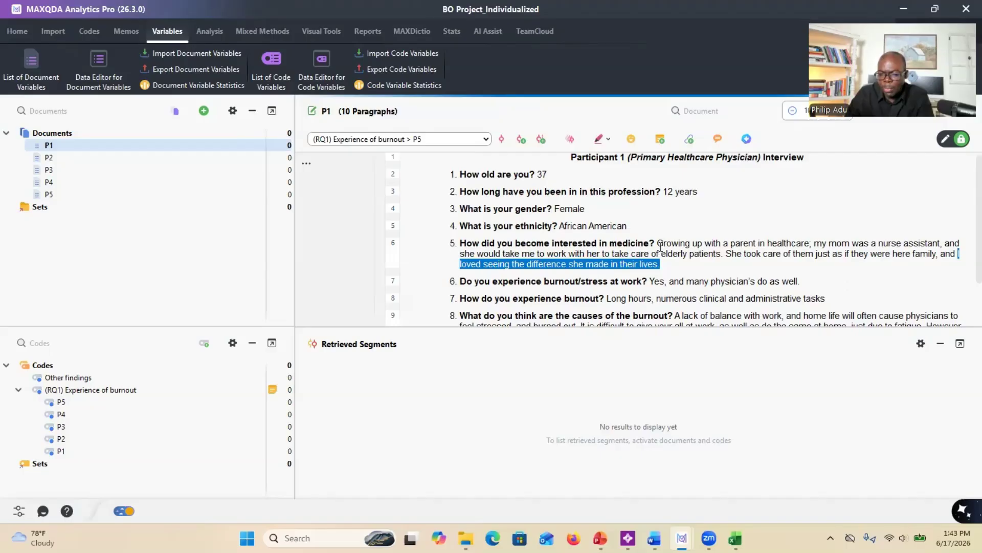
# - Paraphrase P1's full answer about becoming interested in medicine with the copied note beginning "Medicine entered through witnessing maternal care — relational and familial, not clinical."
pyautogui.moveTo(658, 244); pyautogui.dragTo(662, 262)
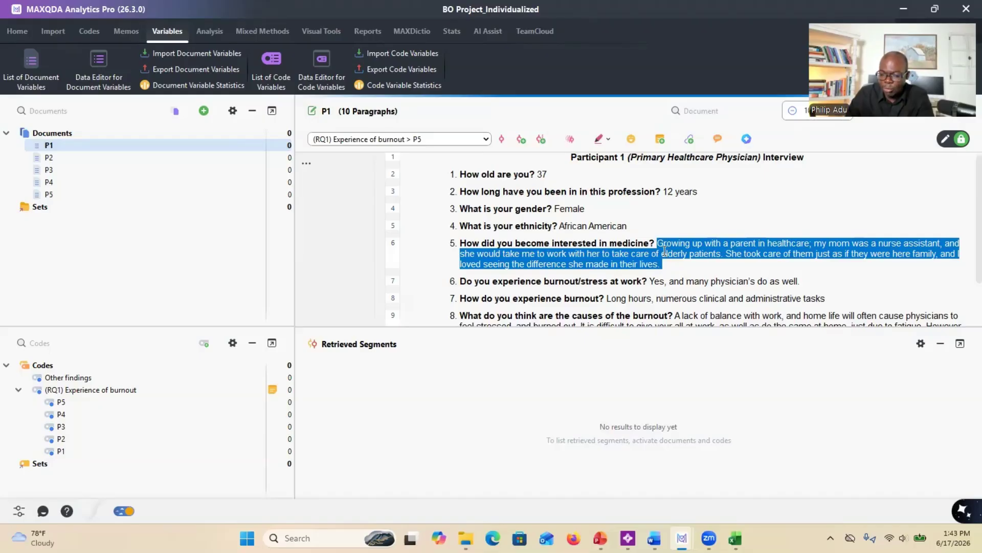
pyautogui.click(657, 243)
pyautogui.moveTo(657, 244); pyautogui.dragTo(661, 261)
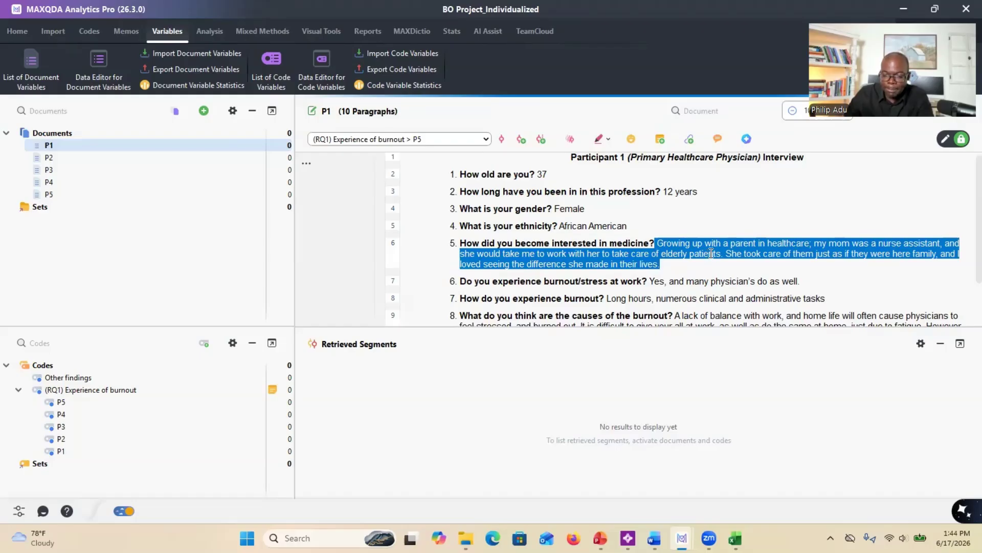
pyautogui.rightClick(709, 251)
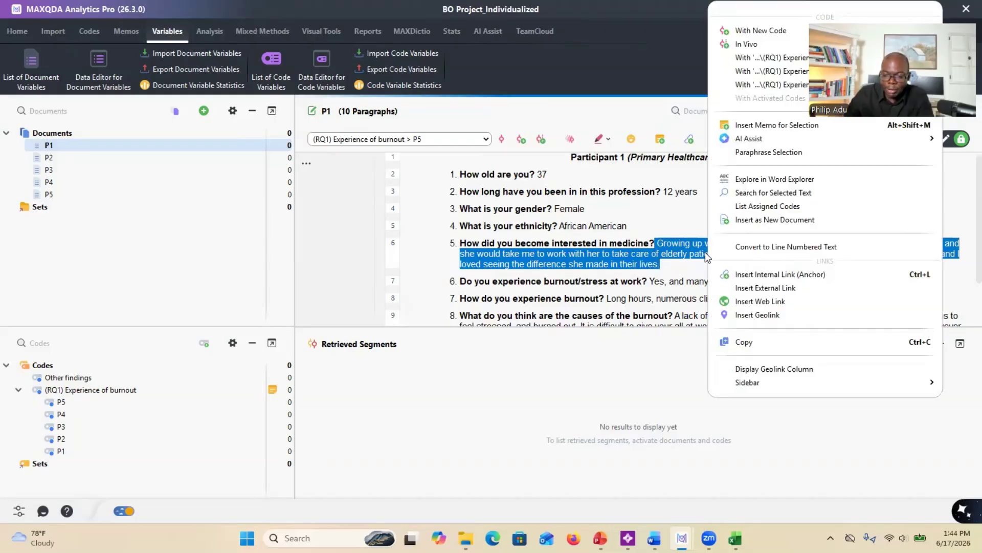
pyautogui.click(738, 153)
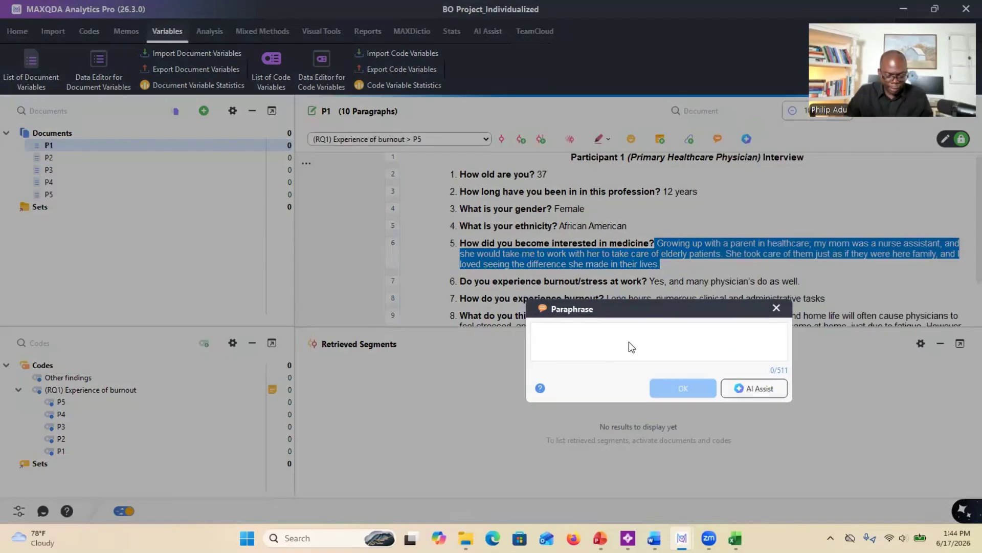
pyautogui.hotkey('ctrl', 'v')
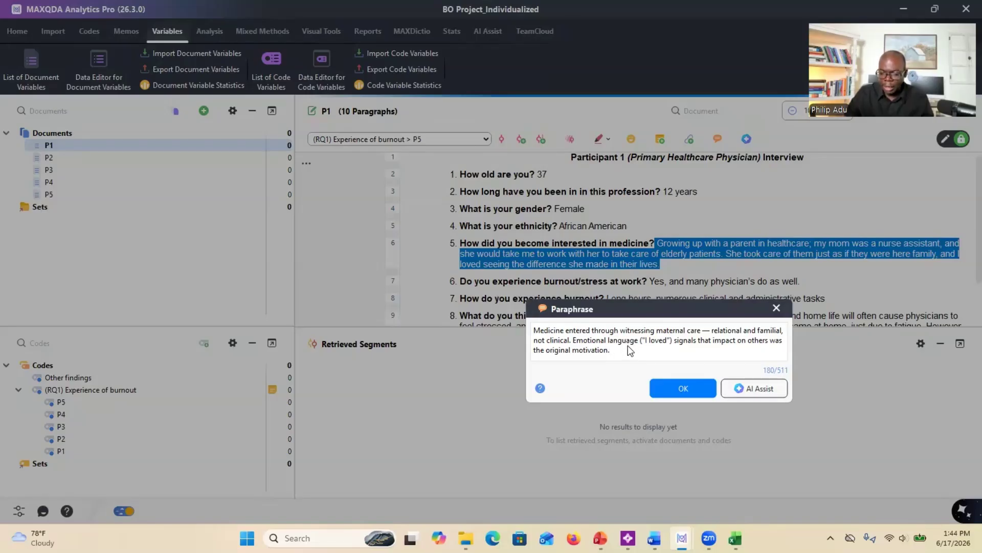
pyautogui.click(669, 388)
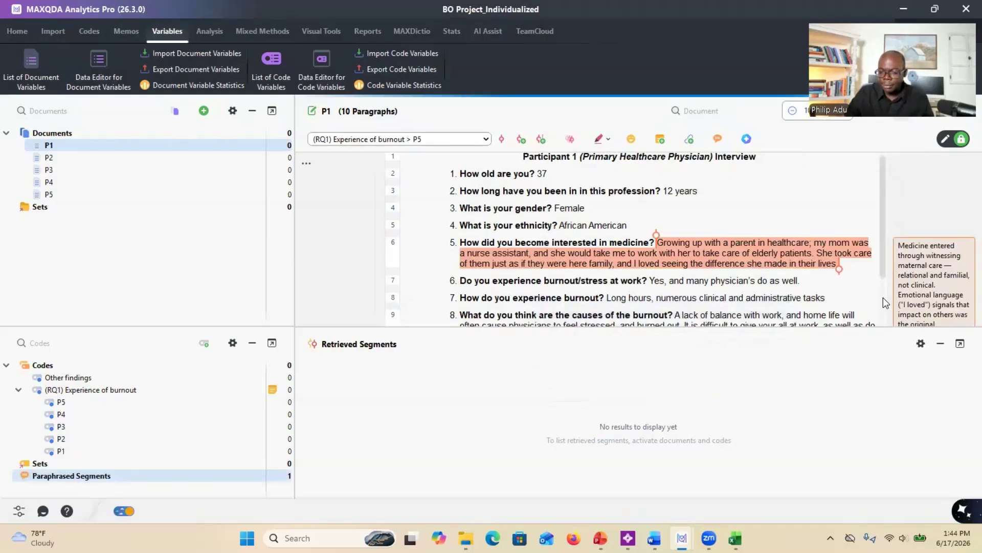
# - Widen the paraphrase column beside the P1 transcript and enlarge the document area by shrinking the Retrieved Segments area
pyautogui.moveTo(887, 233); pyautogui.dragTo(791, 241)
pyautogui.click(839, 259)
pyautogui.moveTo(594, 326); pyautogui.dragTo(577, 405)
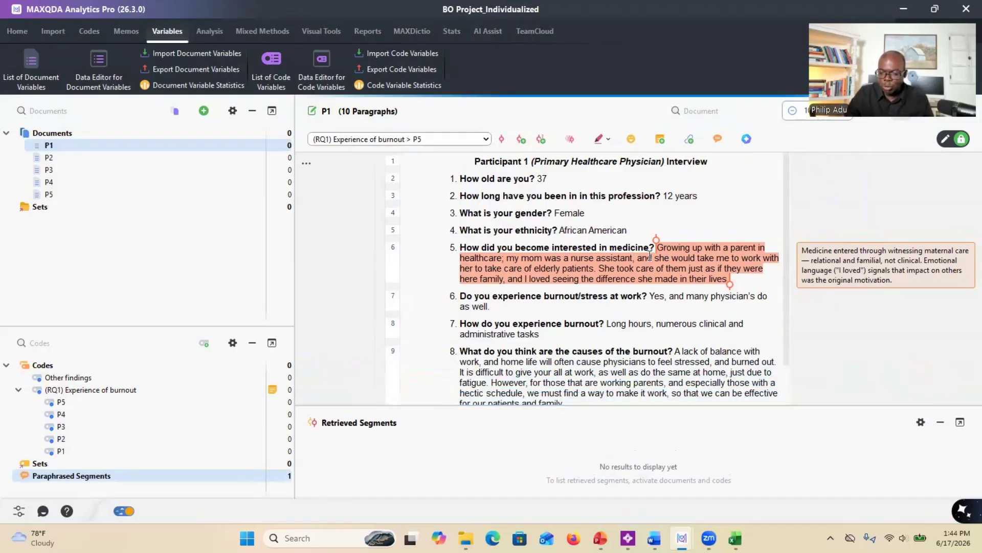
pyautogui.click(871, 264)
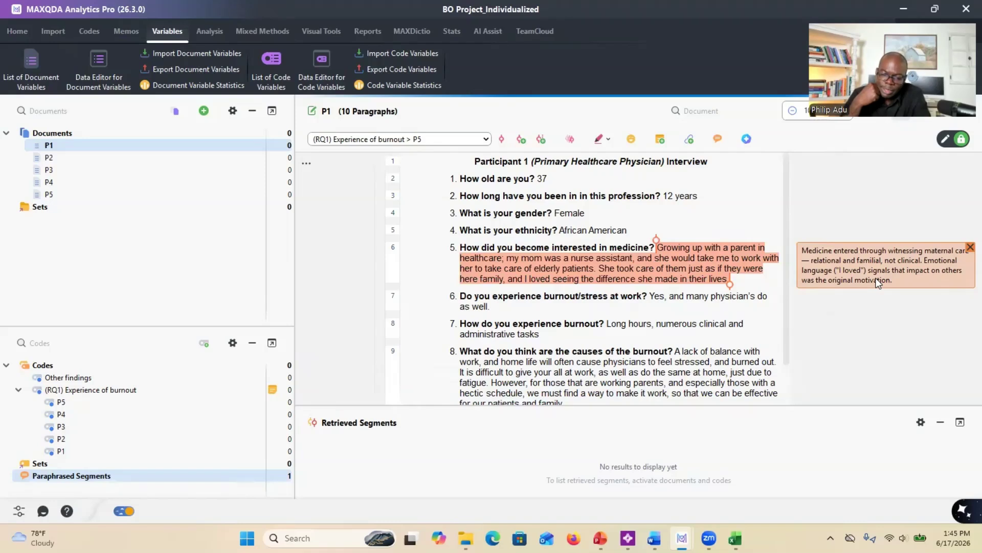
# - Examine the parts of P1's answer about experiencing burnout or stress at work, including "many physician's do as well."
pyautogui.moveTo(649, 296); pyautogui.dragTo(779, 296)
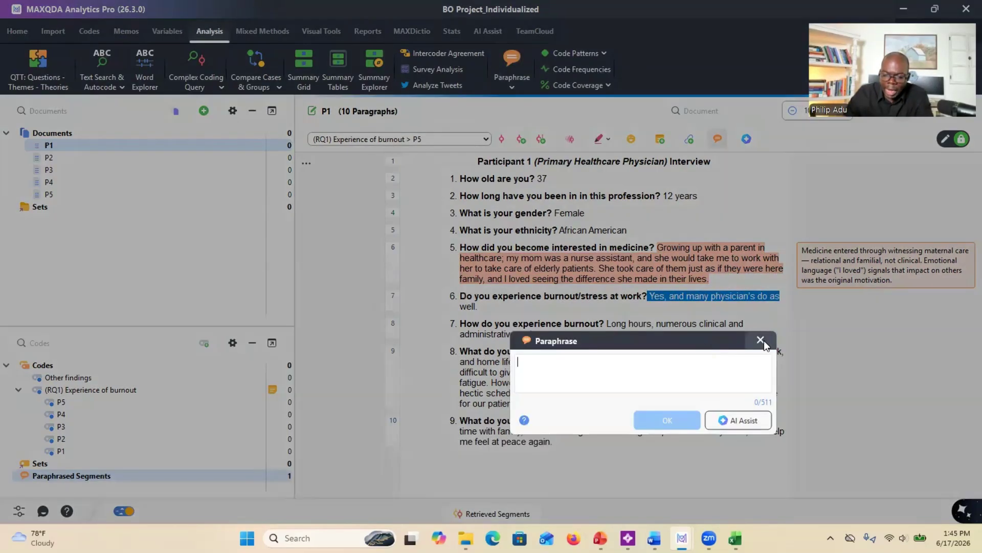
pyautogui.click(761, 340)
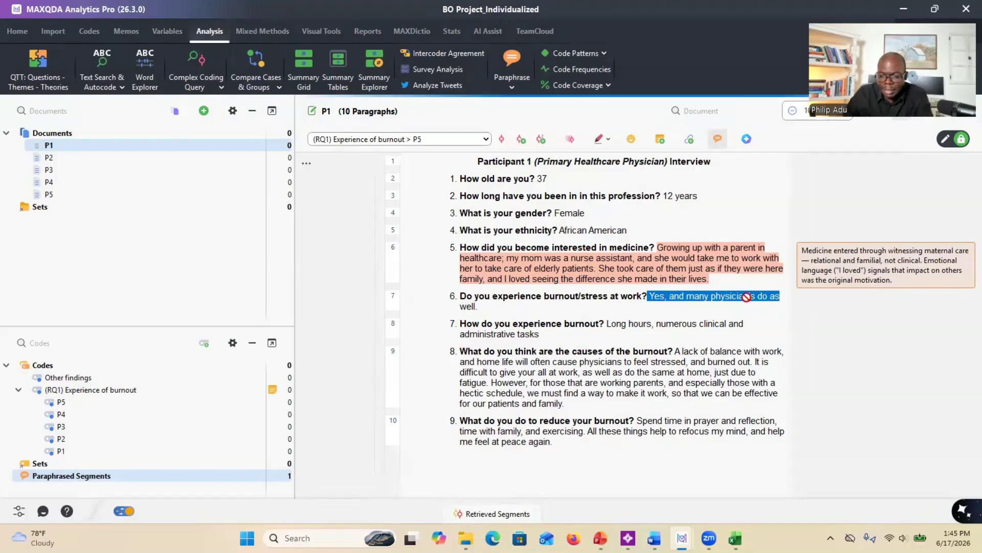
pyautogui.click(740, 297)
pyautogui.moveTo(687, 298); pyautogui.dragTo(780, 305)
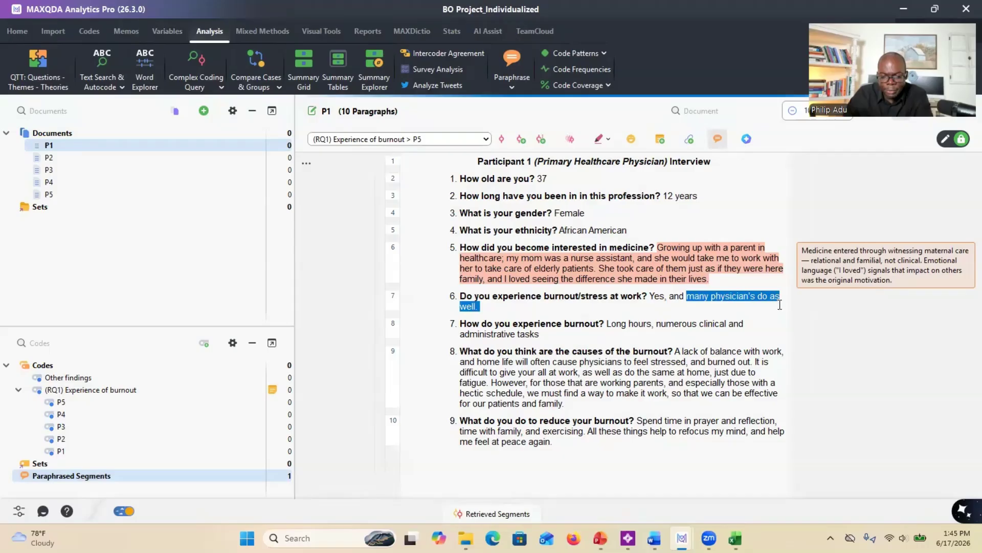
pyautogui.moveTo(780, 305); pyautogui.dragTo(767, 307)
pyautogui.click(808, 349)
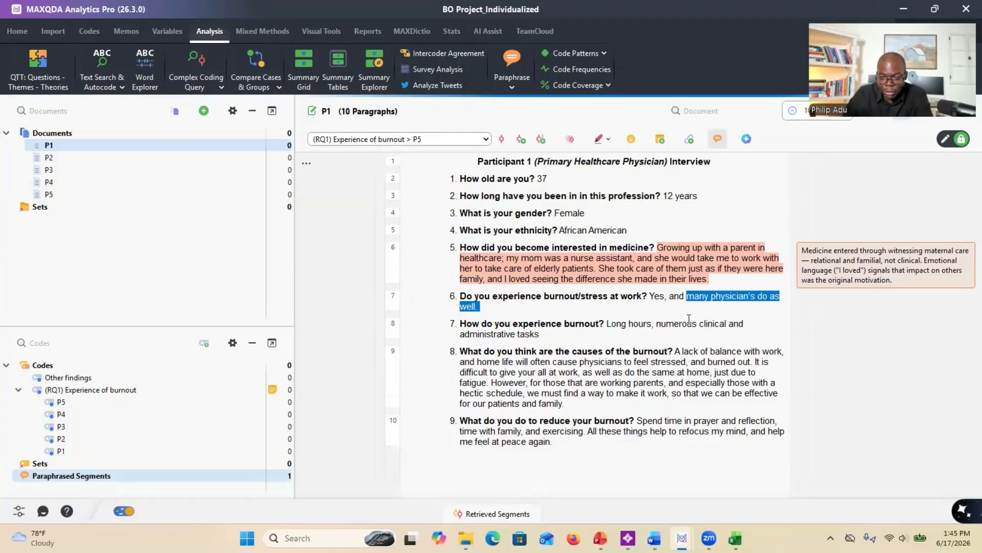
pyautogui.click(658, 302)
pyautogui.moveTo(655, 301); pyautogui.dragTo(689, 306)
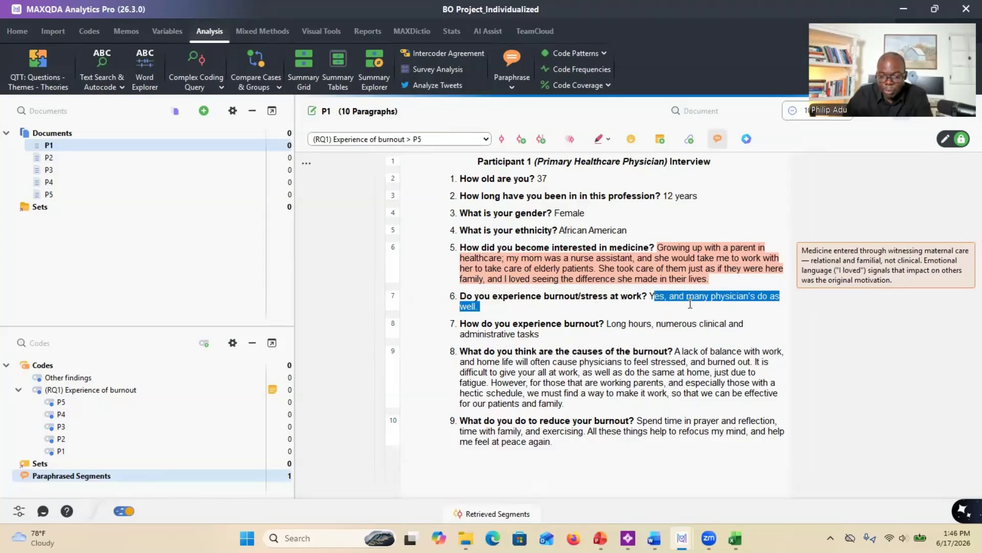
pyautogui.click(775, 349)
# - Paraphrase P1's full answer about experiencing burnout/stress at work with the copied note beginning "Immediate, unhedged affirmation followed by rapid shift to the collective."
pyautogui.click(649, 295)
pyautogui.moveTo(649, 295); pyautogui.dragTo(733, 305)
pyautogui.click(769, 350)
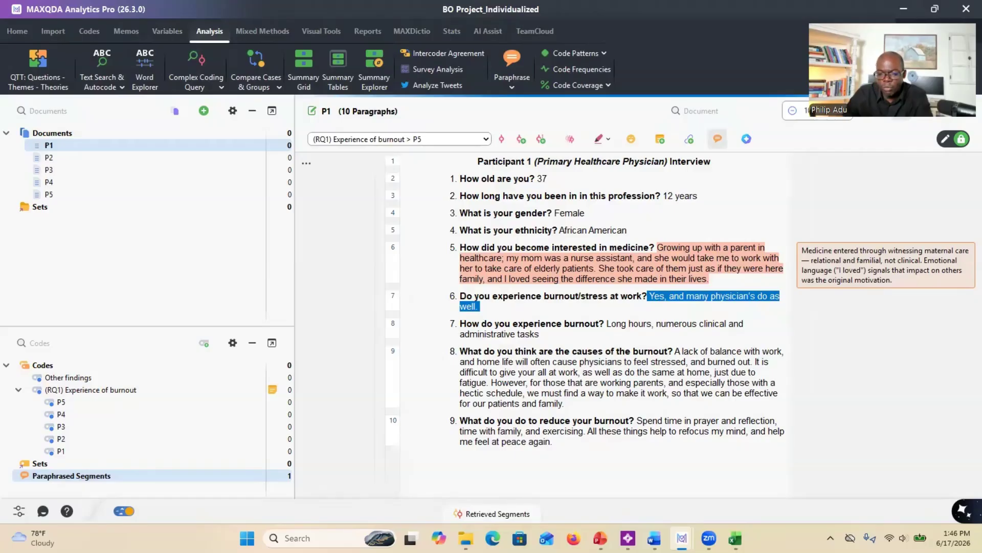
pyautogui.rightClick(663, 300)
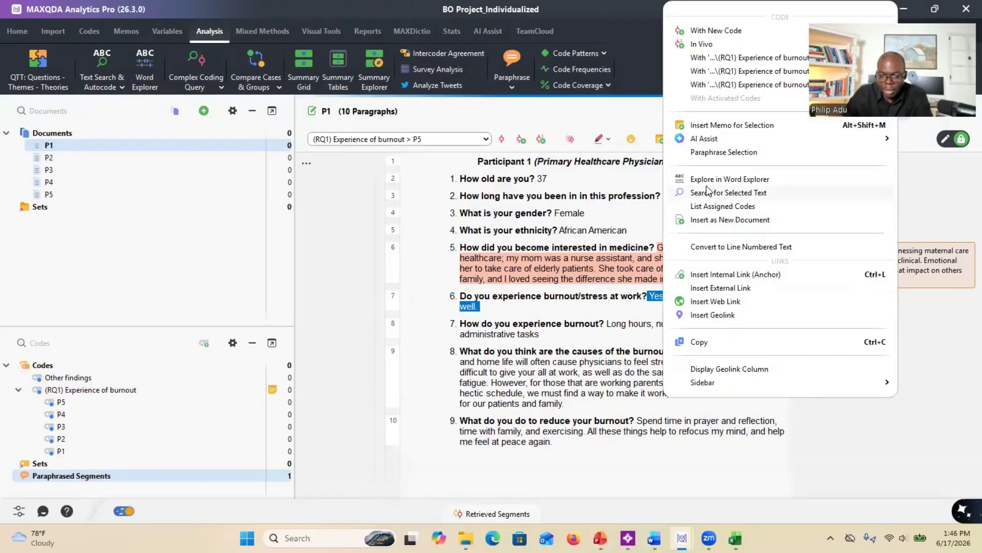
pyautogui.click(705, 154)
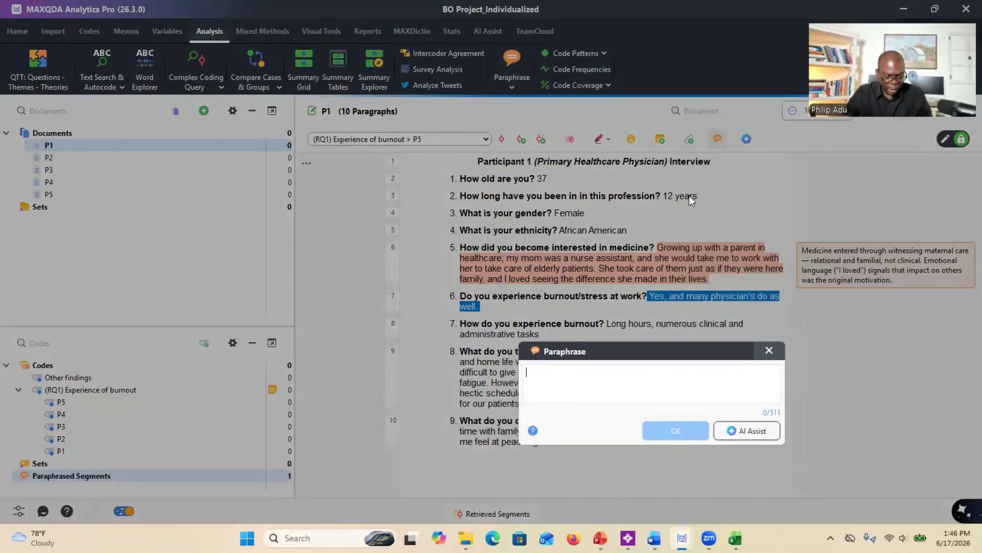
pyautogui.hotkey('ctrl', 'v')
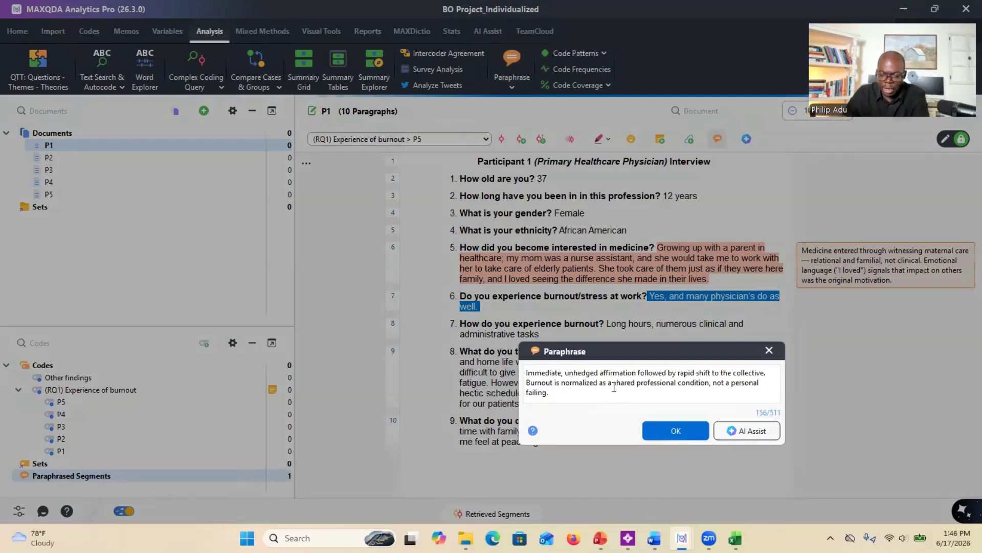
pyautogui.moveTo(745, 374); pyautogui.dragTo(724, 374)
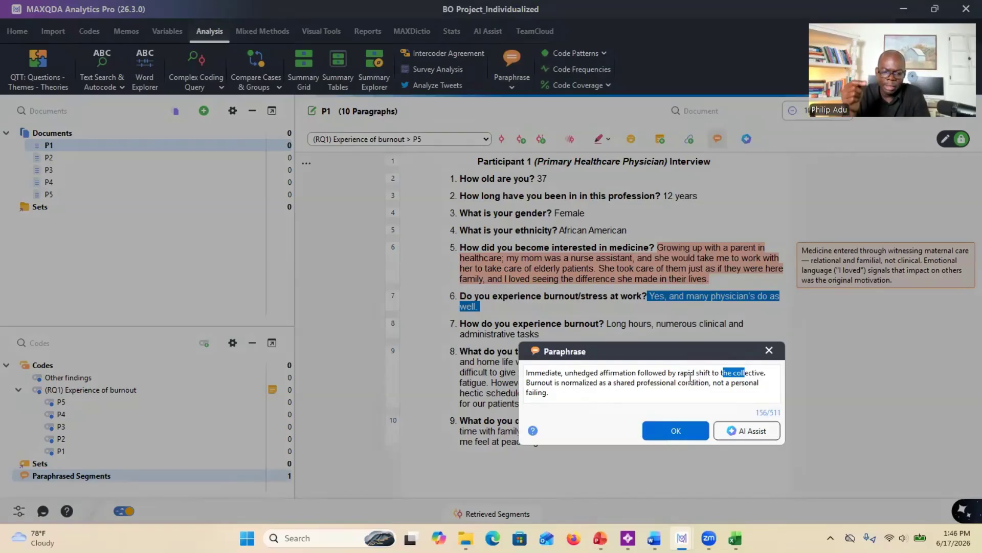
pyautogui.click(675, 433)
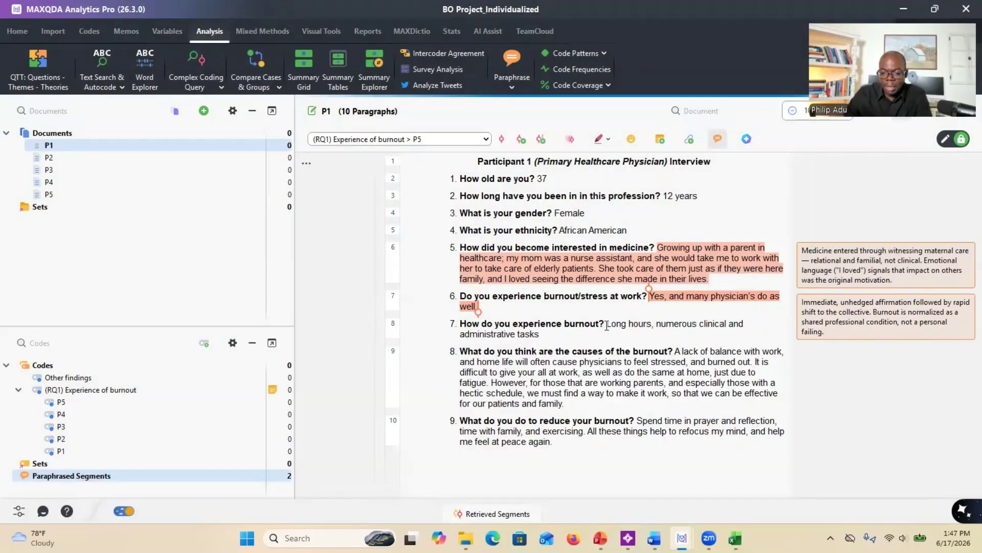
# - Paraphrase P1's answer "Long hours, numerous clinical and administrative tasks" with the copied note beginning "Burnout described through volume and quantity — no emotional language."
pyautogui.moveTo(606, 323); pyautogui.dragTo(631, 330)
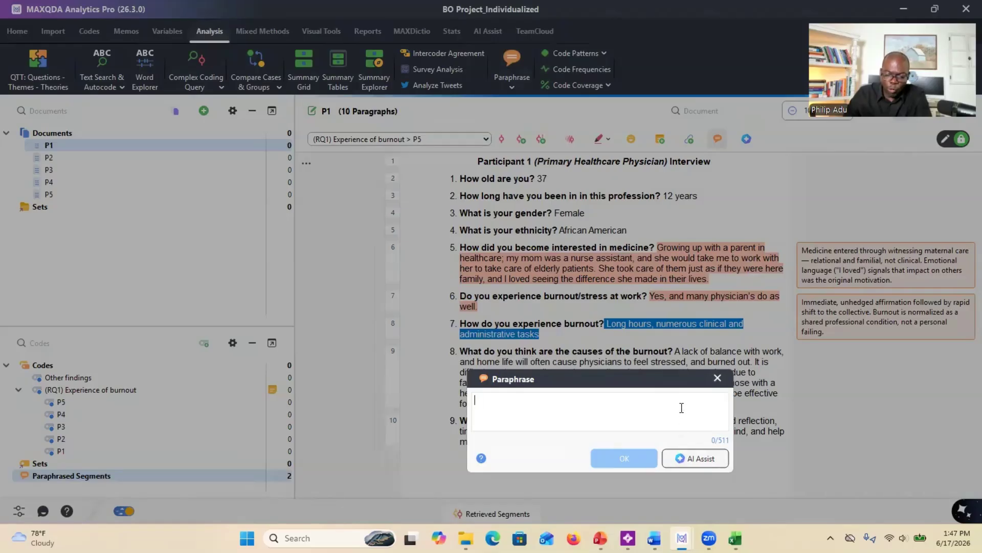
pyautogui.click(711, 380)
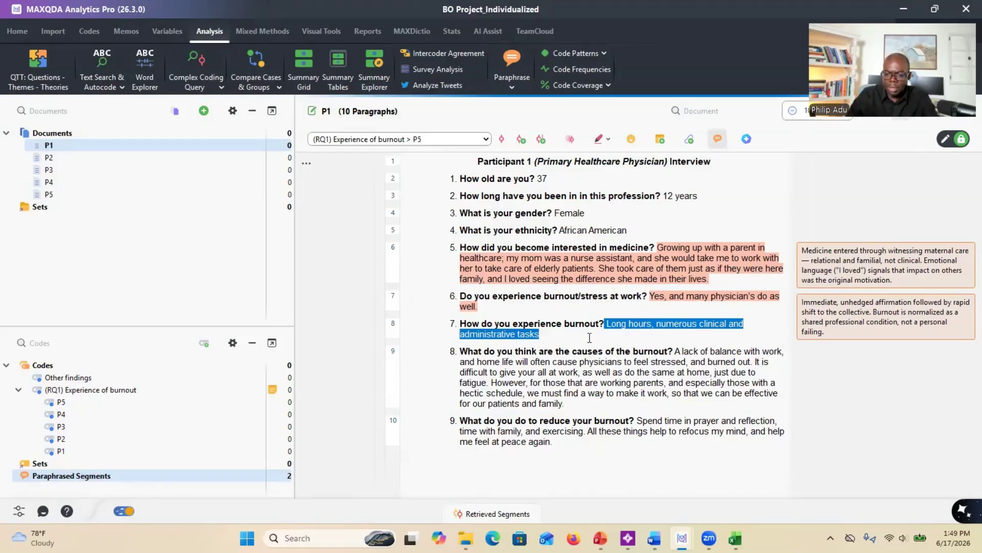
pyautogui.rightClick(651, 328)
pyautogui.click(691, 152)
pyautogui.hotkey('ctrl', 'v')
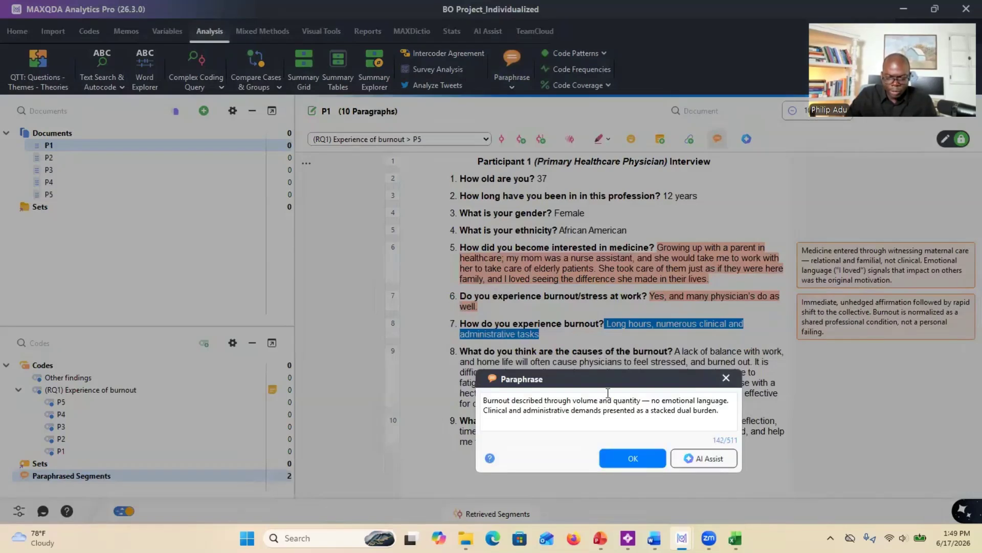
pyautogui.click(632, 458)
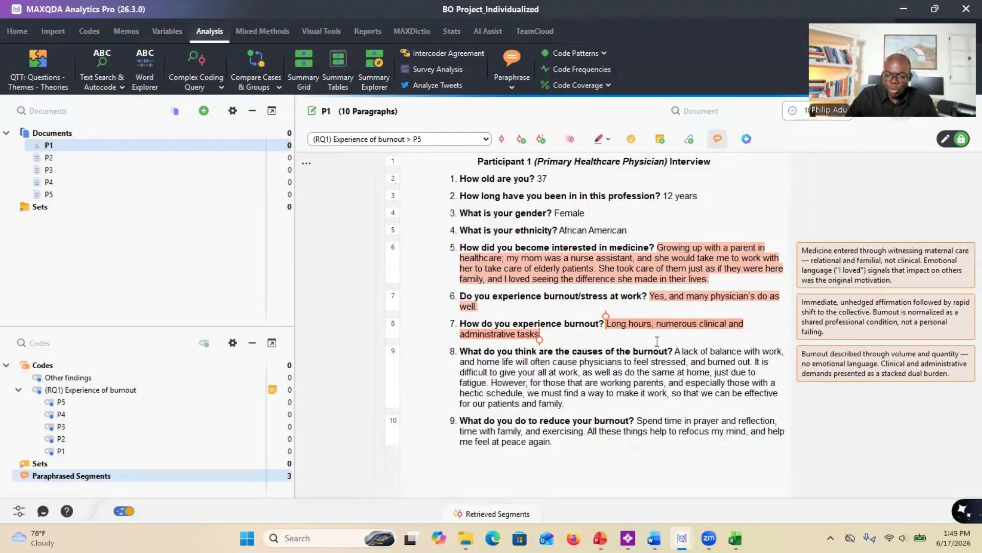
pyautogui.click(692, 297)
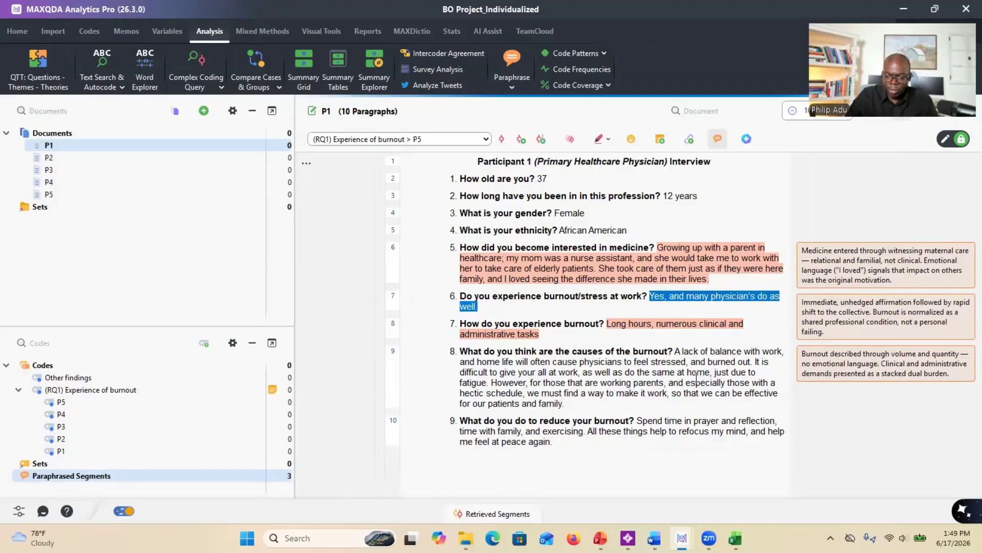
pyautogui.click(830, 364)
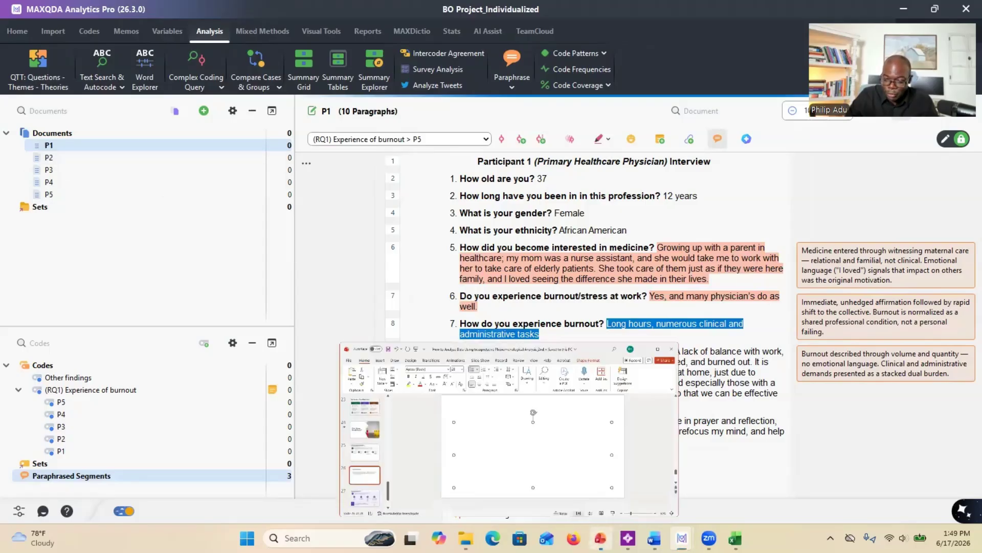
# - Switch to PowerPoint, color "Emergent theme/themes" and "Superordinate theme/themes" red on the Theme/themes slide, and return to MAXQDA
pyautogui.click(599, 538)
pyautogui.moveTo(307, 317); pyautogui.dragTo(429, 316)
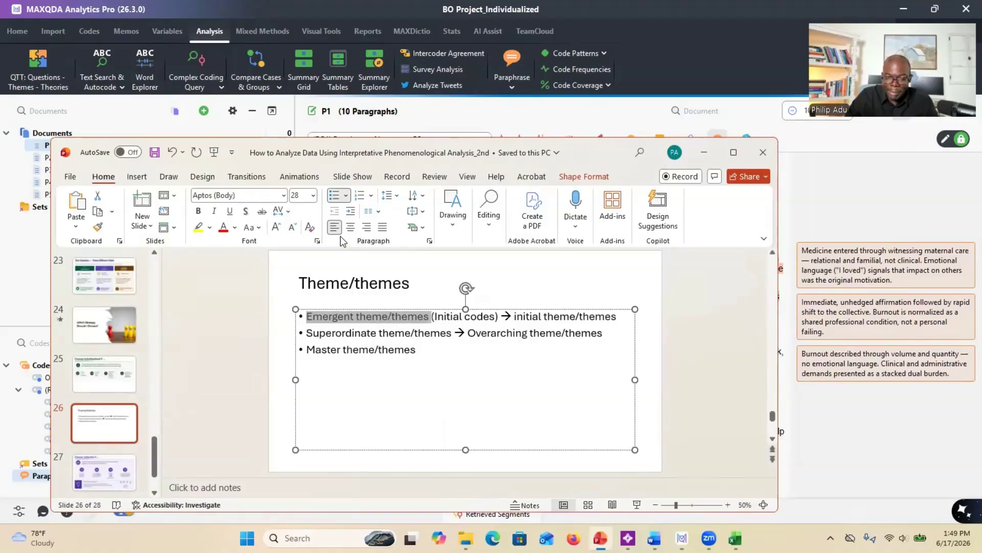
pyautogui.click(223, 226)
pyautogui.click(361, 332)
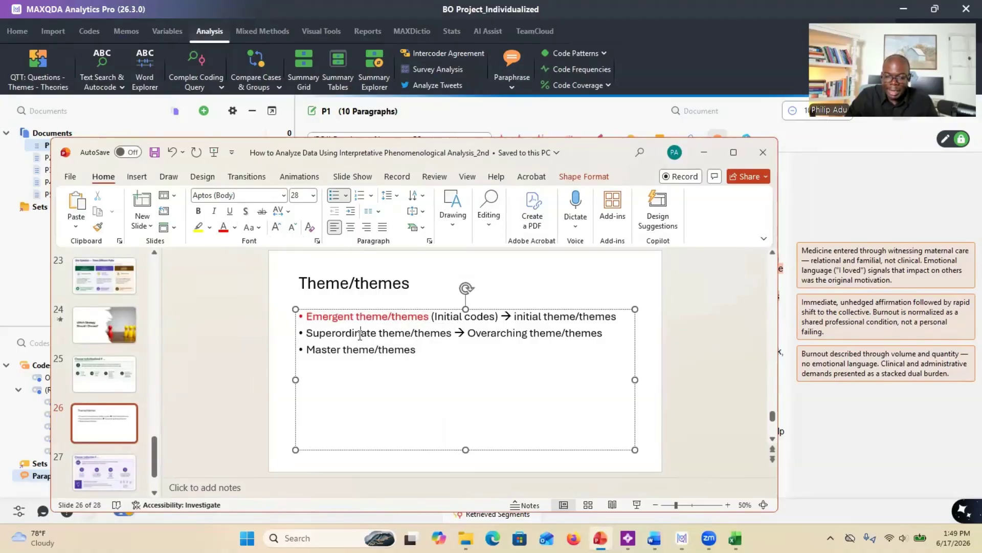
pyautogui.moveTo(455, 333); pyautogui.dragTo(307, 332)
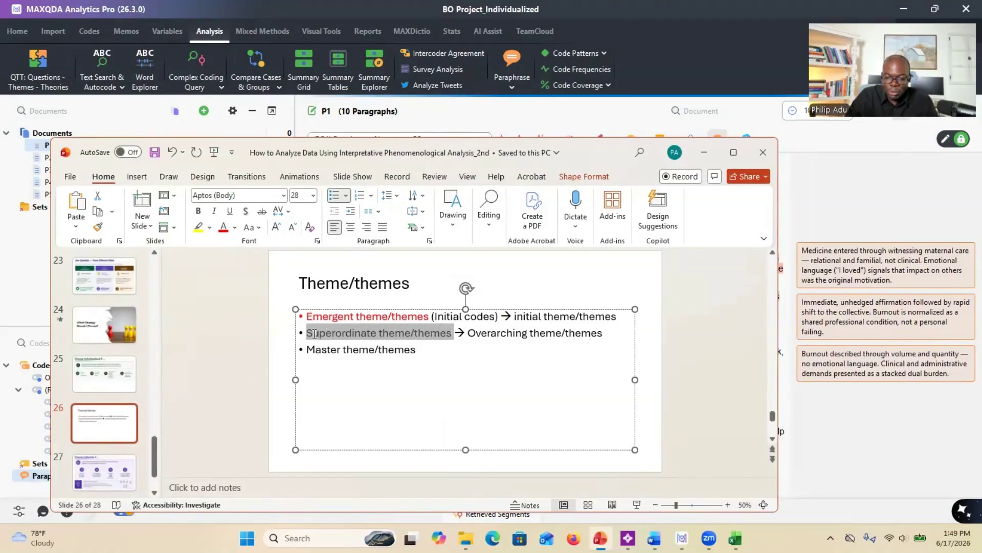
pyautogui.click(222, 227)
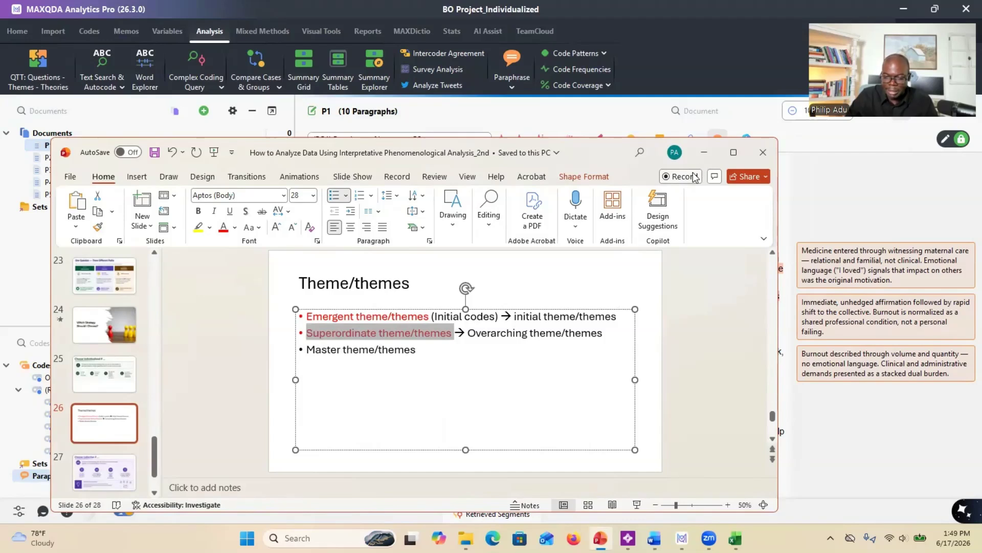
pyautogui.click(704, 152)
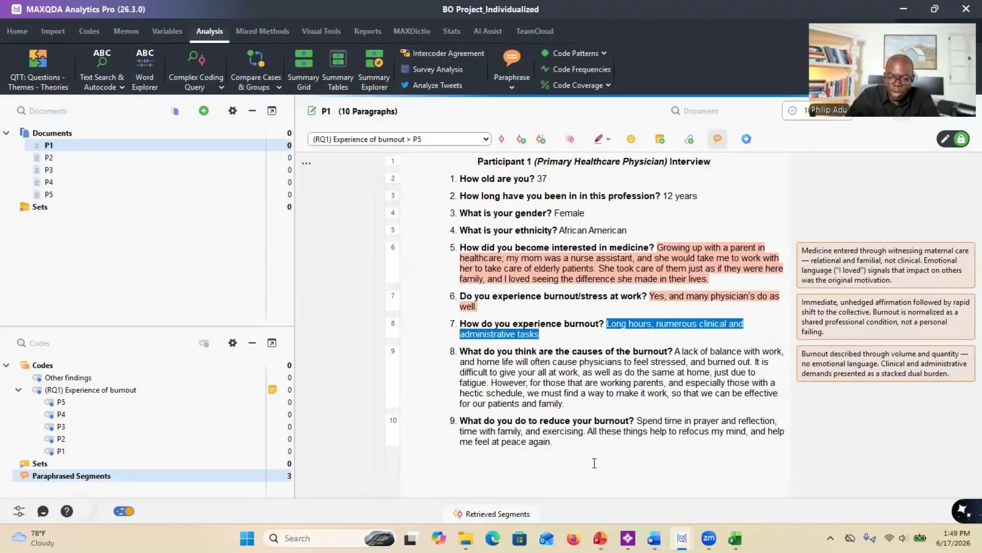
pyautogui.click(566, 279)
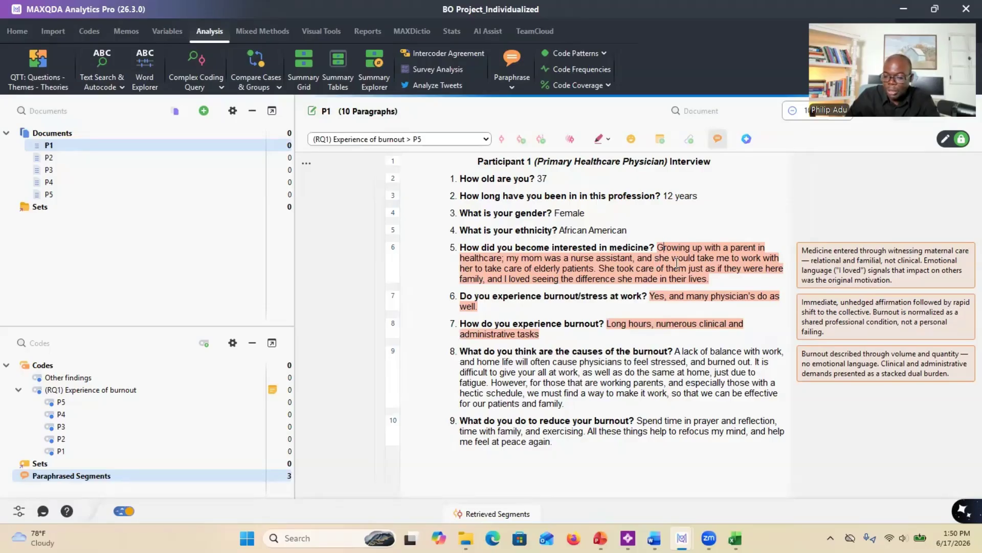
pyautogui.moveTo(658, 248); pyautogui.dragTo(484, 276)
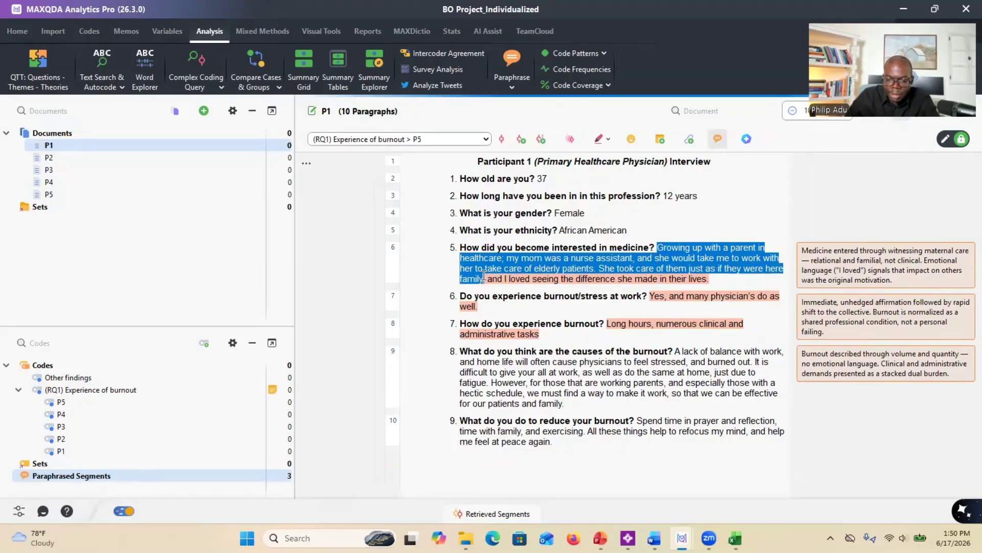
pyautogui.rightClick(576, 272)
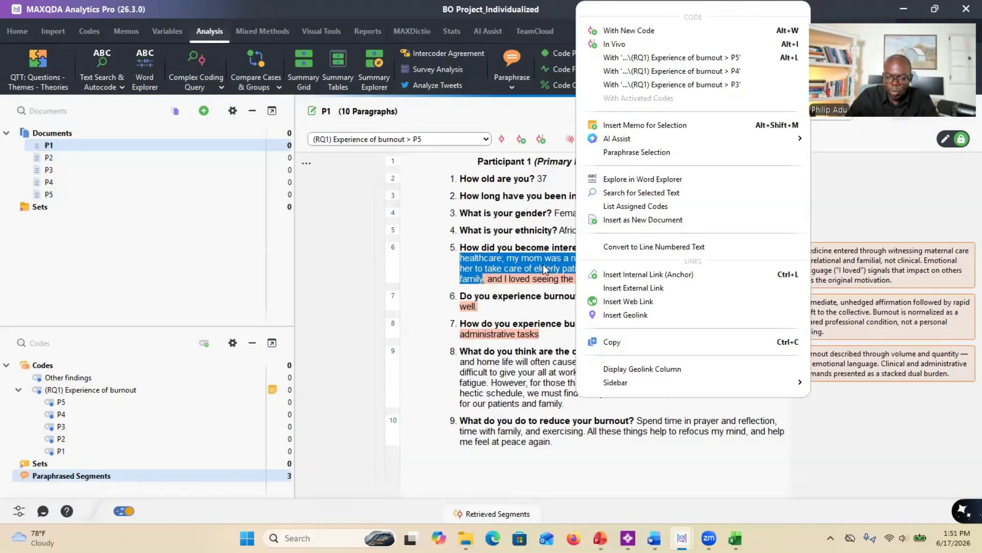
pyautogui.click(421, 358)
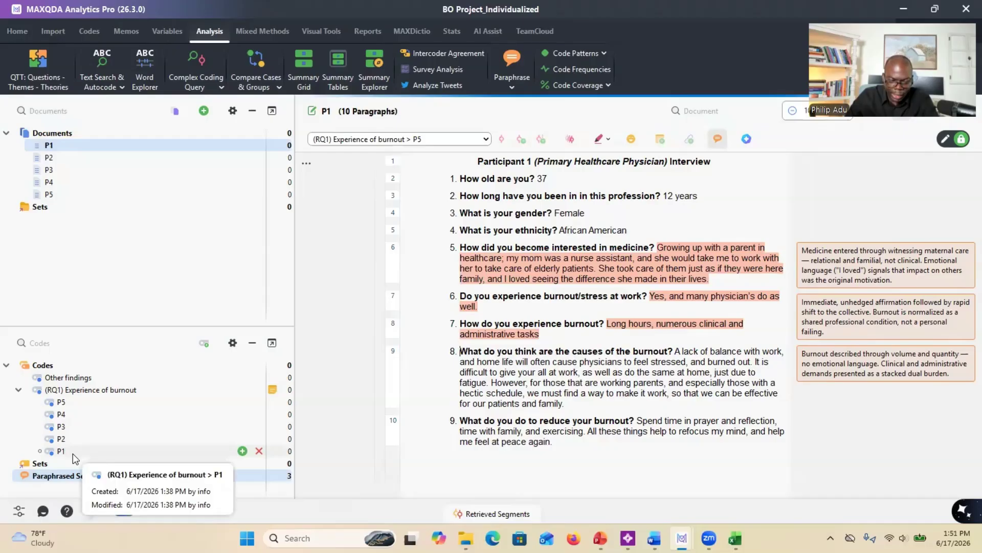
# - Create a subcode named "Relational vocational identity" under the P1 code, leaving its memo empty
pyautogui.click(243, 451)
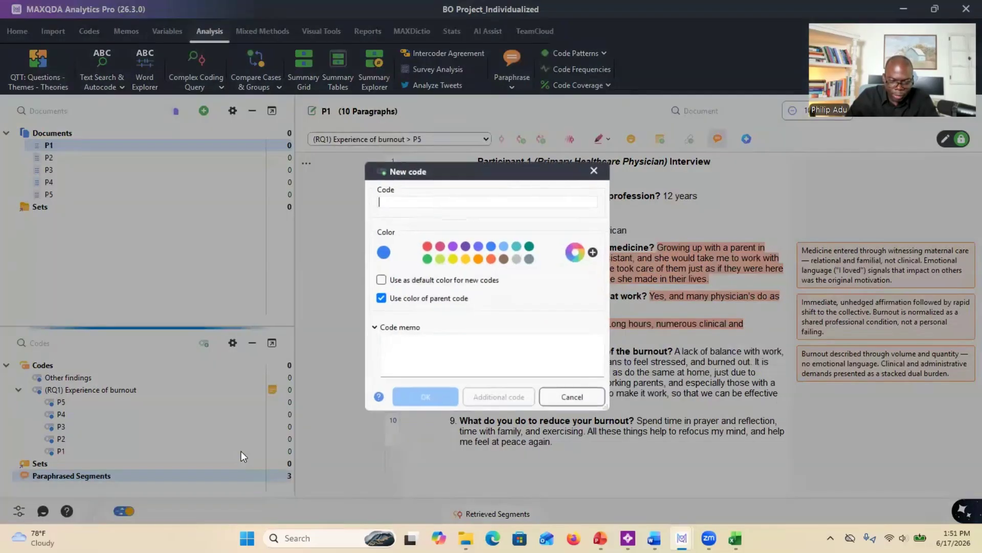
pyautogui.write('Relational vocational identity')
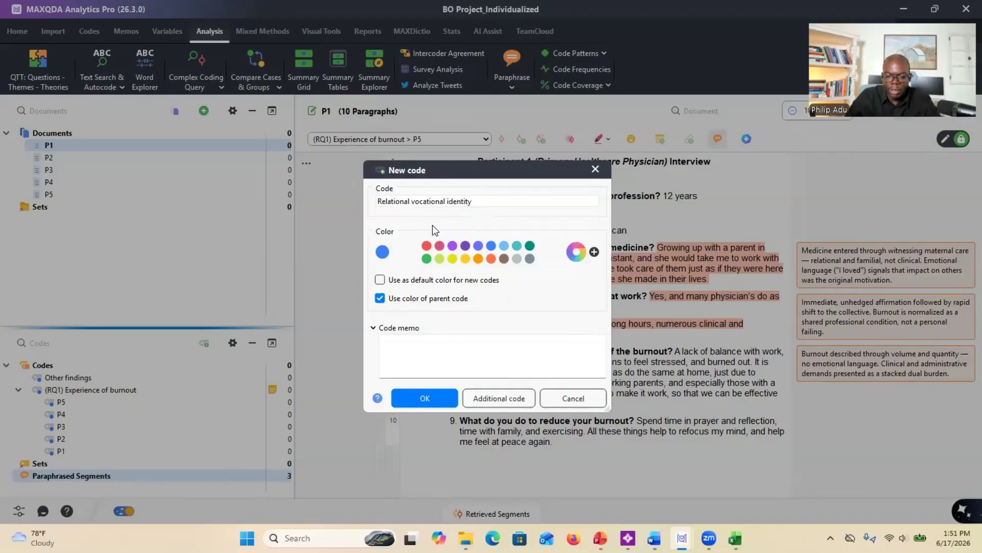
pyautogui.click(390, 346)
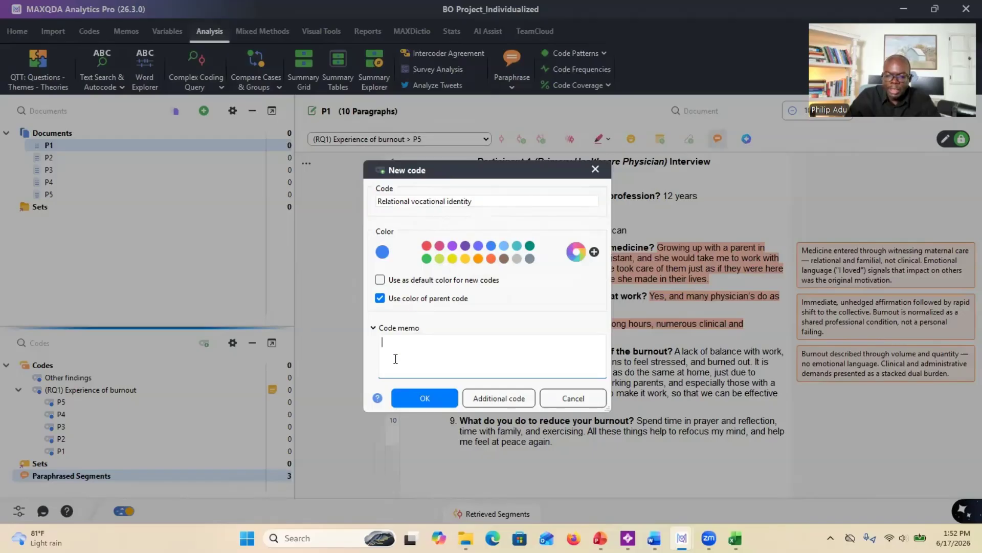
pyautogui.moveTo(472, 201); pyautogui.dragTo(376, 204)
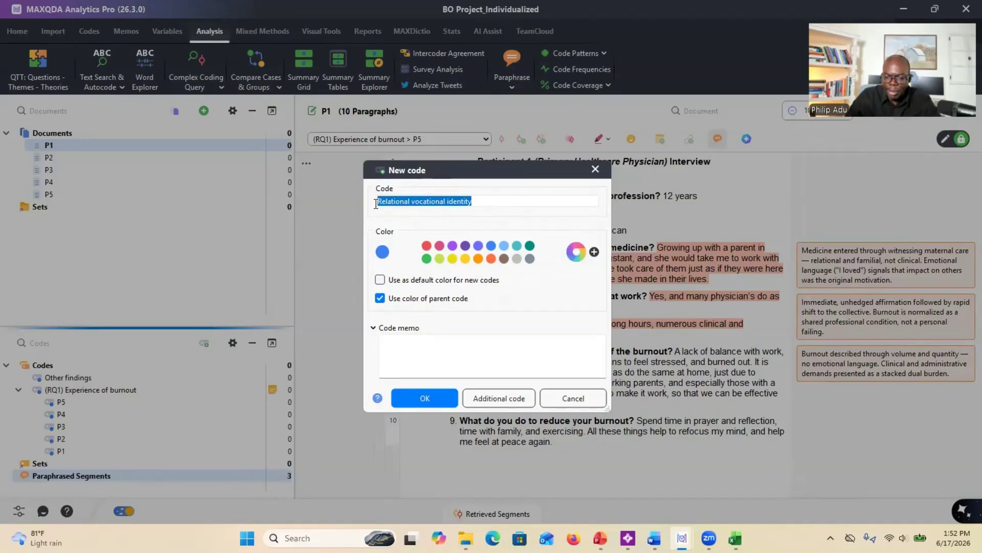
pyautogui.rightClick(376, 204)
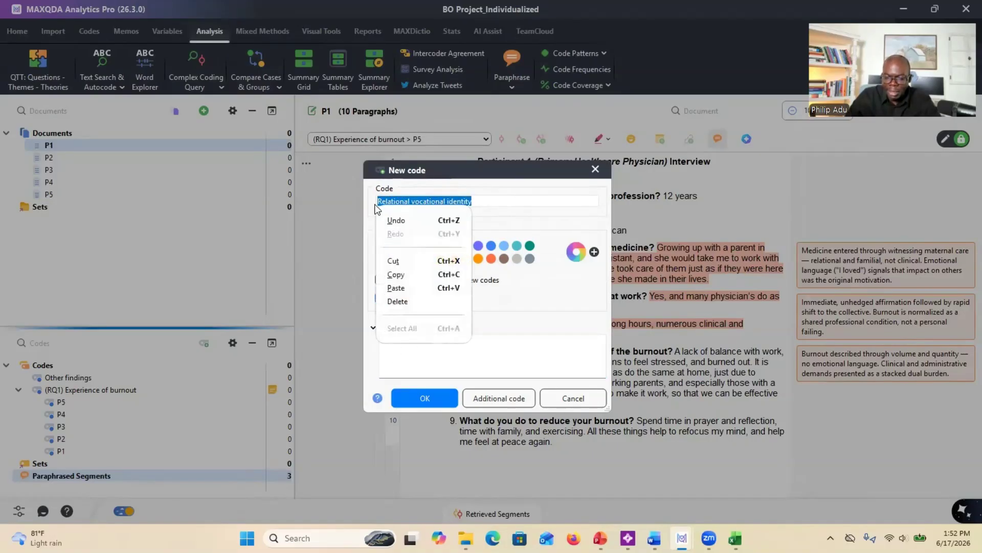
pyautogui.click(500, 341)
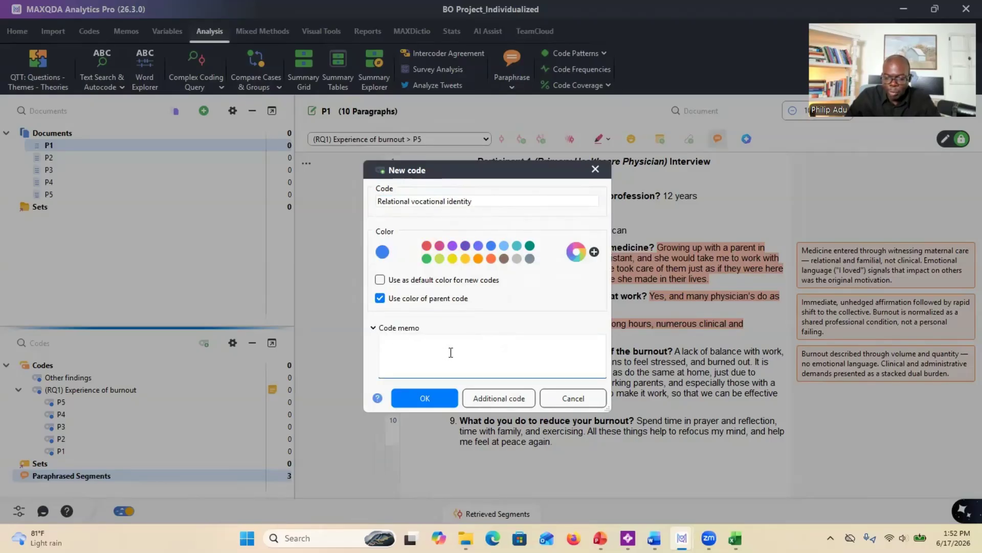
pyautogui.click(420, 399)
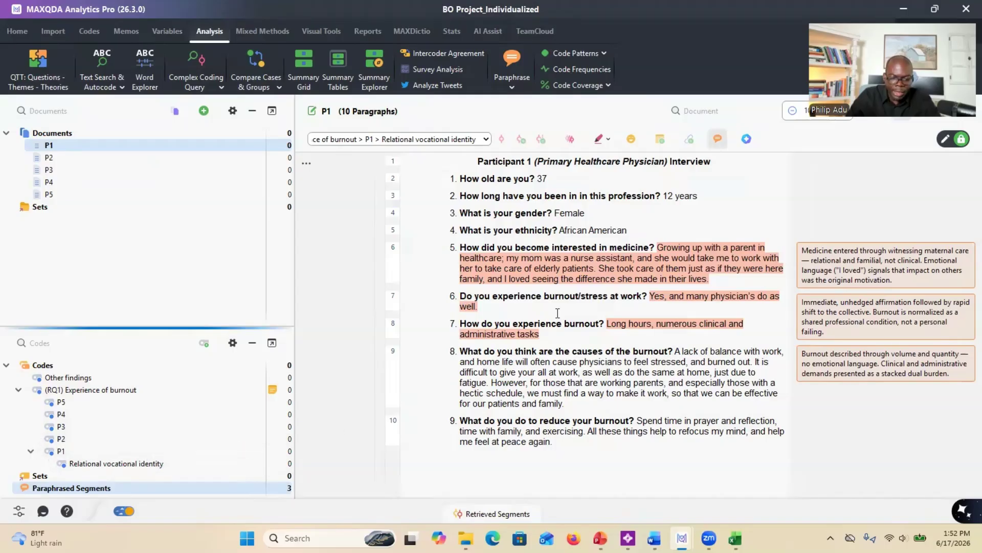
# - Code P1's answer from "Growing up with a parent in healthcare" through "family" with Relational vocational identity, and view the passages behind the two burnout paraphrases
pyautogui.moveTo(657, 247); pyautogui.dragTo(137, 465)
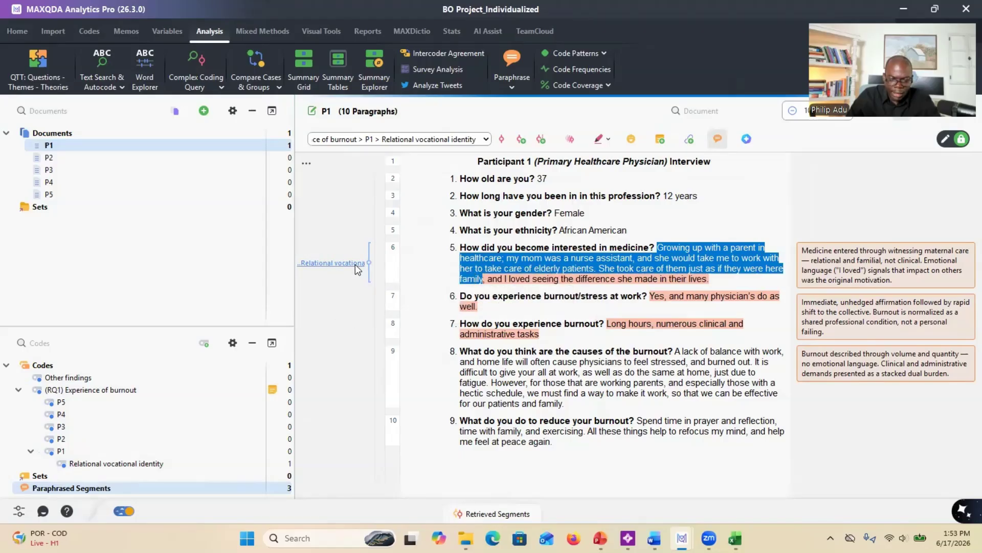
pyautogui.moveTo(355, 264)
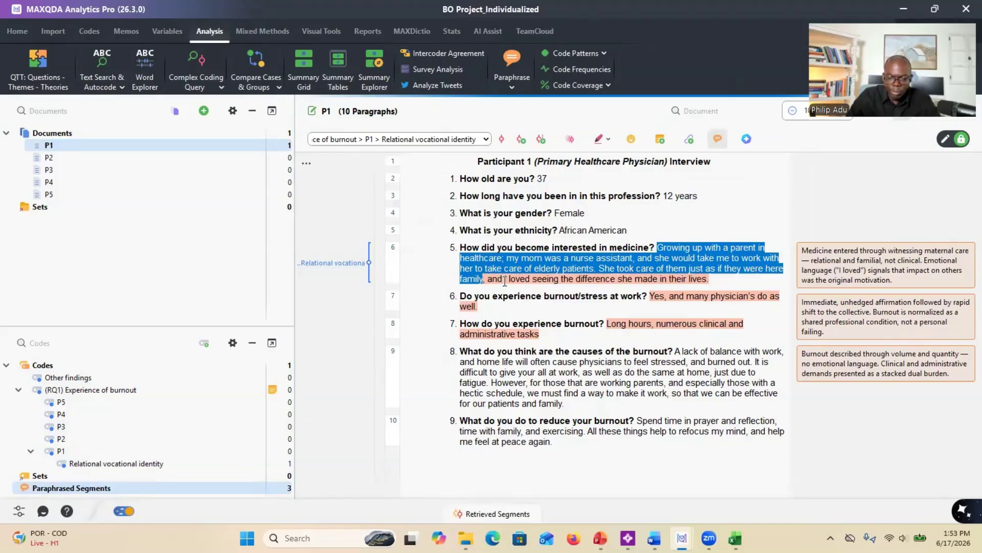
pyautogui.click(886, 316)
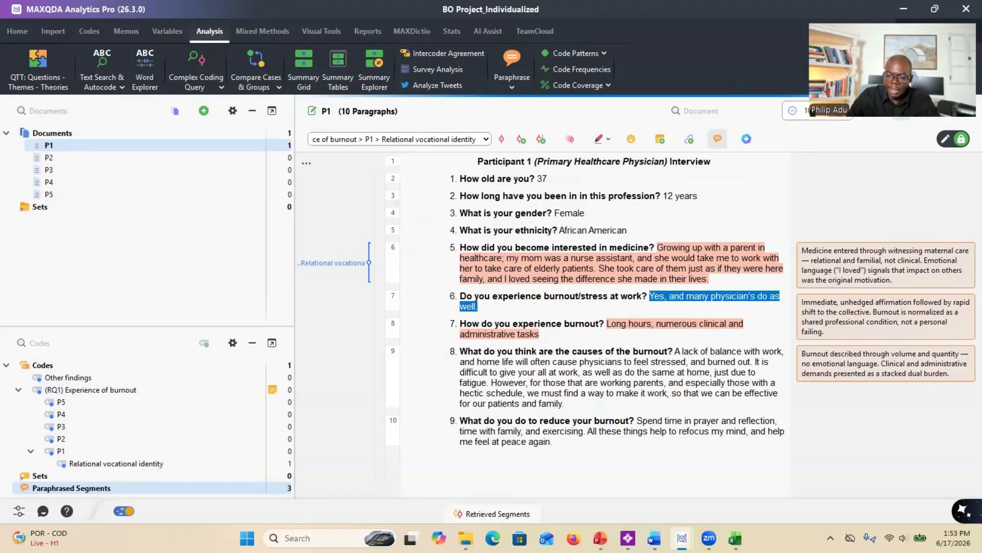
pyautogui.click(886, 363)
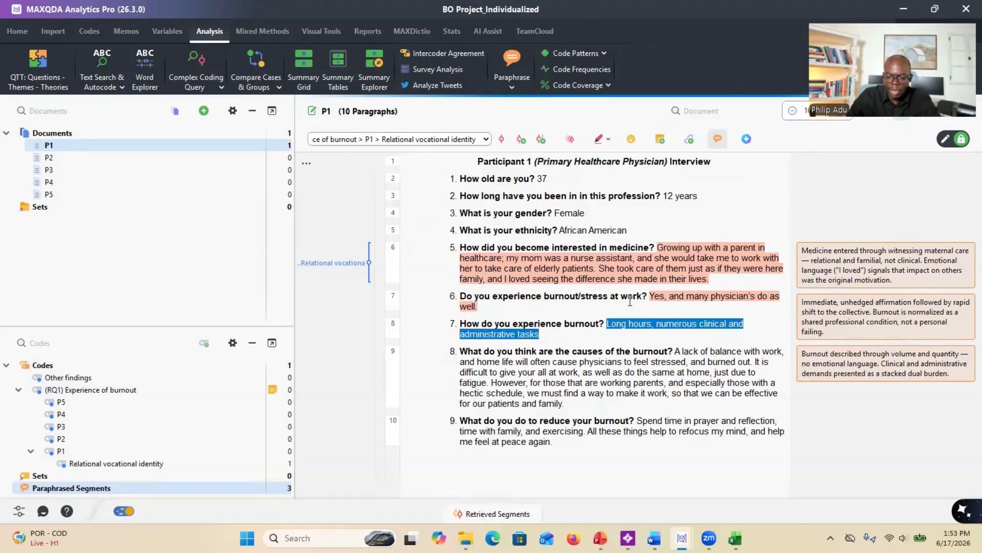
pyautogui.click(688, 311)
pyautogui.click(723, 275)
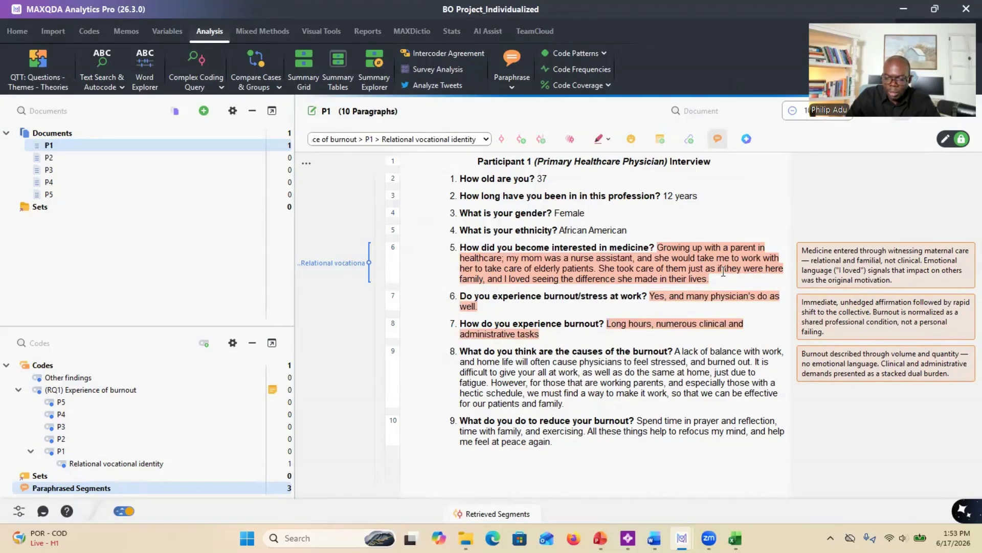
# - Code "I loved seeing the difference she made in their lives" with a new code "Care as inherited calling" and move that code under P1
pyautogui.moveTo(709, 279); pyautogui.dragTo(503, 279)
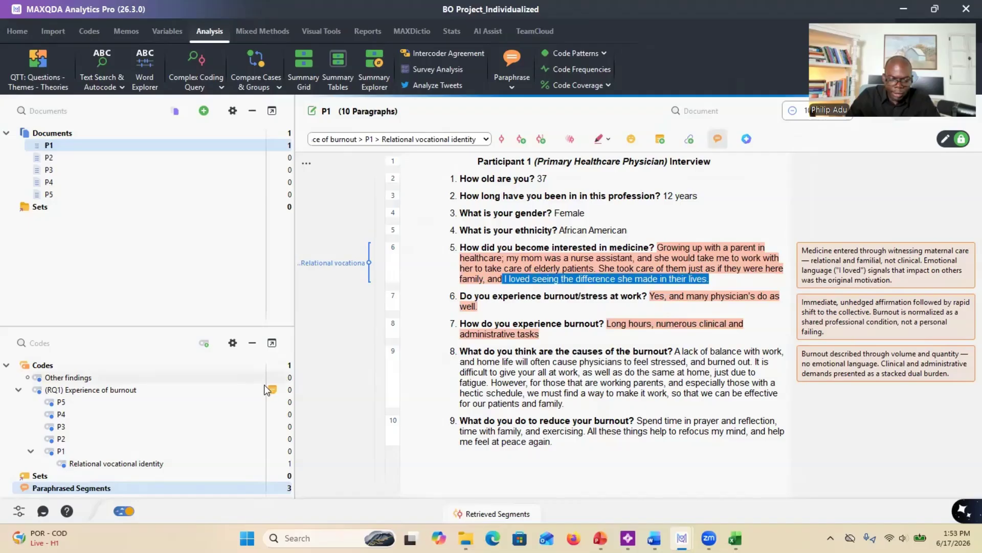
pyautogui.rightClick(527, 280)
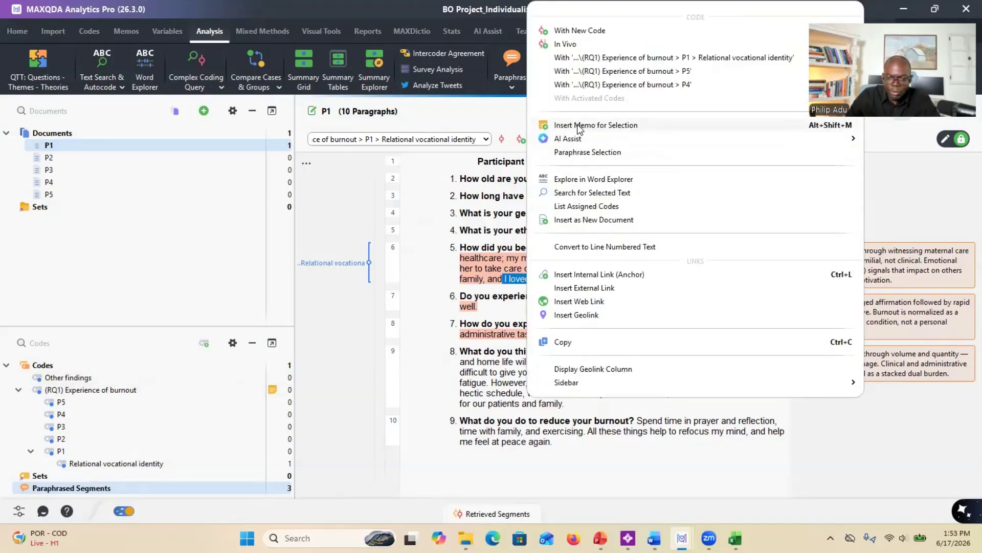
pyautogui.click(577, 33)
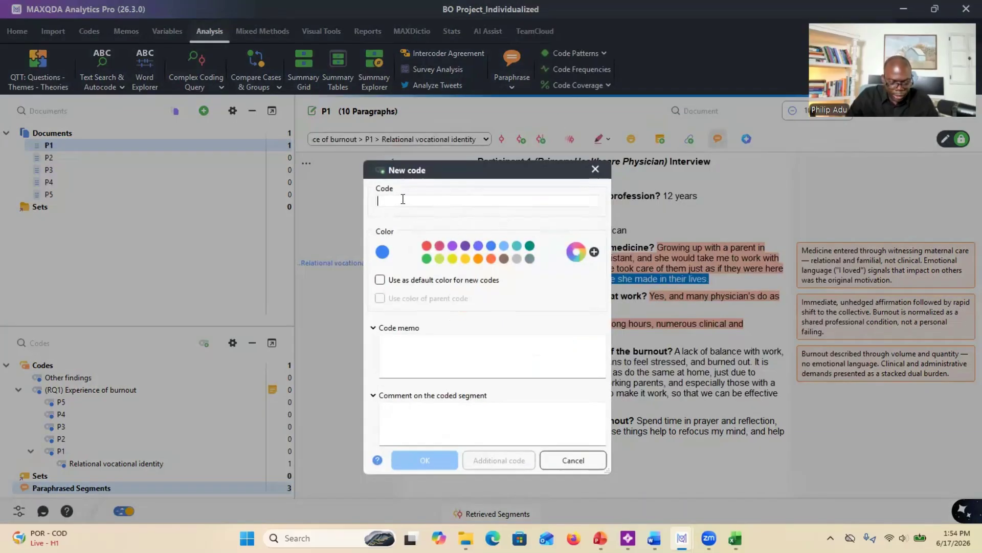
pyautogui.write('Care as inherited calling')
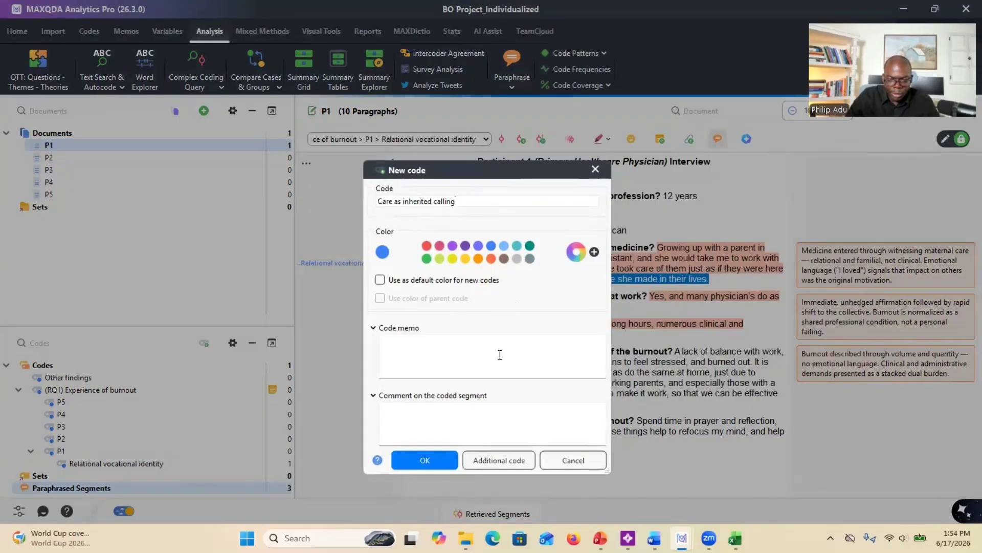
pyautogui.click(430, 353)
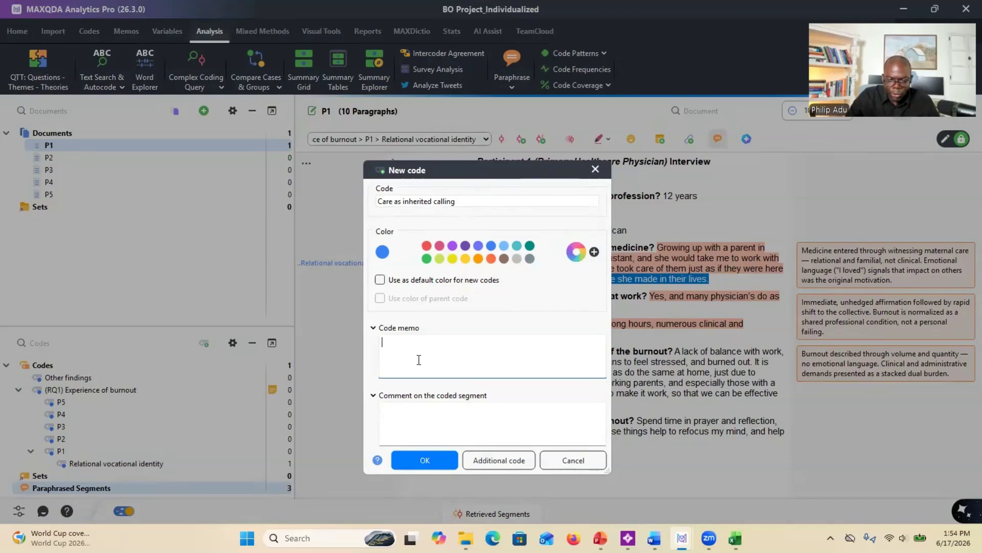
pyautogui.click(421, 460)
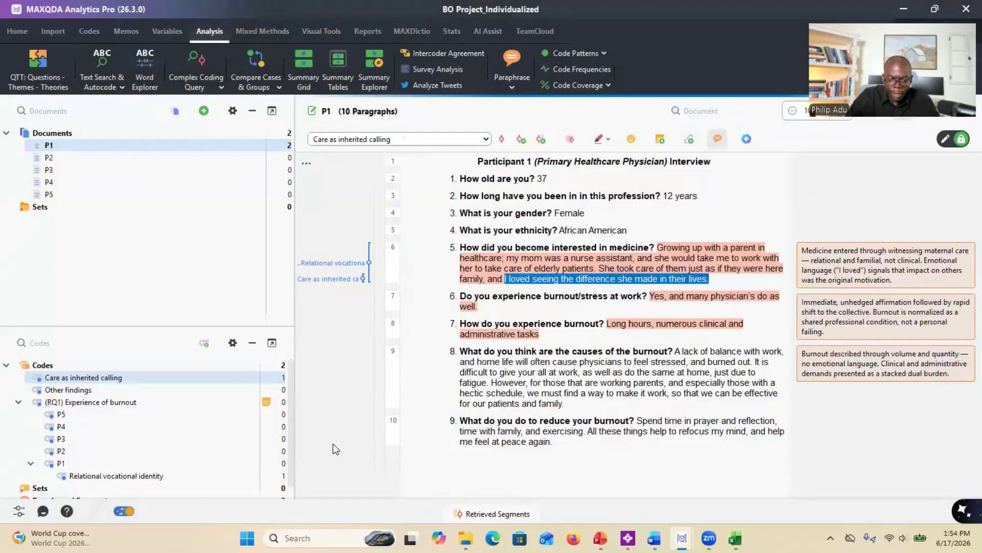
pyautogui.scroll(-1, 183, 456)
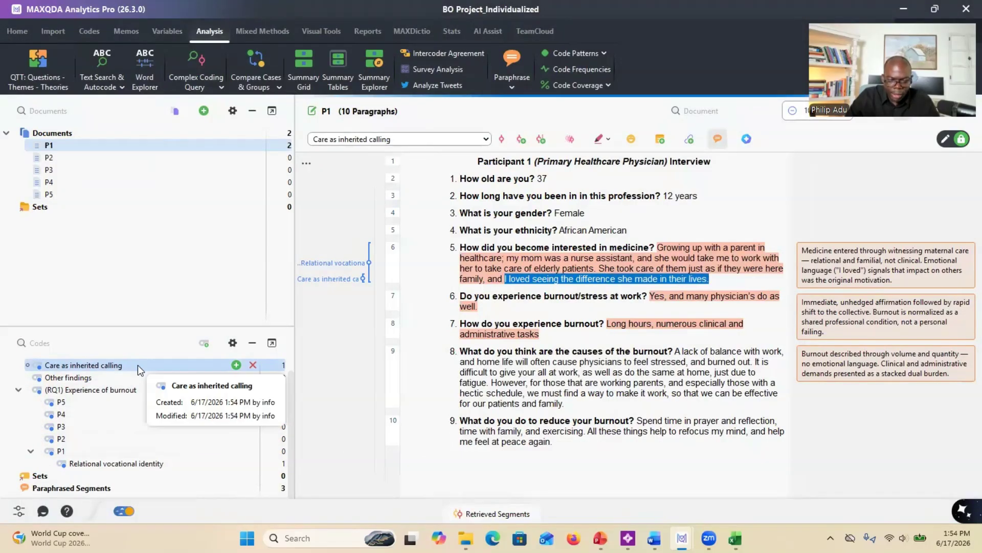
pyautogui.moveTo(129, 367); pyautogui.dragTo(134, 449)
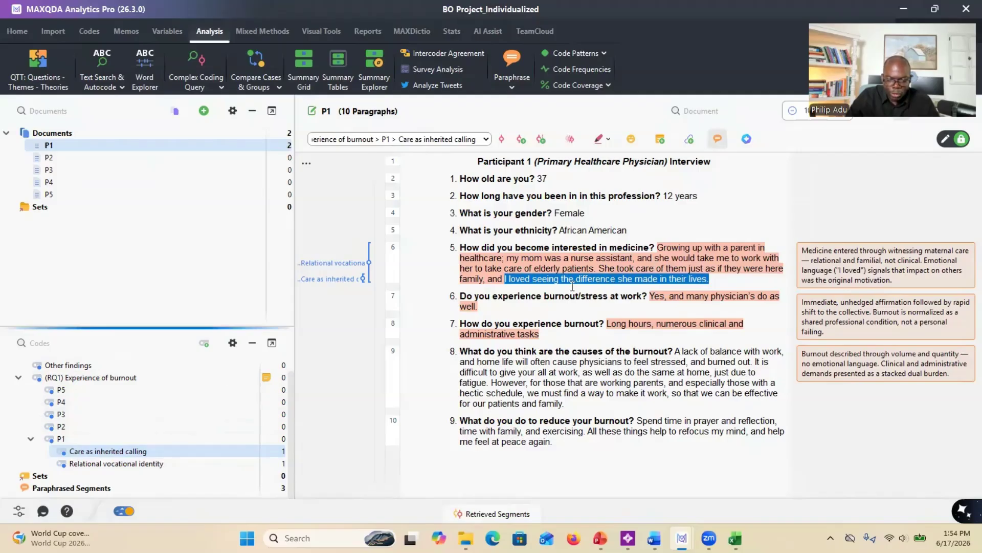
pyautogui.rightClick(526, 279)
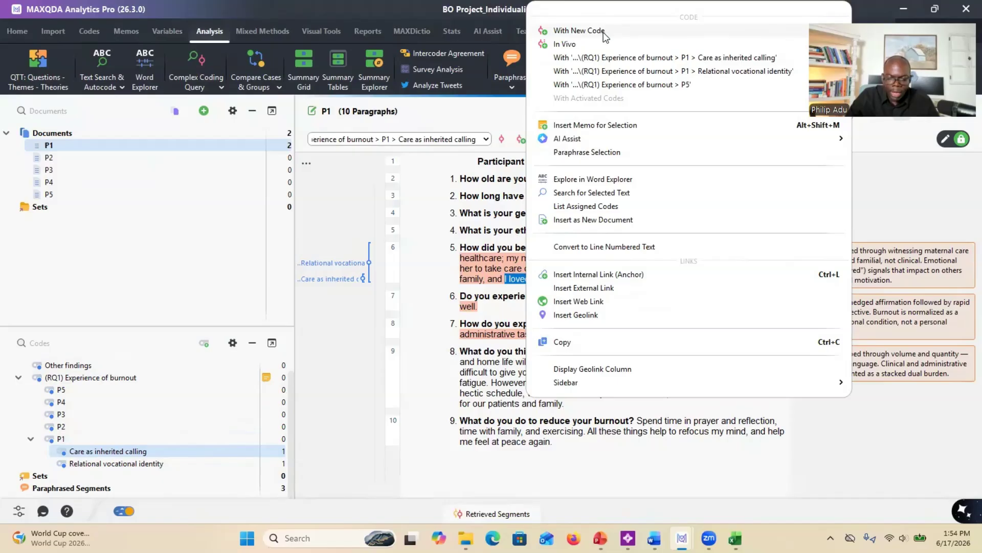
pyautogui.click(578, 31)
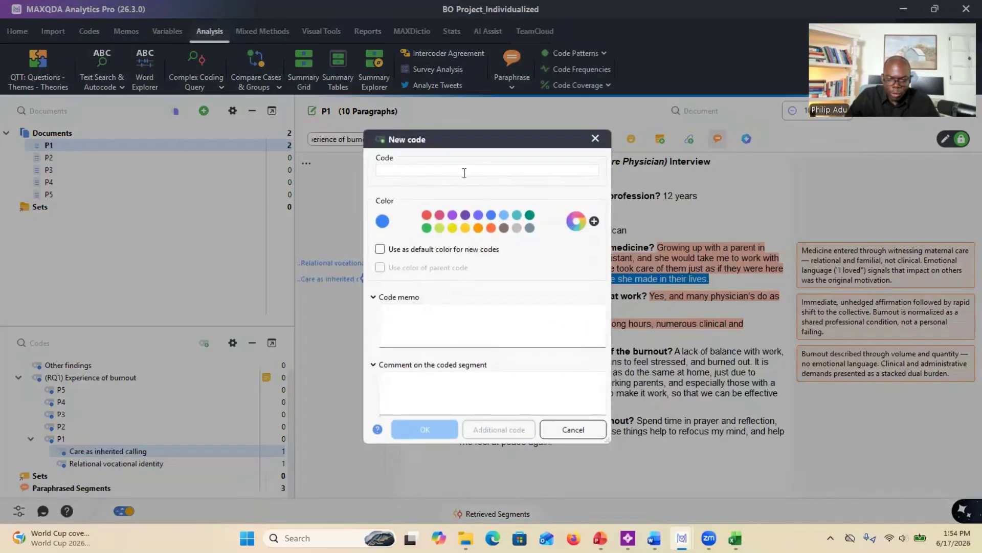
pyautogui.click(595, 138)
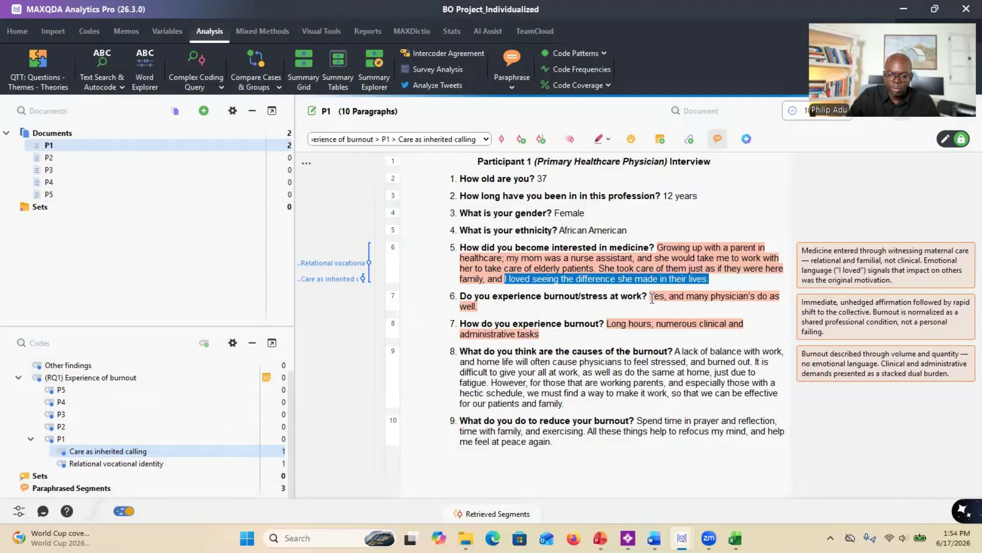
# - Create the subcode "Burnout as collective experience" under P1 and assign it to the answer "Long hours, numerous clinical and administrative tasks."
pyautogui.moveTo(650, 296); pyautogui.dragTo(751, 306)
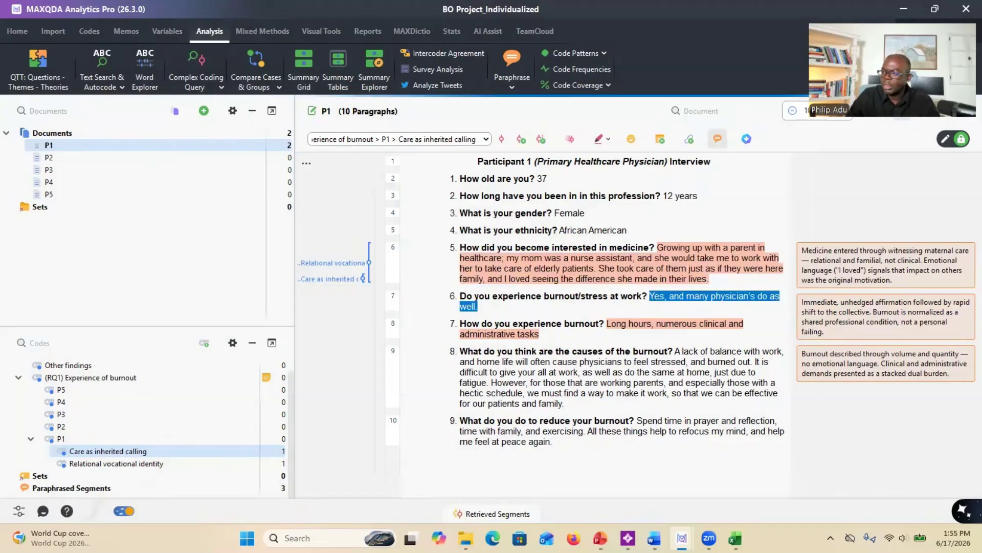
pyautogui.click(236, 439)
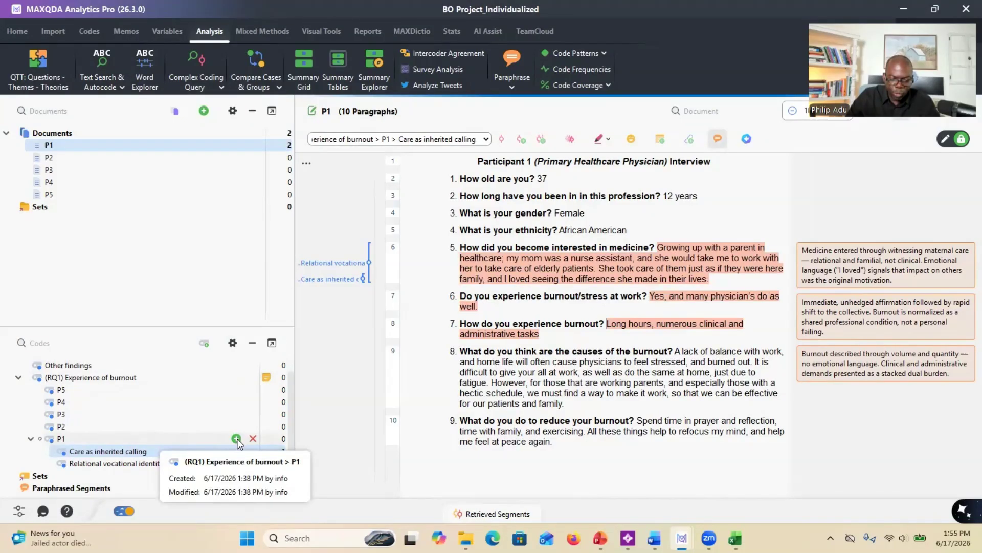
pyautogui.click(237, 438)
pyautogui.write('Burnout as collective experience')
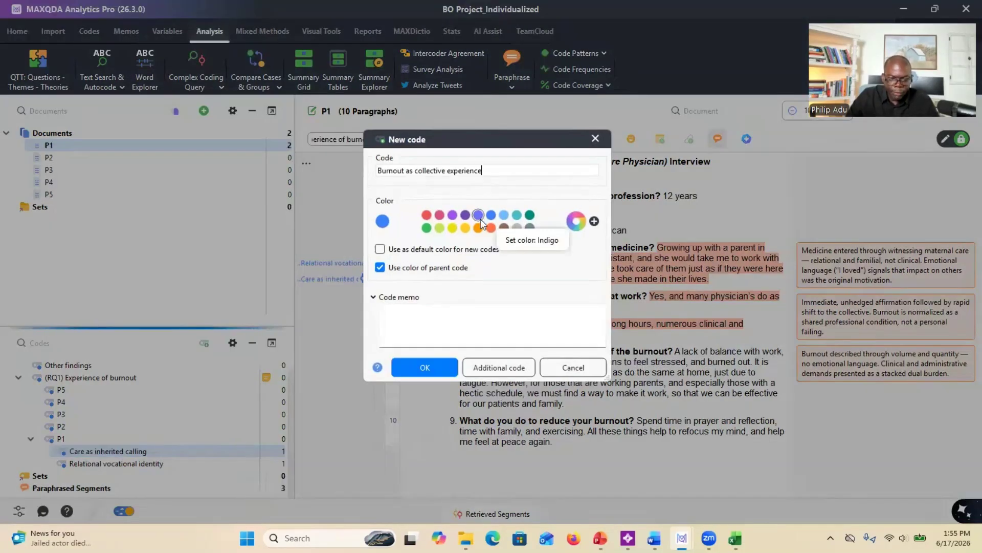
pyautogui.click(409, 362)
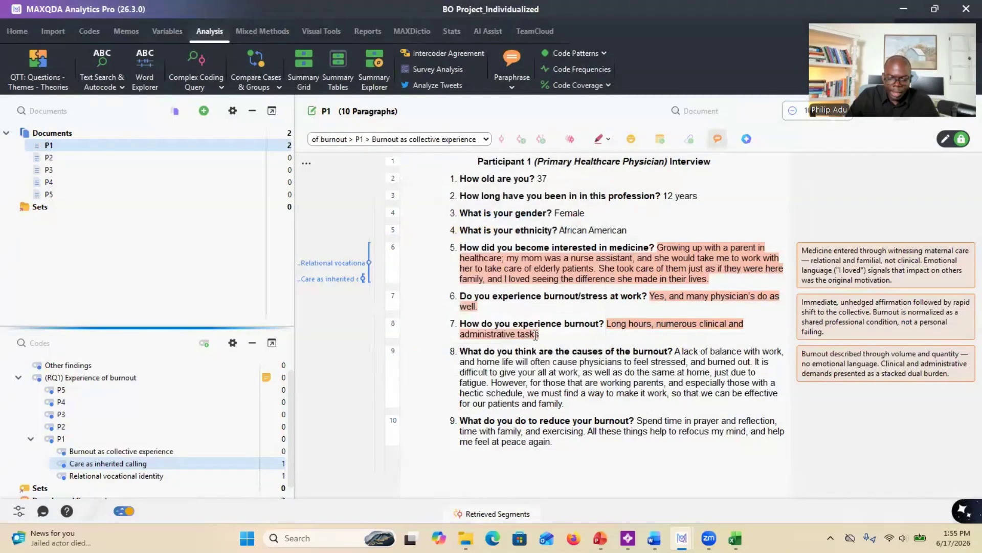
pyautogui.moveTo(608, 323); pyautogui.dragTo(233, 449)
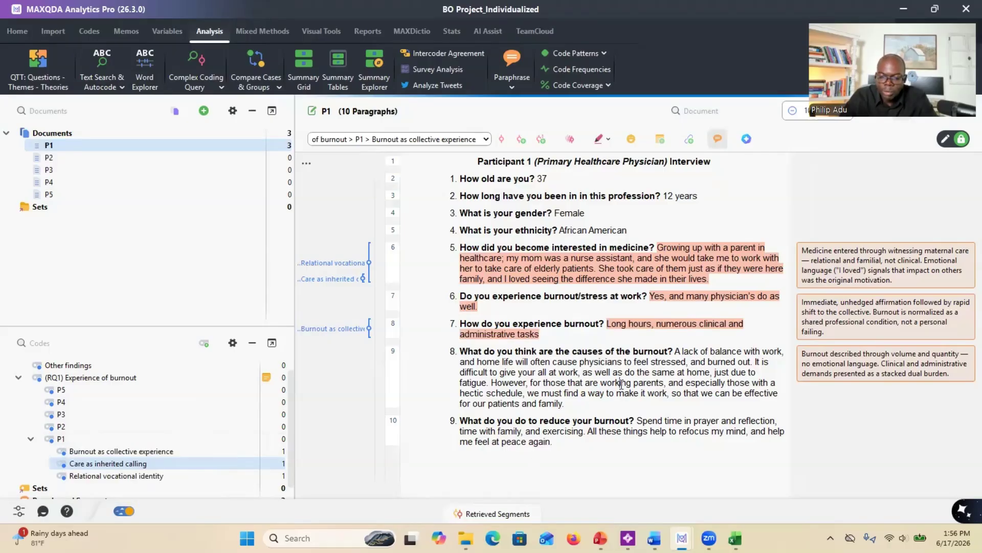
pyautogui.moveTo(675, 352); pyautogui.dragTo(676, 376)
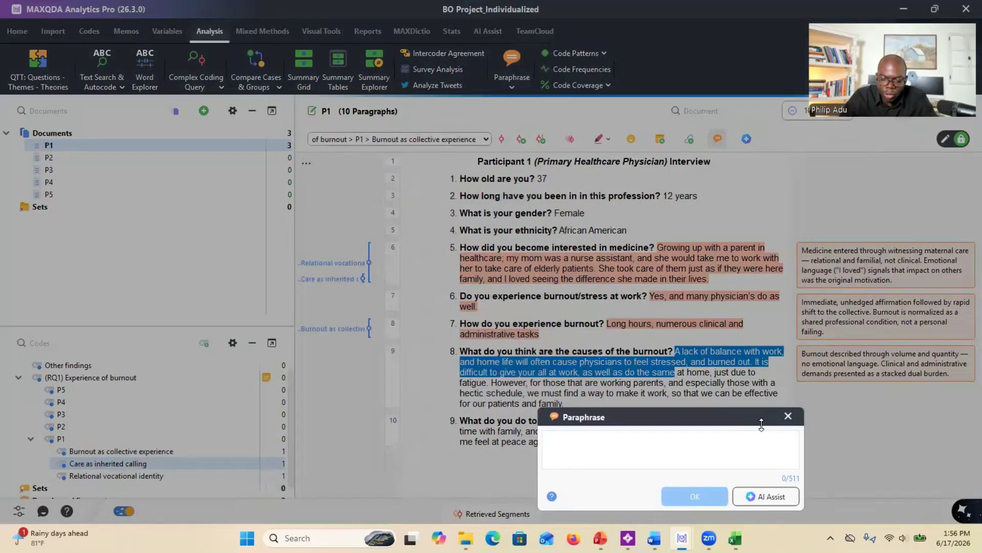
pyautogui.click(790, 415)
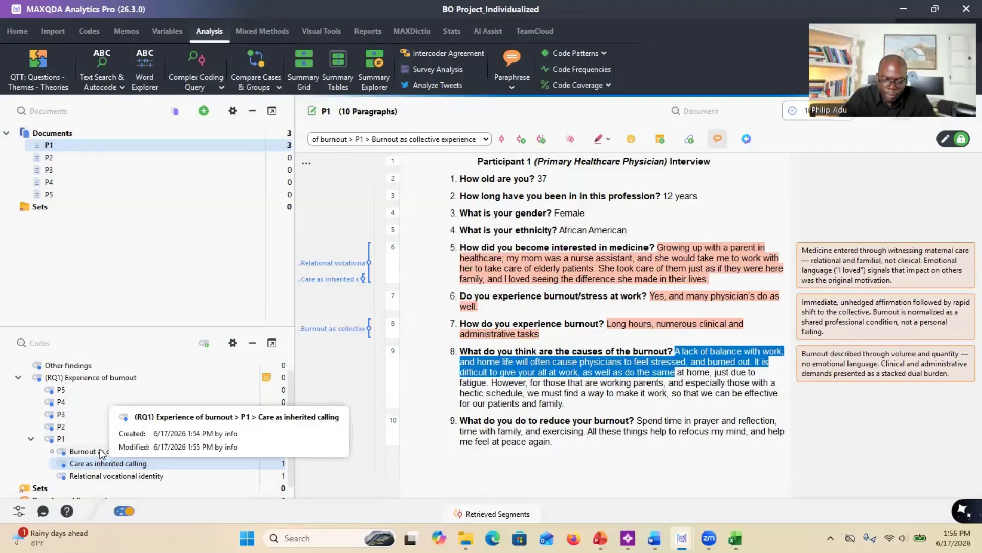
pyautogui.click(905, 493)
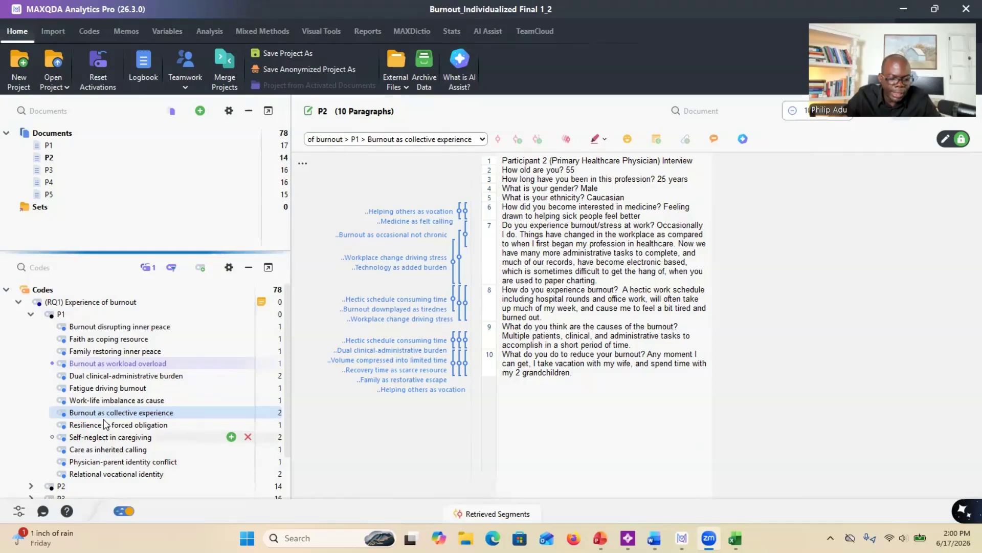
# - Switch to PowerPoint, highlight "Superordinate theme/themes" on the Theme/themes slide to review it, and return to MAXQDA
pyautogui.click(601, 539)
pyautogui.moveTo(308, 334); pyautogui.dragTo(443, 334)
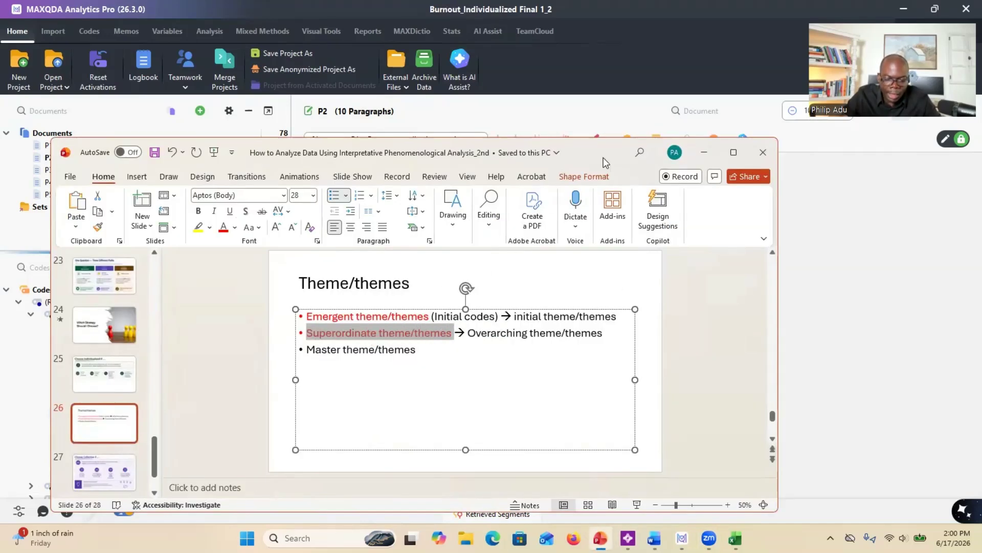
pyautogui.moveTo(604, 159); pyautogui.dragTo(573, 279)
pyautogui.click(674, 272)
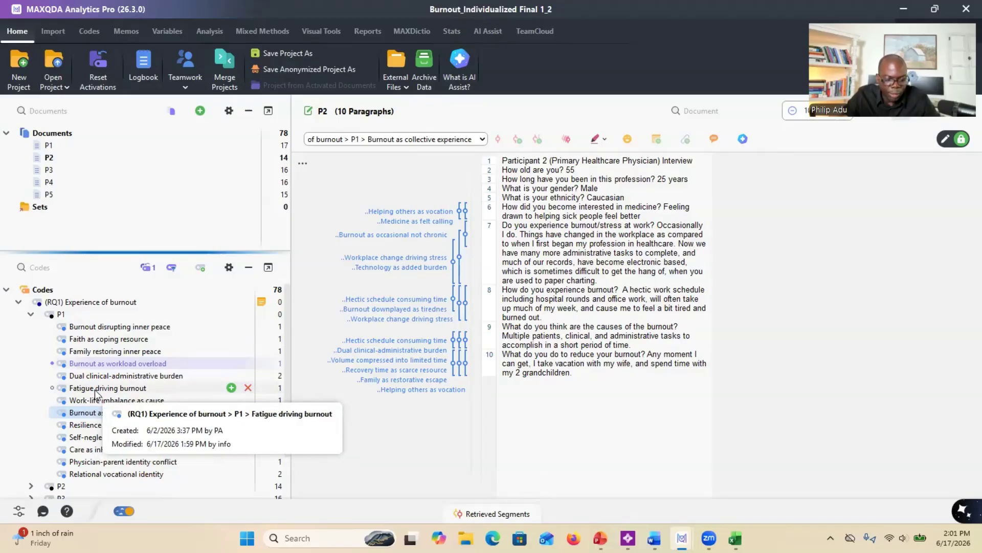
# - Create a placeholder superordinate theme code named "(ST1)" under P1
pyautogui.rightClick(63, 314)
pyautogui.click(63, 315)
pyautogui.click(76, 328)
pyautogui.rightClick(67, 314)
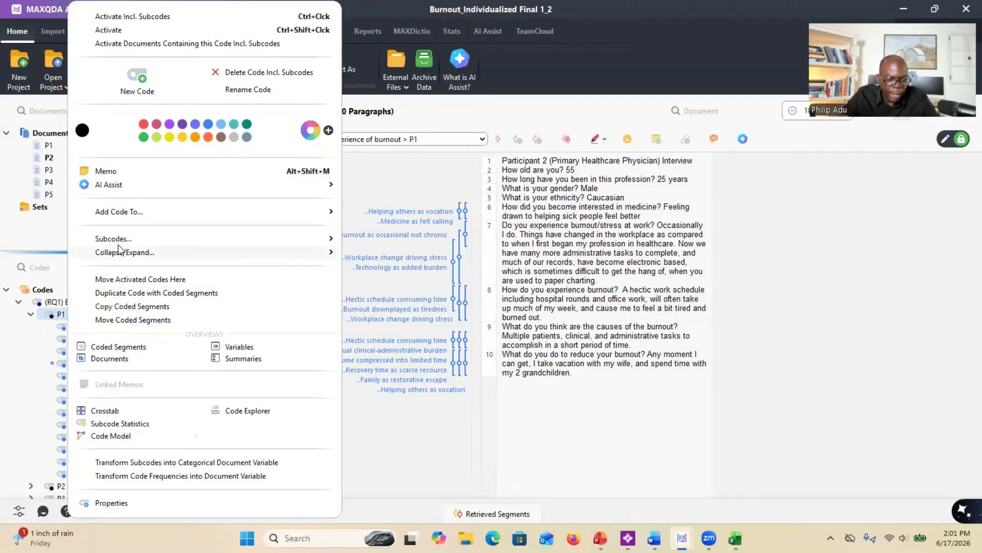
pyautogui.click(138, 91)
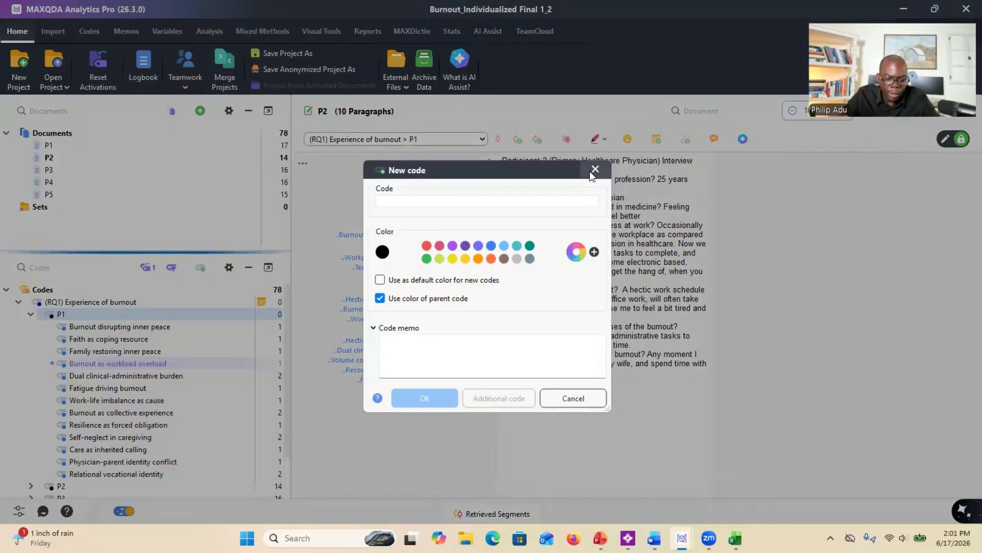
pyautogui.write('(ST')
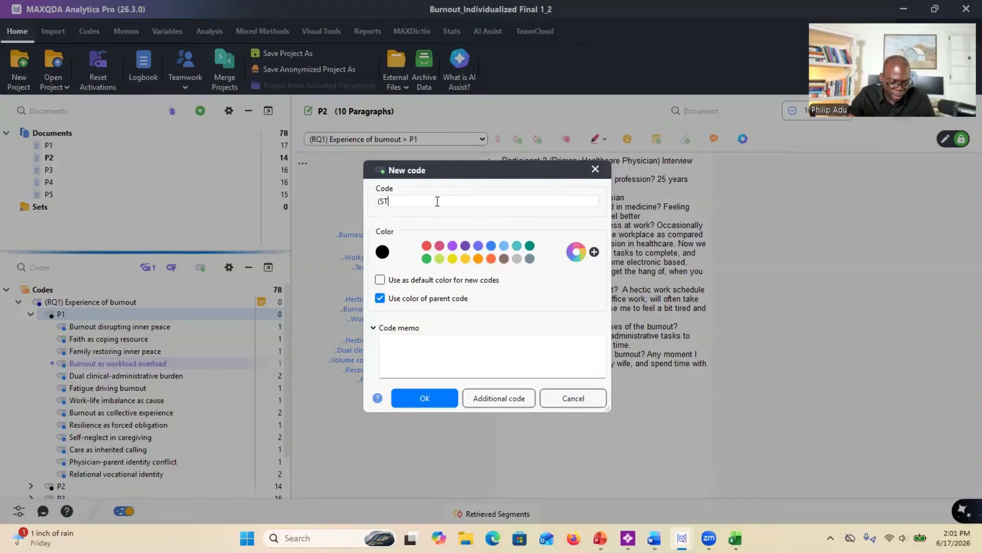
pyautogui.write('1)')
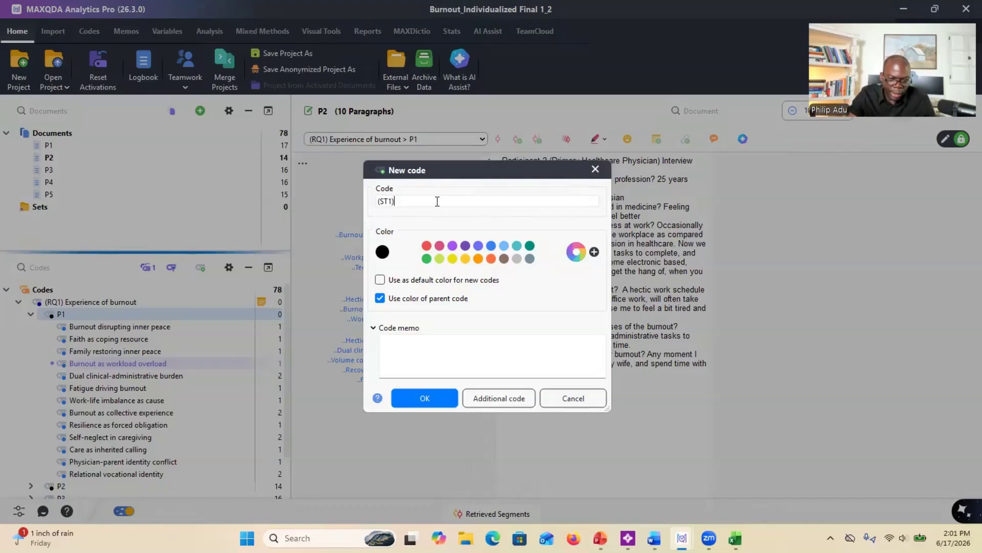
pyautogui.click(413, 395)
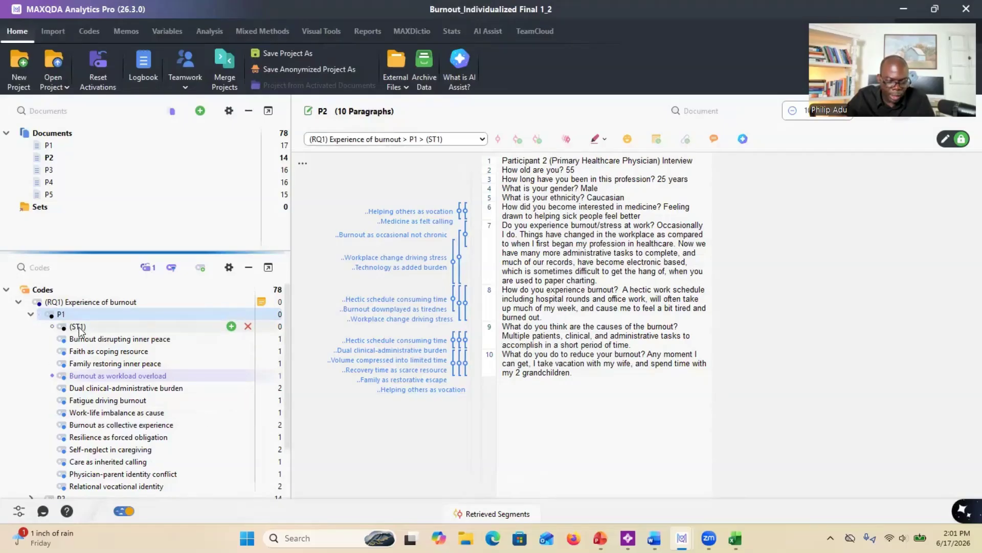
# - Add a second superordinate theme placeholder named "(ST2)" as a subcode of P1
pyautogui.rightClick(180, 314)
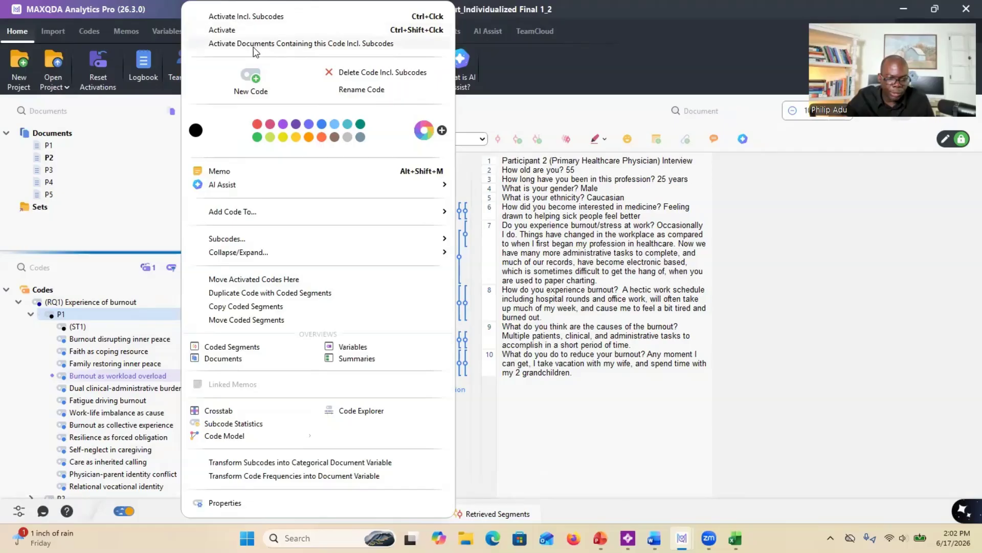
pyautogui.press('Escape')
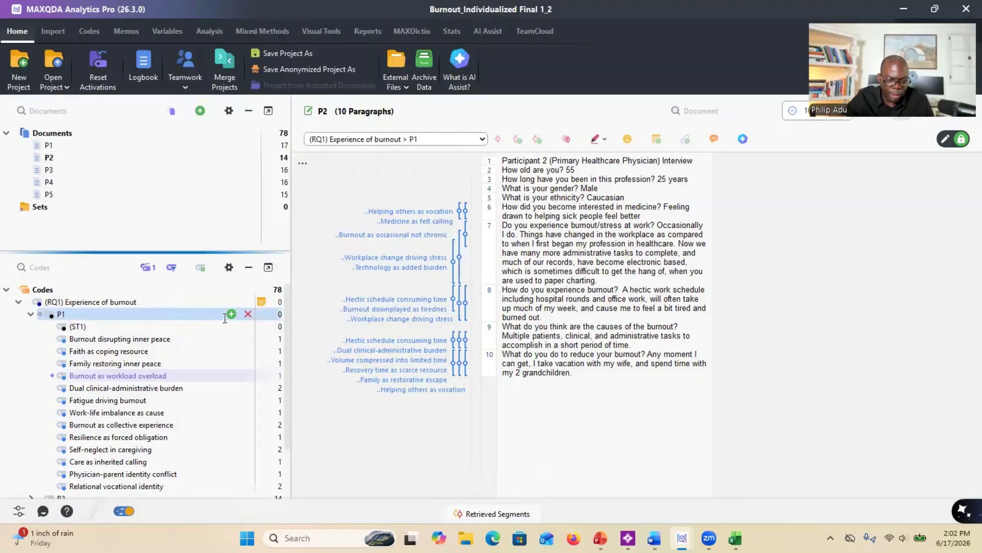
pyautogui.click(186, 339)
pyautogui.click(232, 314)
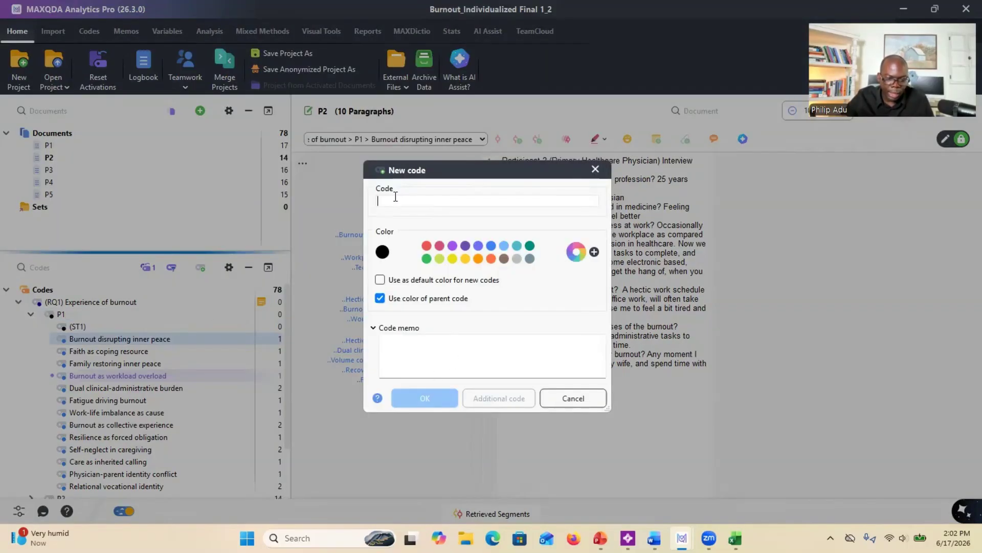
pyautogui.write('(')
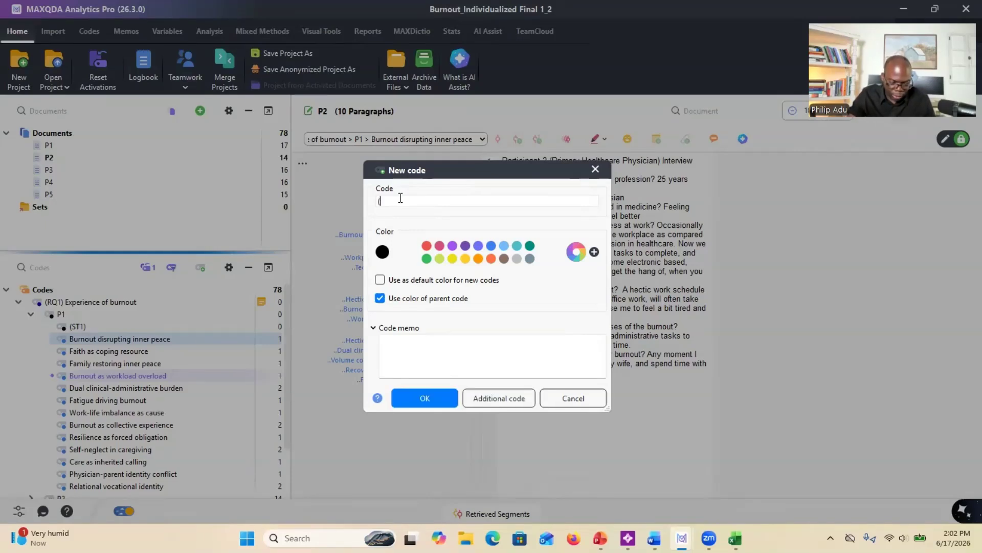
pyautogui.write('ST2)')
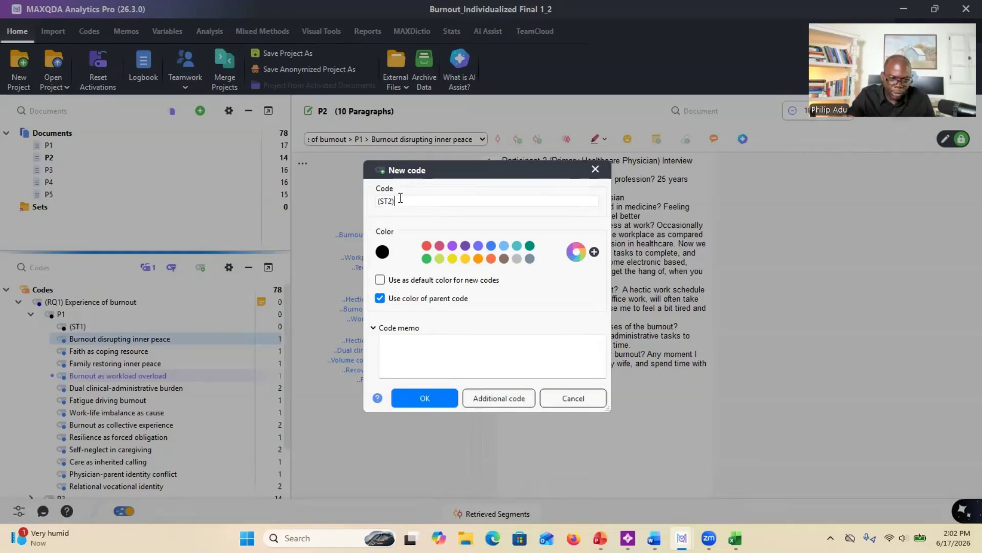
pyautogui.click(398, 398)
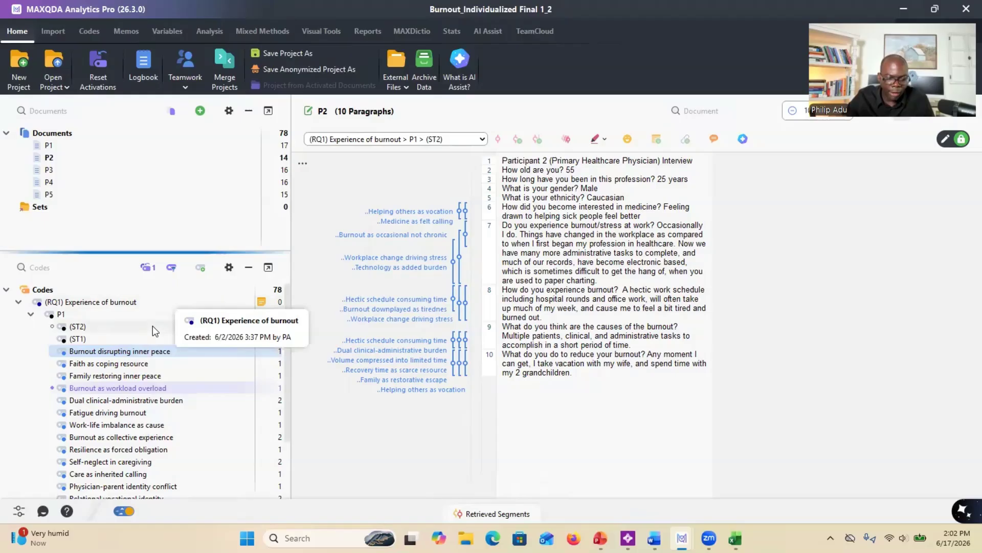
# - Add three more superordinate theme placeholders, "(ST3)", "(ST4)" and "(ST5)", under P1
pyautogui.click(232, 314)
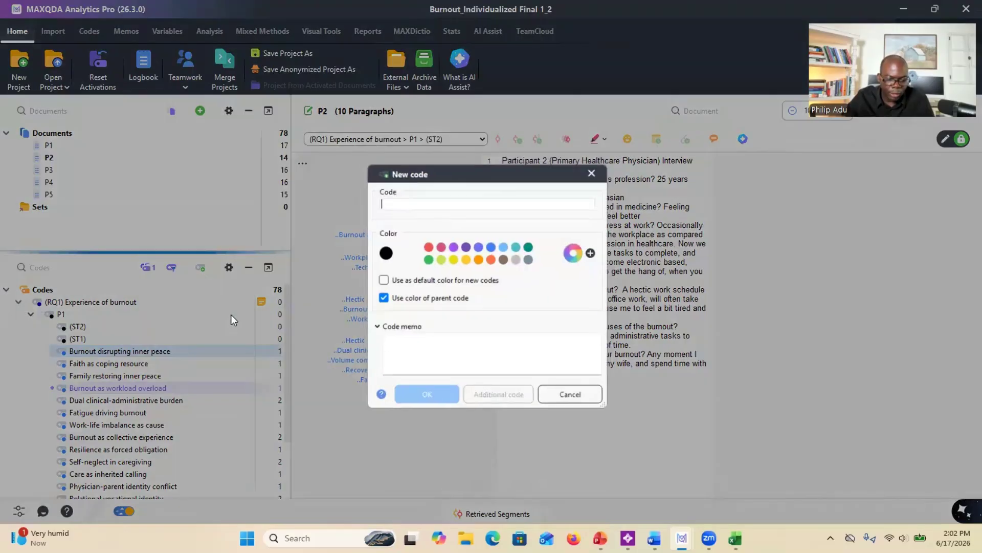
pyautogui.write('(')
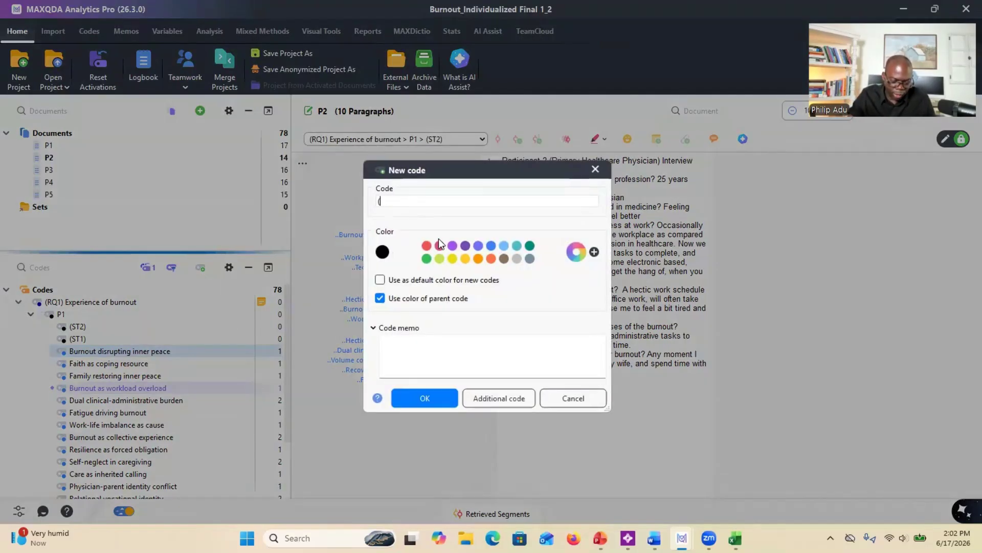
pyautogui.write('ST5')
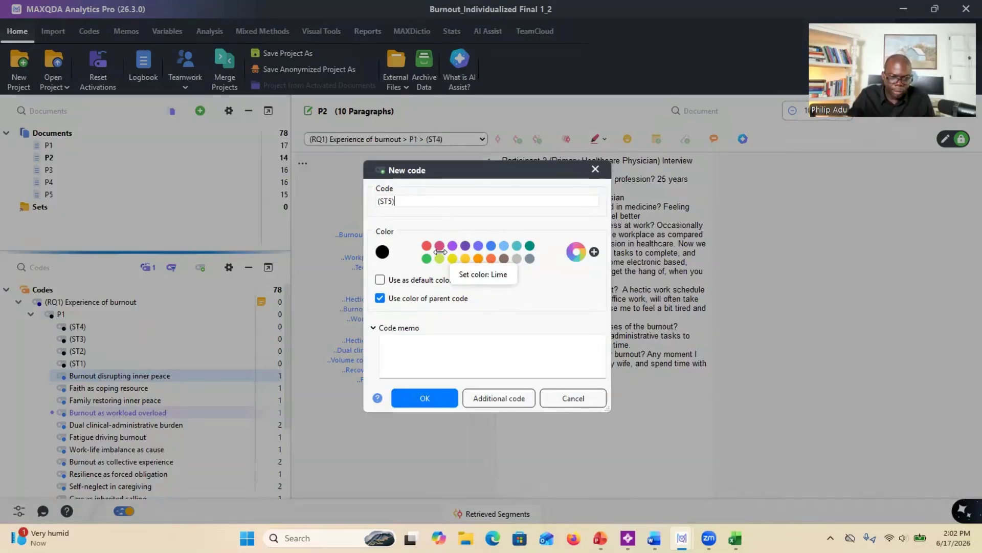
pyautogui.click(428, 397)
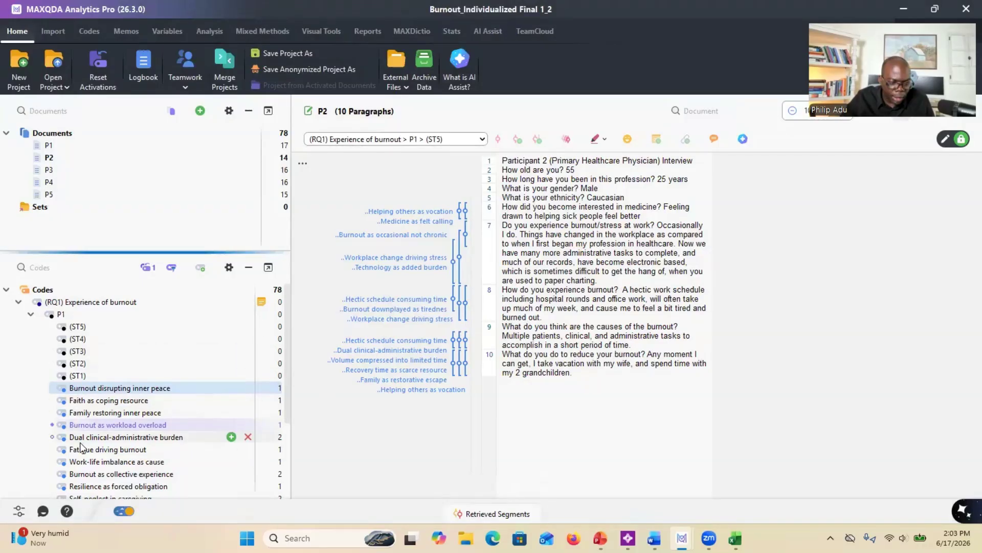
# - Move the P1 codes Care as inherited calling and Physician-parent identity conflict under (ST1)
pyautogui.click(108, 449)
pyautogui.scroll(-1, 110, 451)
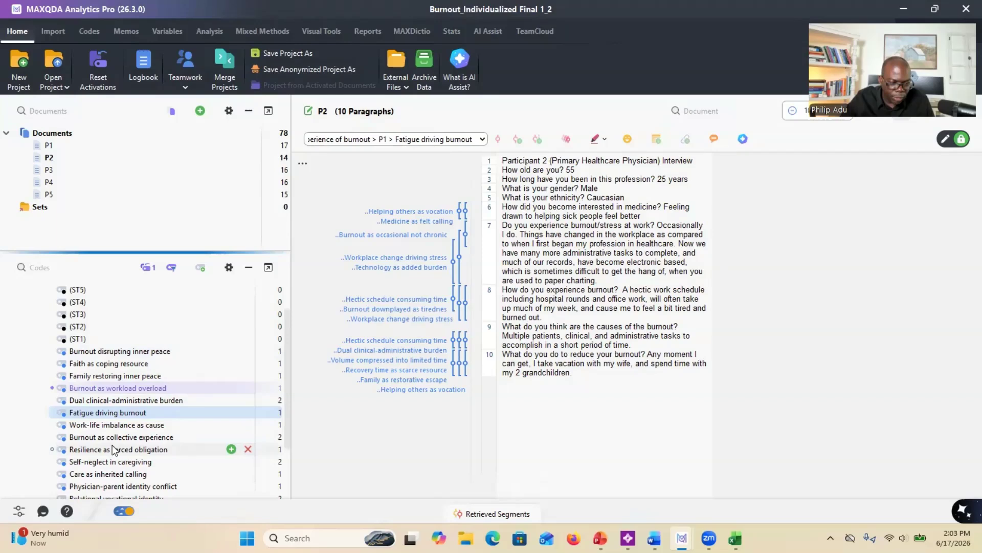
pyautogui.click(95, 475)
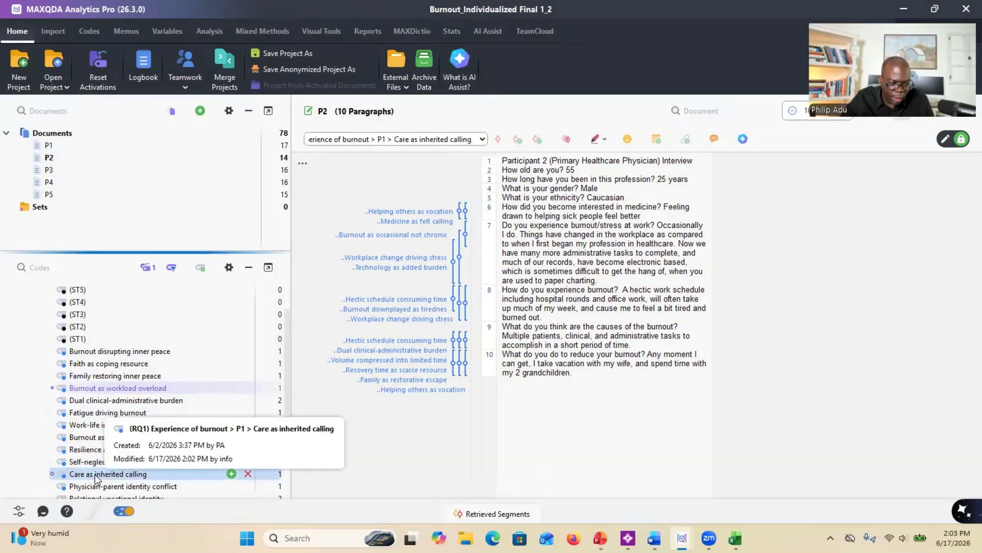
pyautogui.moveTo(98, 467); pyautogui.dragTo(109, 339)
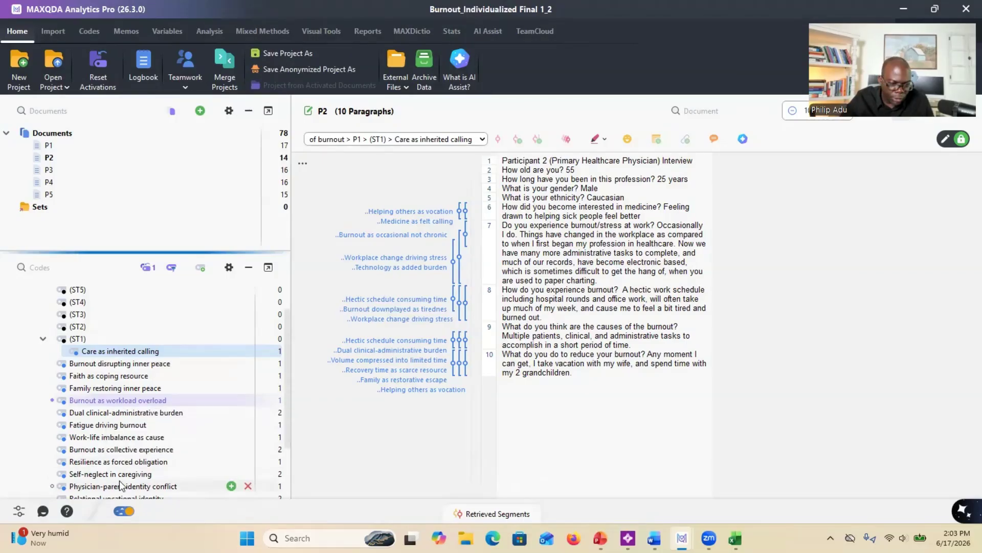
pyautogui.moveTo(112, 488); pyautogui.dragTo(115, 340)
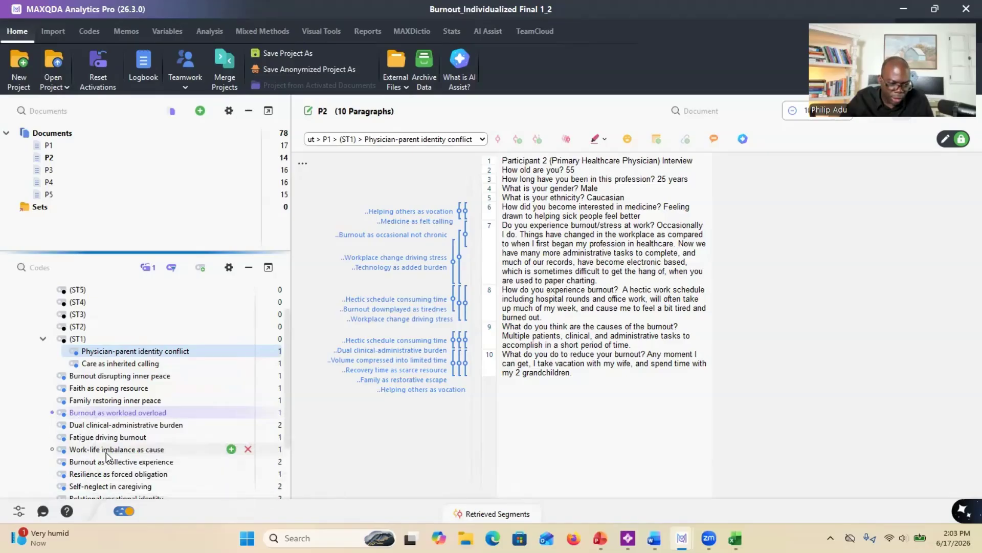
# - Move Self-neglect in caregiving and Relational vocational identity into the (ST1) group
pyautogui.moveTo(127, 498); pyautogui.dragTo(115, 332)
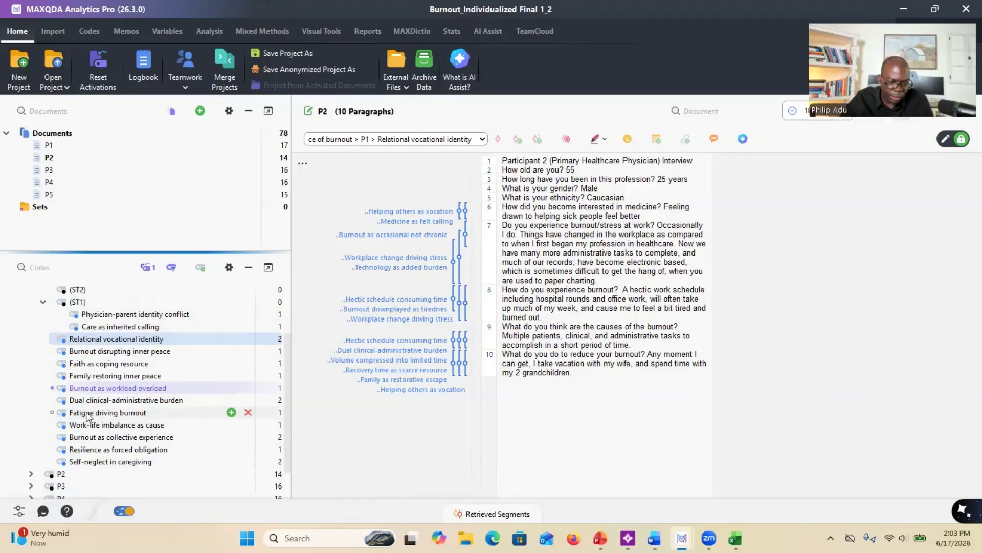
pyautogui.moveTo(87, 462); pyautogui.dragTo(89, 307)
pyautogui.scroll(2, 98, 384)
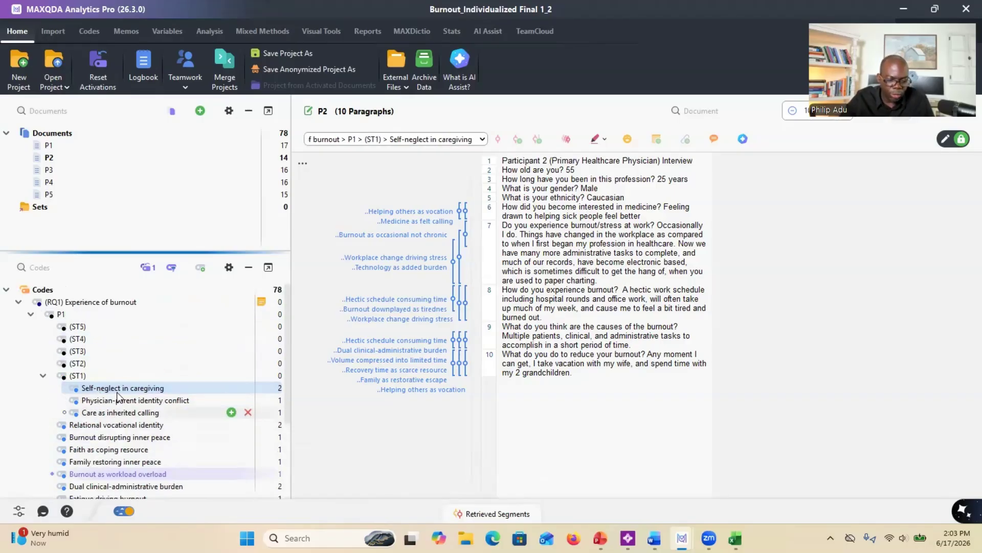
pyautogui.click(94, 427)
pyautogui.moveTo(94, 428); pyautogui.dragTo(105, 379)
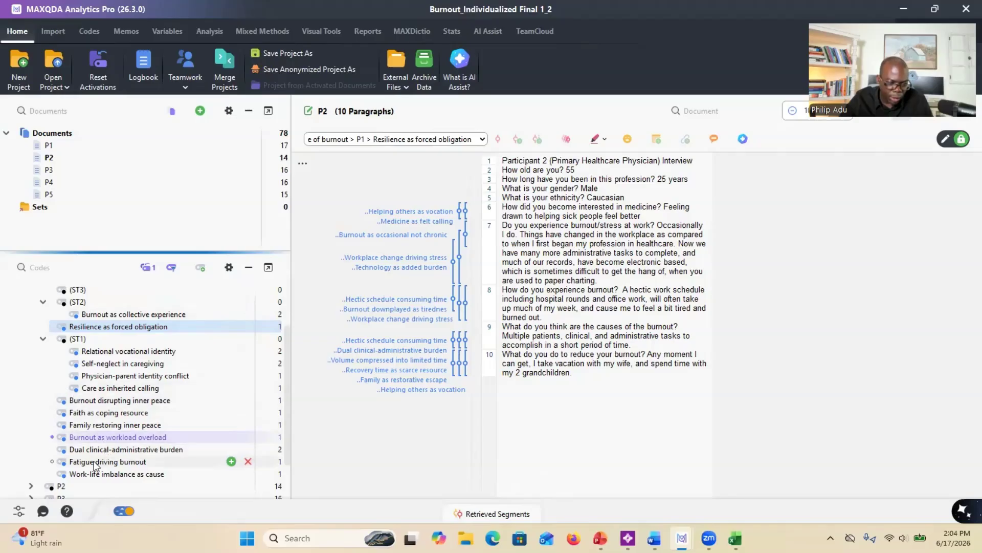
# - Group the workload overload, dual burden, fatigue and work-life imbalance codes under (ST3), and the inner peace and faith codes under (ST4)
pyautogui.moveTo(100, 388); pyautogui.dragTo(92, 290)
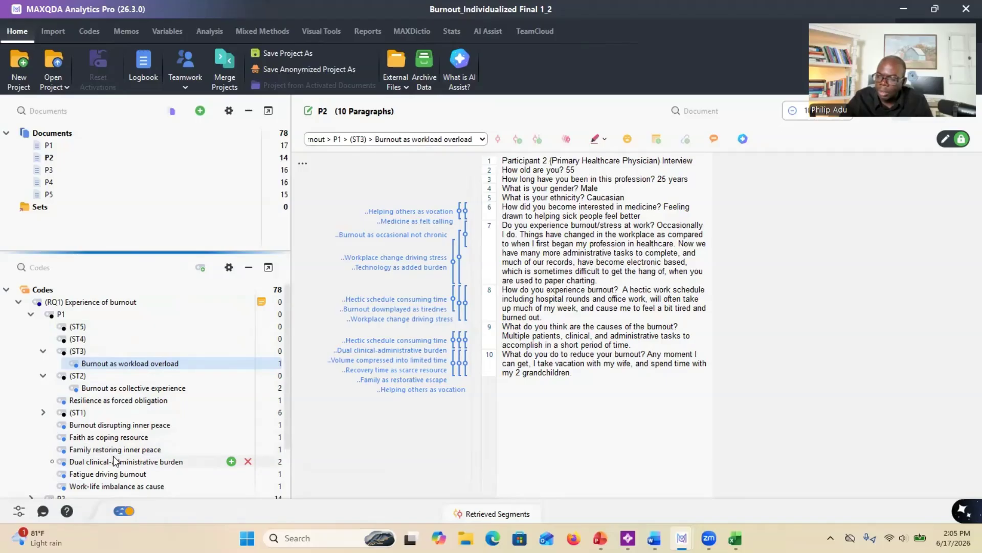
pyautogui.scroll(-1, 75, 420)
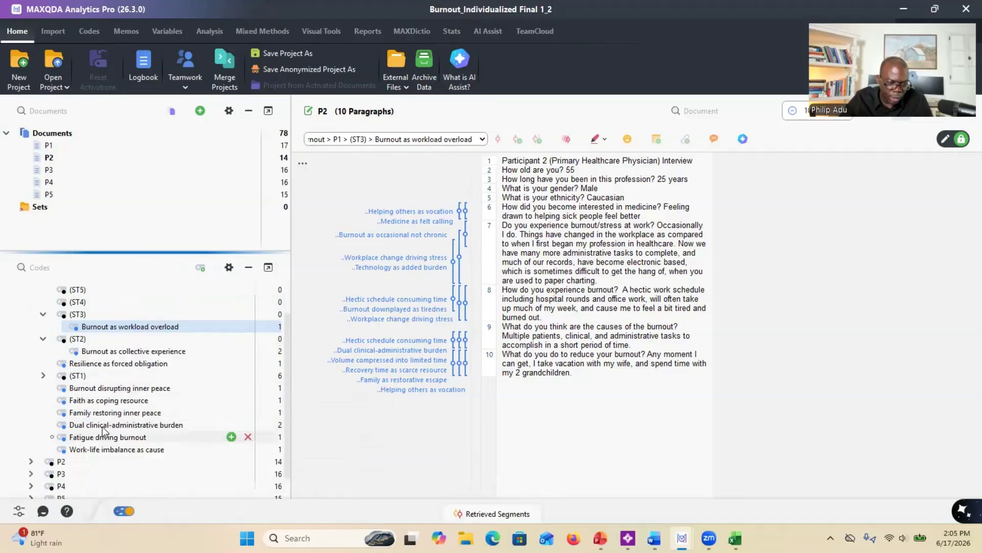
pyautogui.click(99, 426)
pyautogui.moveTo(100, 425); pyautogui.dragTo(137, 313)
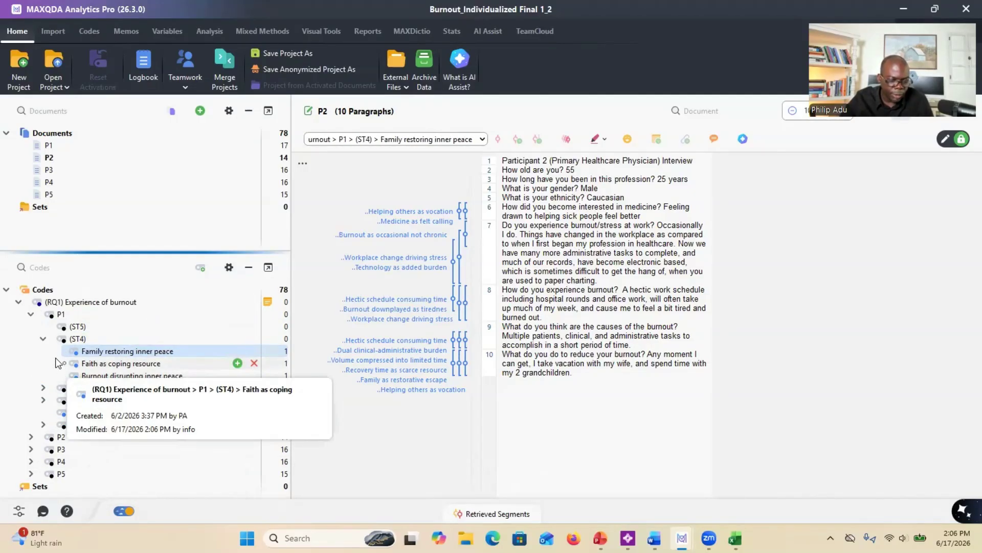
# - Collapse (ST4) and delete the unused placeholder code (ST5) from P1
pyautogui.click(43, 339)
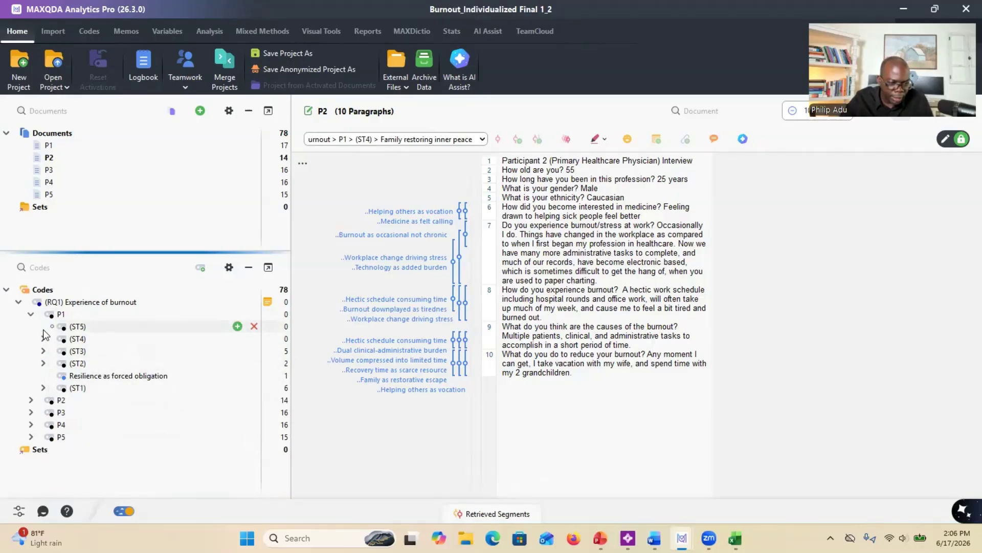
pyautogui.click(88, 331)
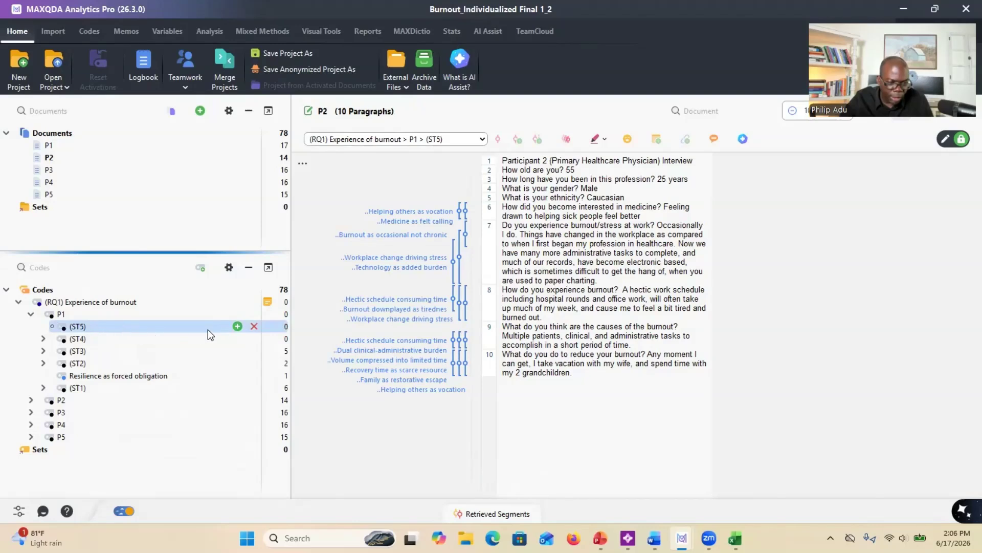
pyautogui.click(253, 326)
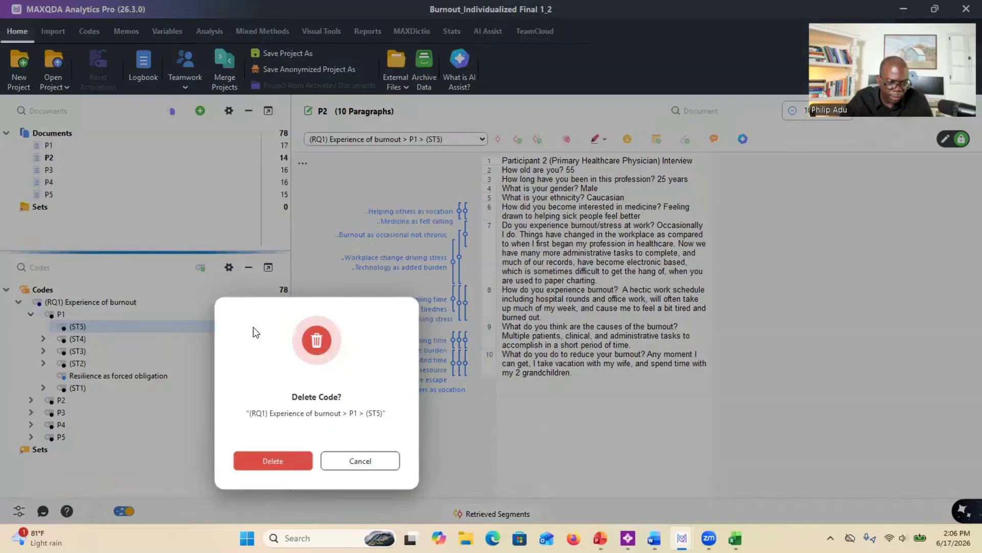
pyautogui.click(263, 460)
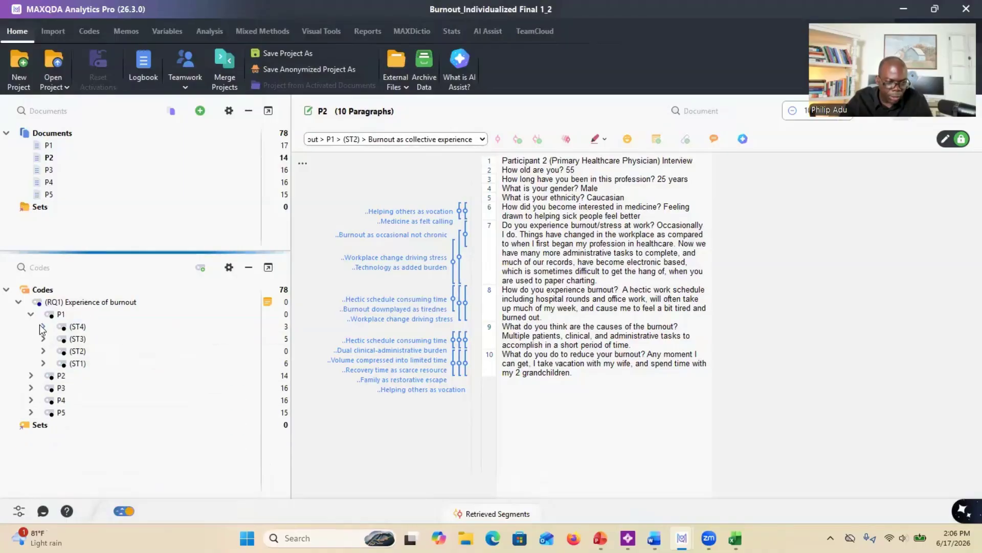
# - Expand (ST4), (ST3) and (ST1) under P1 to review their grouped emergent themes, and select Relational vocational identity
pyautogui.click(43, 326)
pyautogui.click(43, 375)
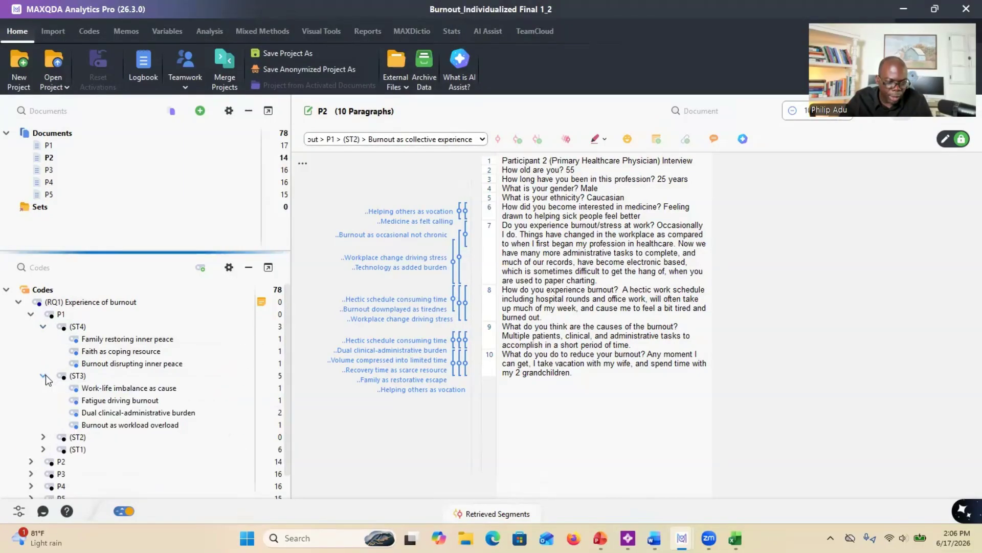
pyautogui.scroll(-1, 67, 414)
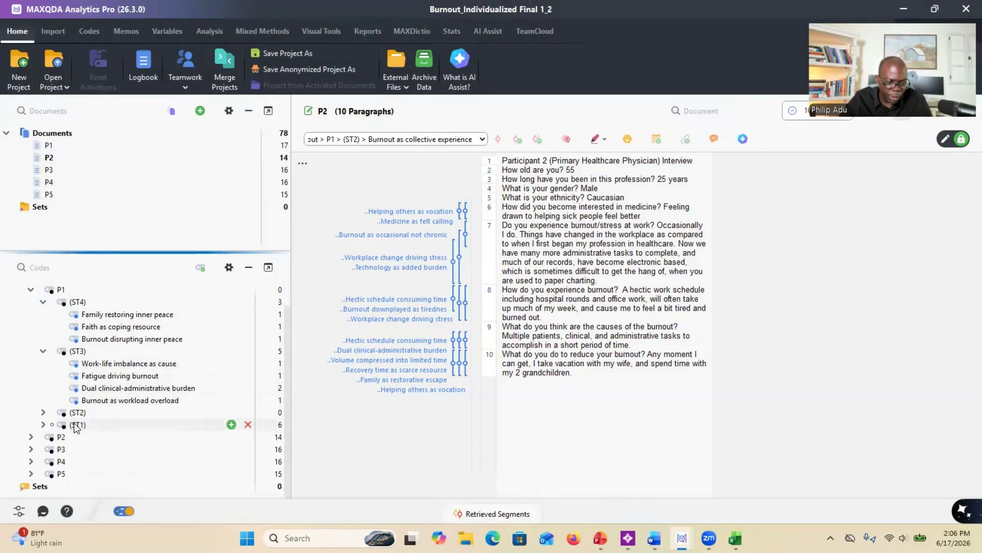
pyautogui.scroll(1, 86, 381)
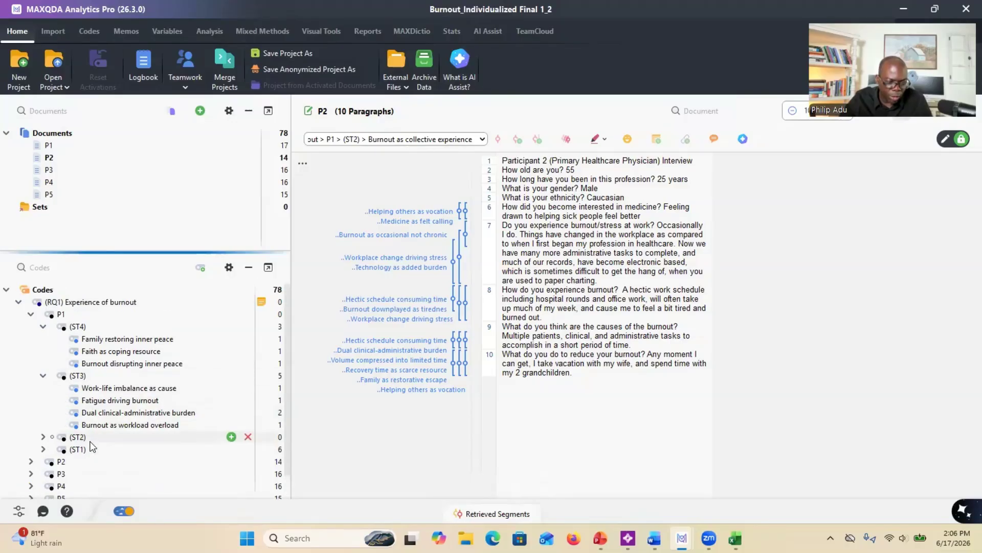
pyautogui.click(43, 449)
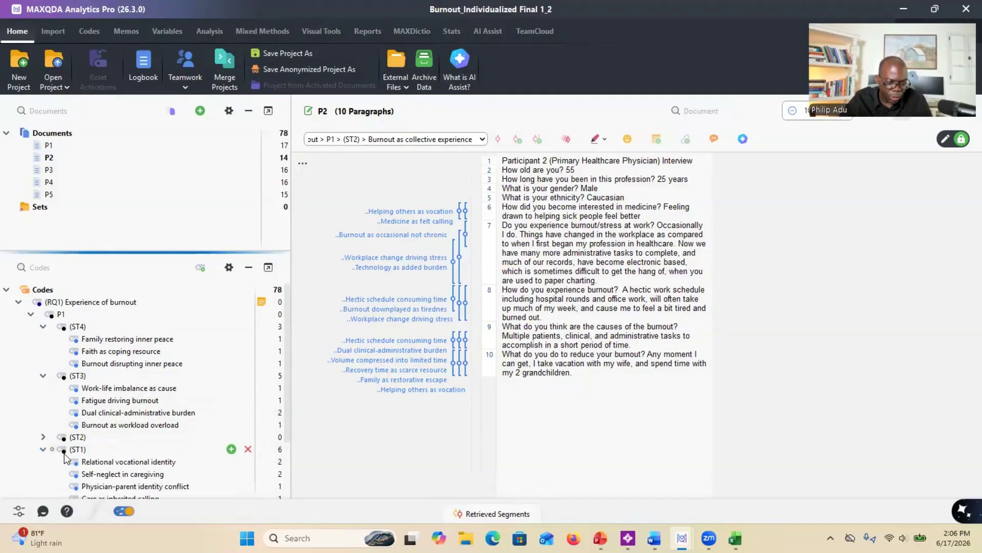
pyautogui.scroll(-1, 109, 440)
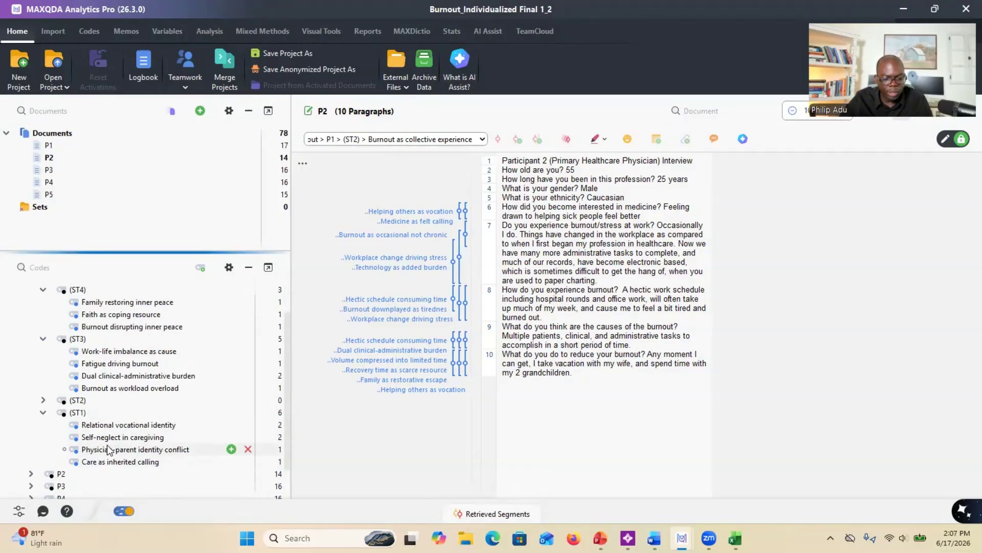
pyautogui.click(97, 428)
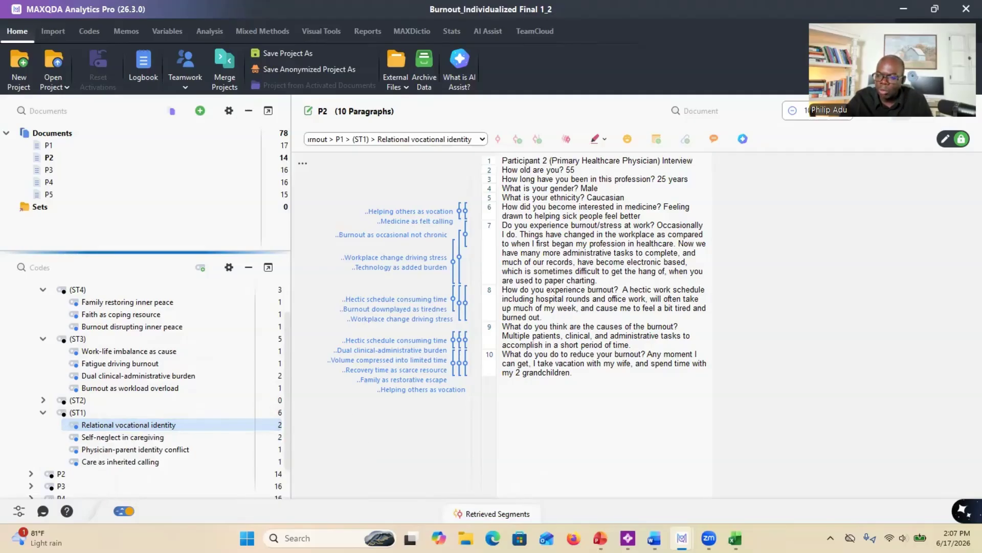
# - Rename the superordinate code (ST1) under P1 as "(ST) Identity caught between competing roles"
pyautogui.rightClick(94, 413)
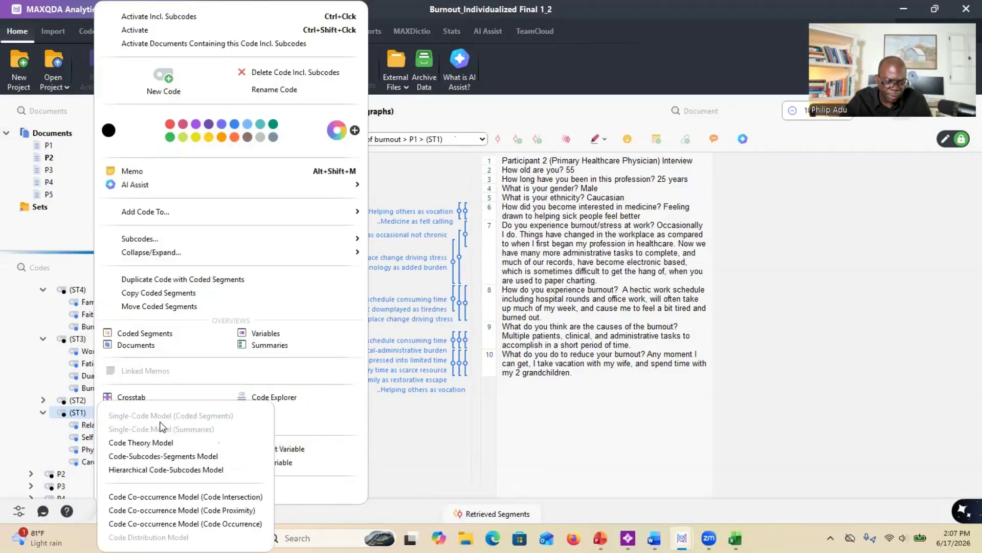
pyautogui.click(139, 489)
pyautogui.moveTo(520, 112); pyautogui.dragTo(396, 114)
pyautogui.write('(ST)  Identity caught between competing roles')
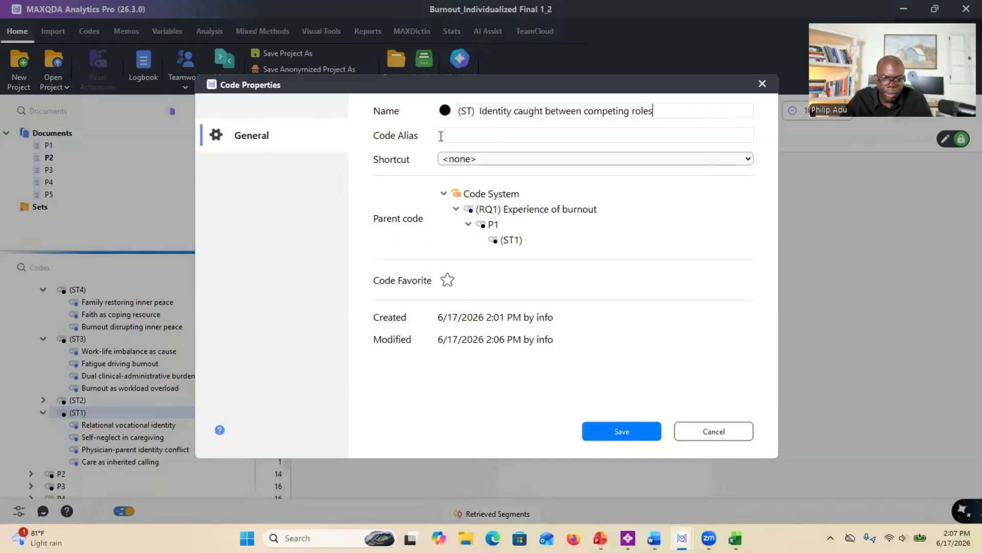
pyautogui.click(473, 112)
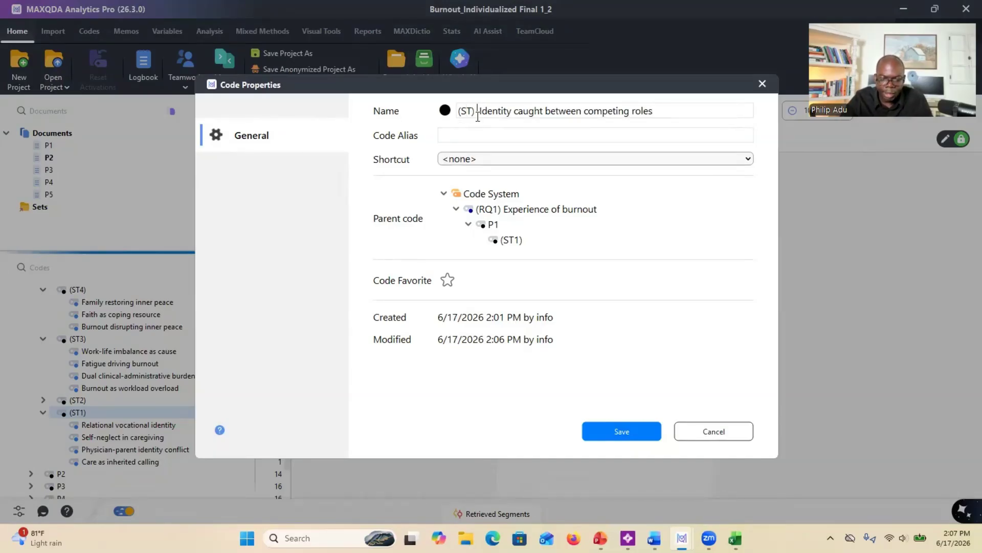
pyautogui.press('BackSpace')
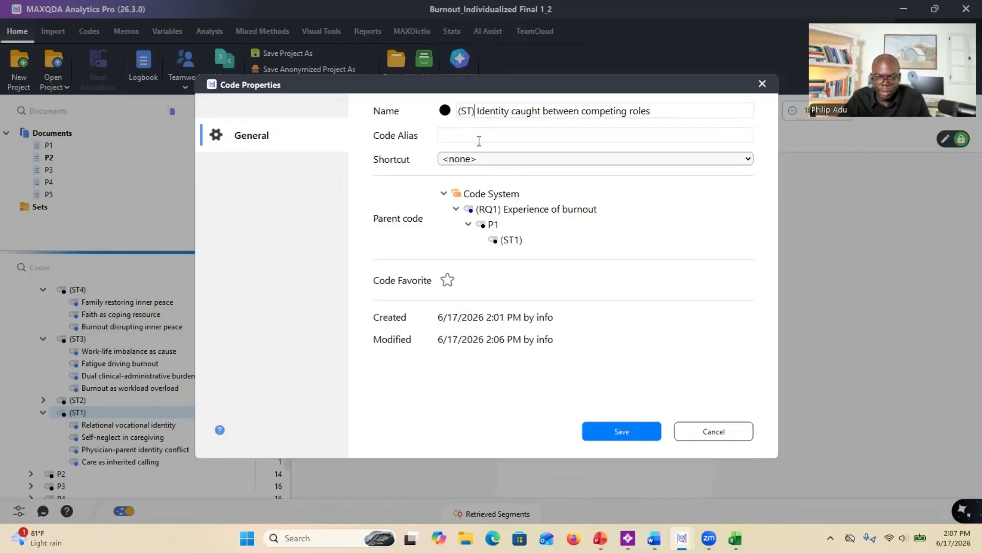
pyautogui.click(604, 430)
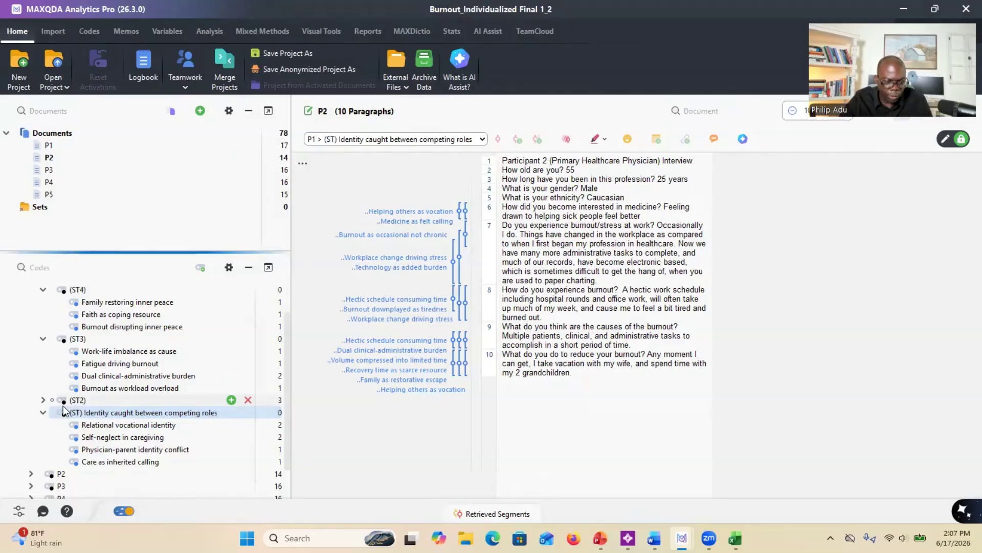
# - Expand (ST2) under P1 and rename it as "(ST) Burnout as shared professional endurance"
pyautogui.click(44, 400)
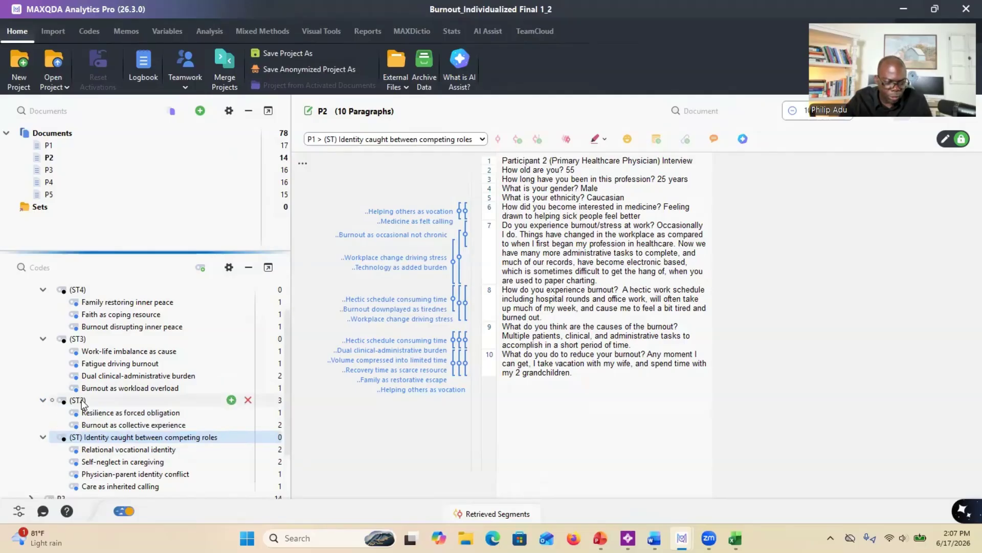
pyautogui.rightClick(79, 400)
pyautogui.moveTo(125, 422)
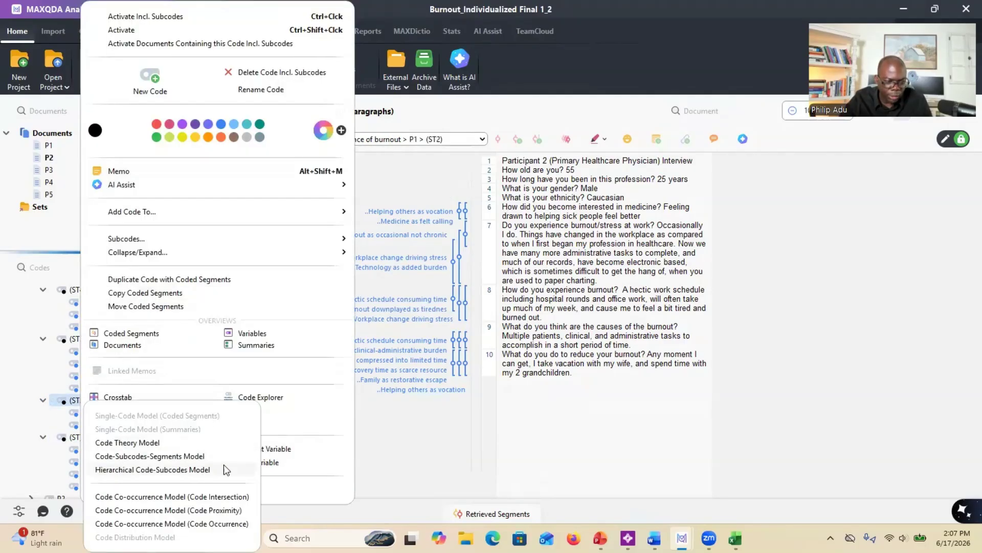
pyautogui.click(314, 490)
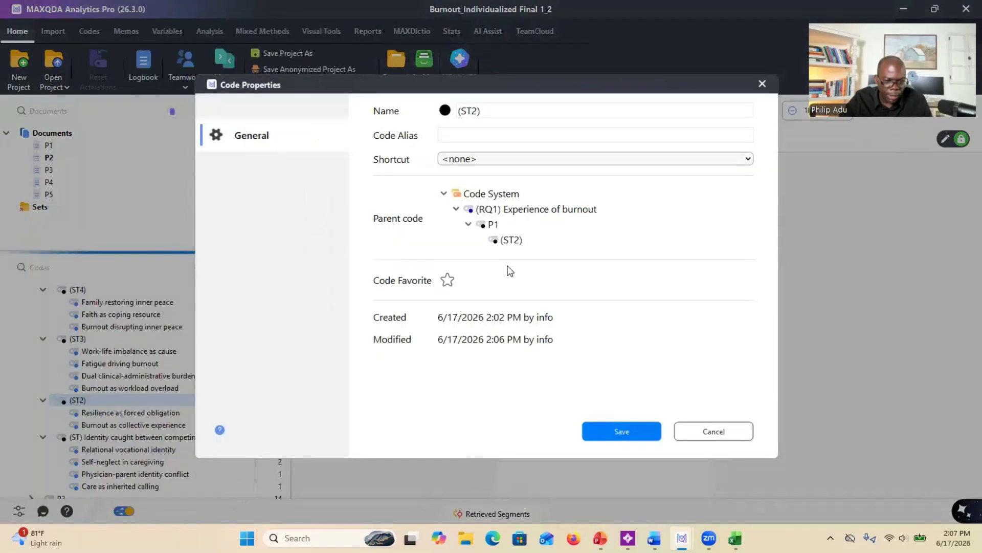
pyautogui.moveTo(522, 113); pyautogui.dragTo(401, 105)
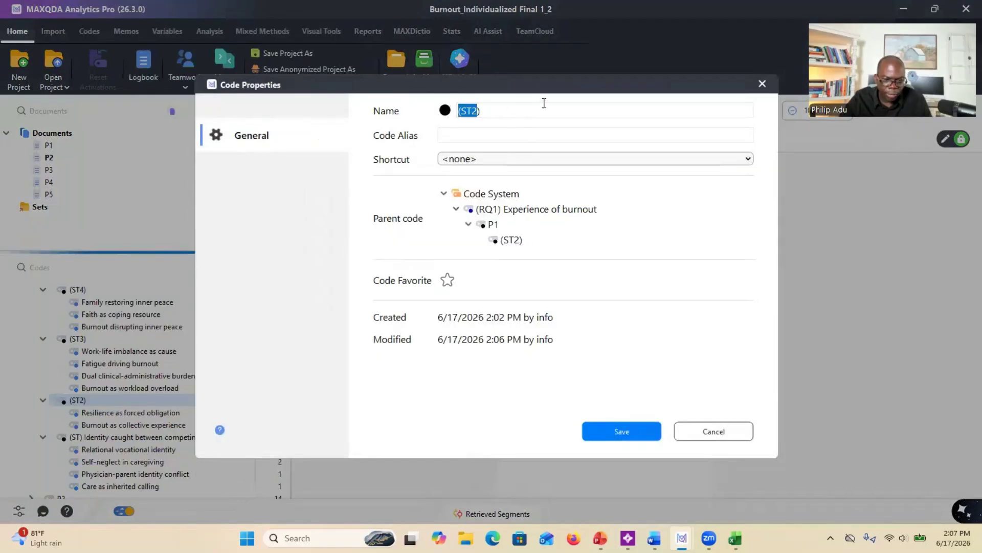
pyautogui.write('(ST) Burnout as shared professional endurance')
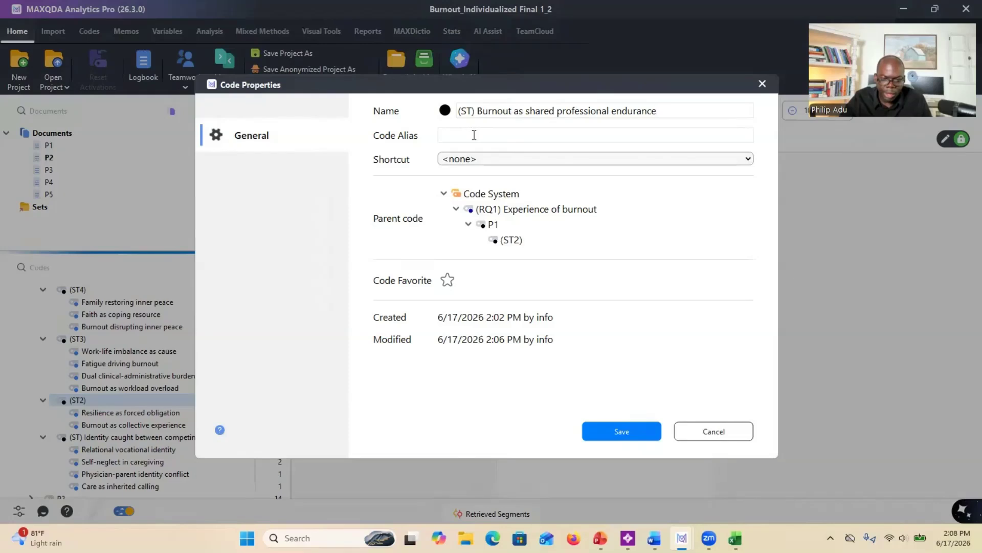
pyautogui.click(613, 430)
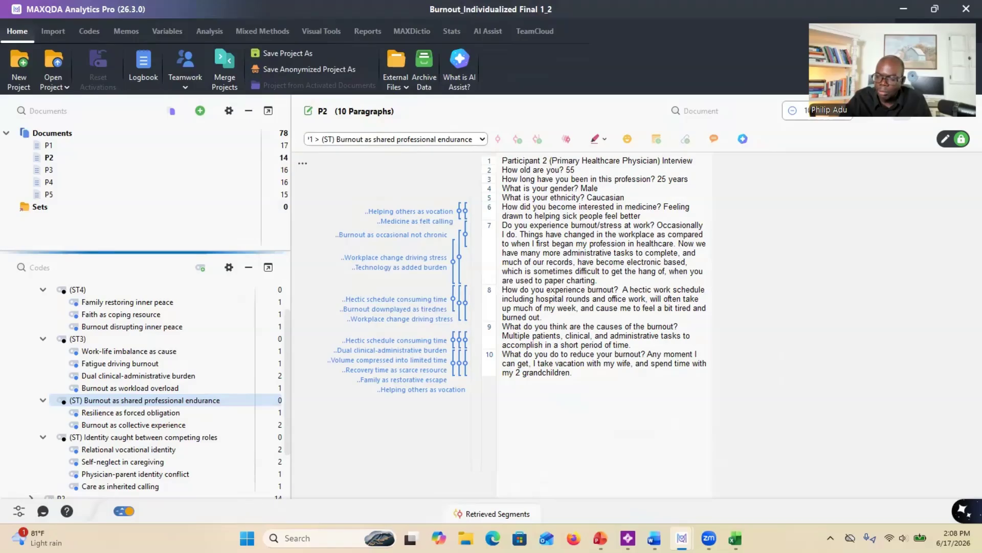
# - Collapse (ST3) under P1 and rename it as "(ST) Burnout as structural overload"
pyautogui.click(43, 339)
pyautogui.rightClick(80, 339)
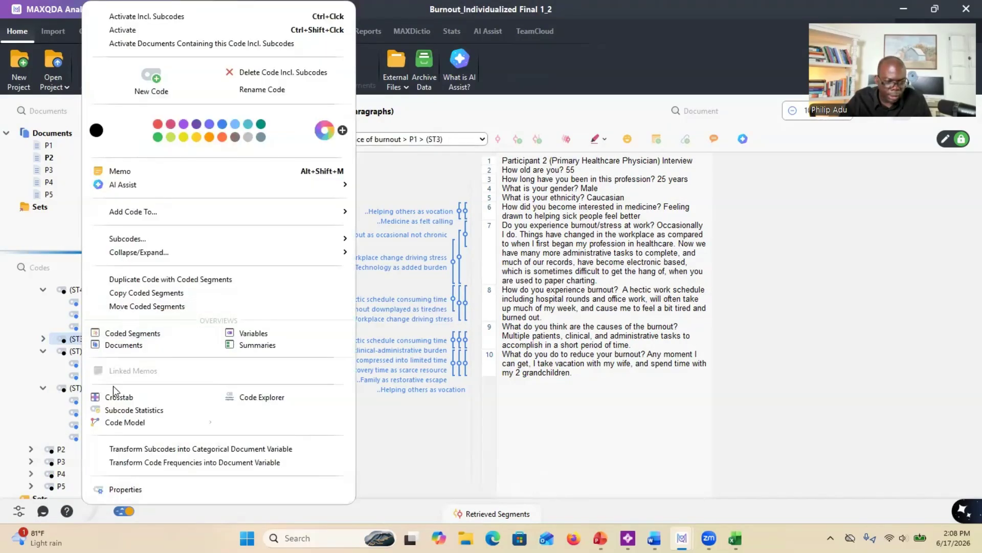
pyautogui.click(116, 421)
pyautogui.click(159, 485)
pyautogui.click(512, 113)
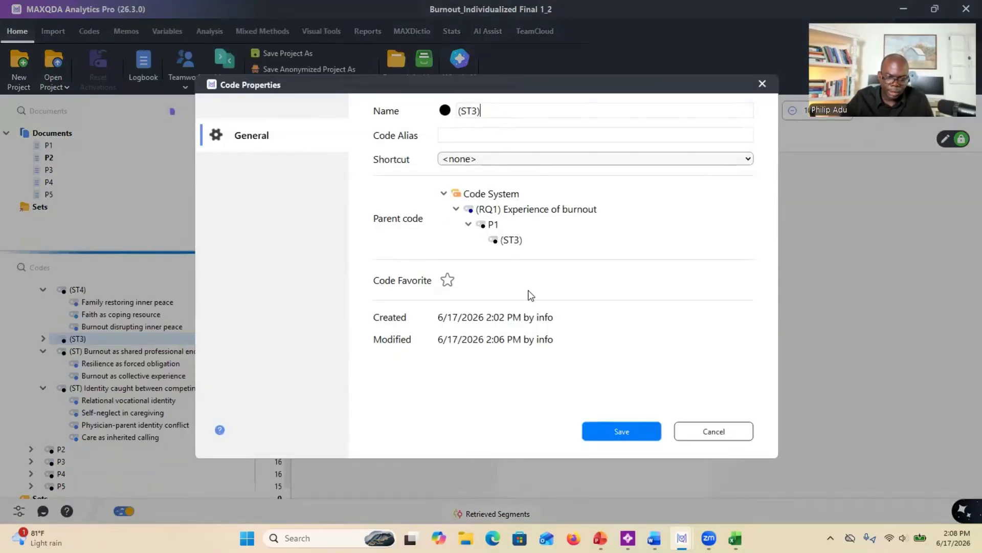
pyautogui.write('(ST) Burnout as structural overload')
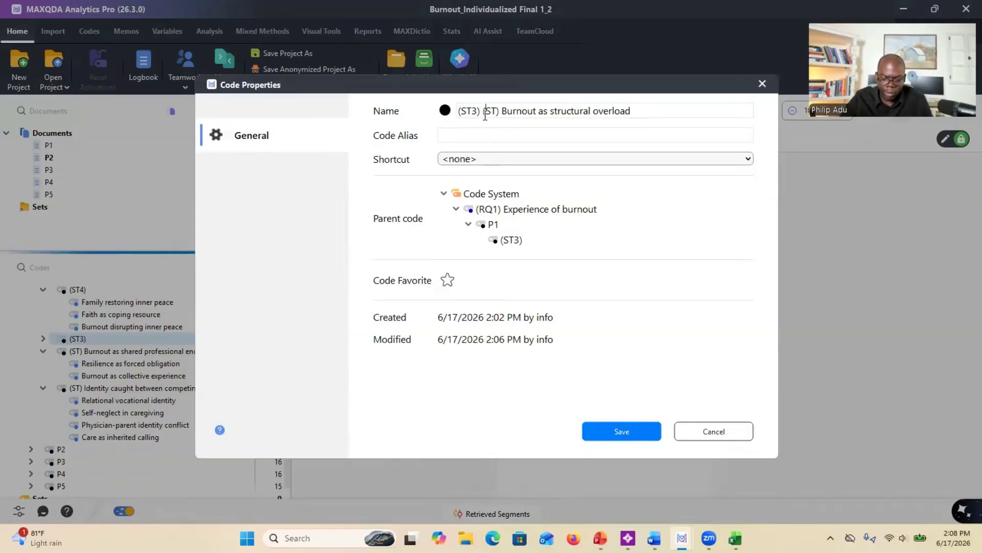
pyautogui.press('BackSpace')
pyautogui.press('BackSpace')
pyautogui.press('BackSpace')
pyautogui.press('BackSpace')
pyautogui.press('BackSpace')
pyautogui.press('BackSpace')
pyautogui.click(595, 432)
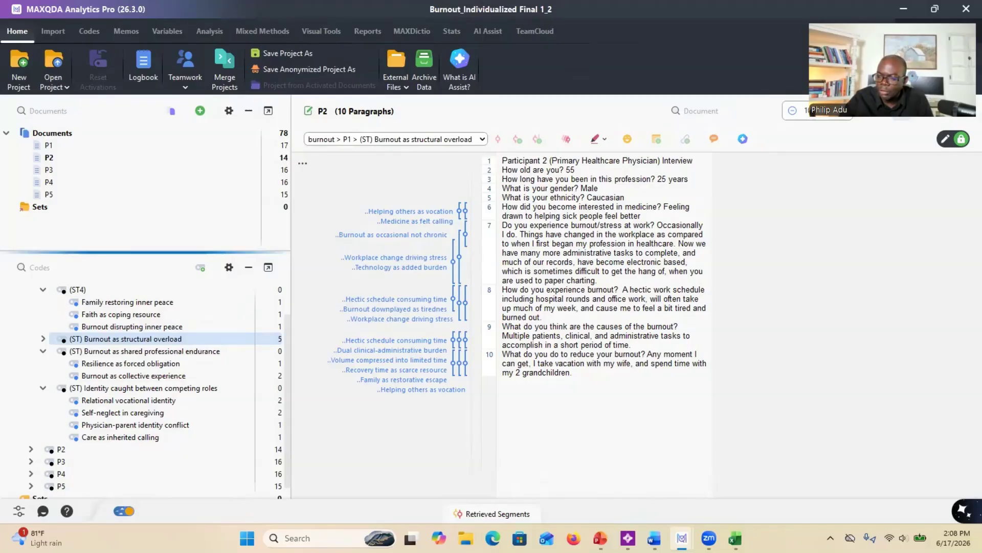
# - Rename the superordinate code (ST4) under P1 as "(ST) Restoration through faith and relationships"
pyautogui.click(93, 290)
pyautogui.click(93, 290)
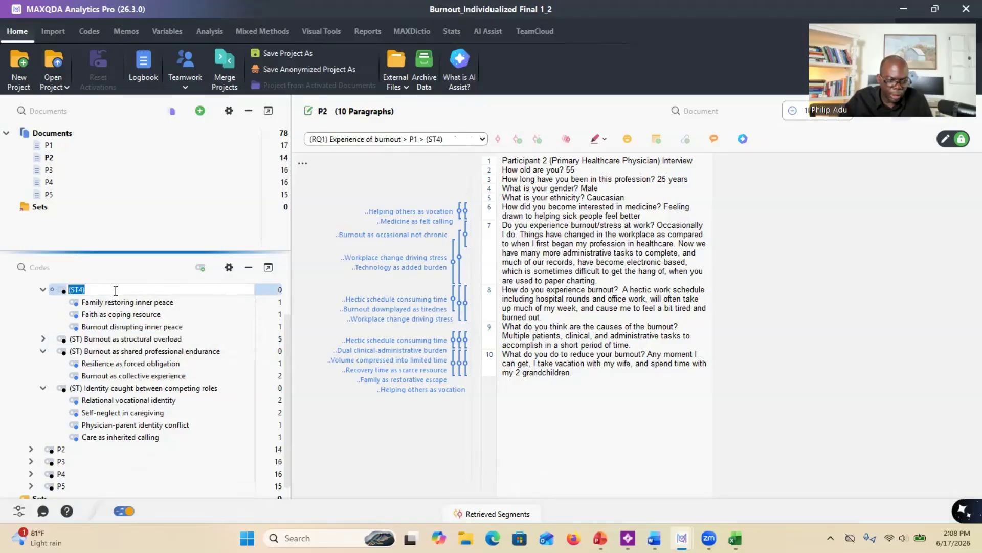
pyautogui.write('(ST) Restoration through faith and relationships')
pyautogui.press('Return')
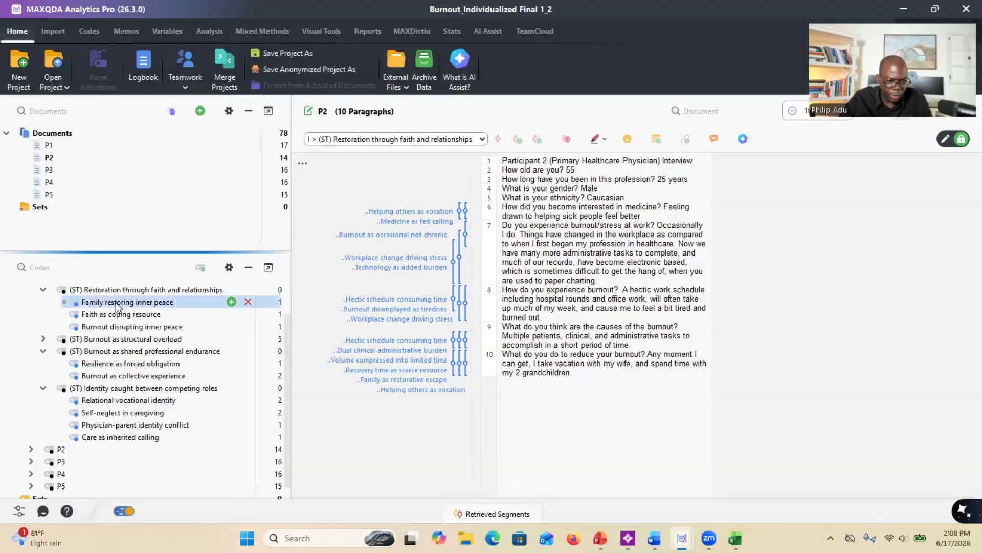
# - Collapse the renamed superordinate themes under P1 so their emergent themes are hidden
pyautogui.click(43, 291)
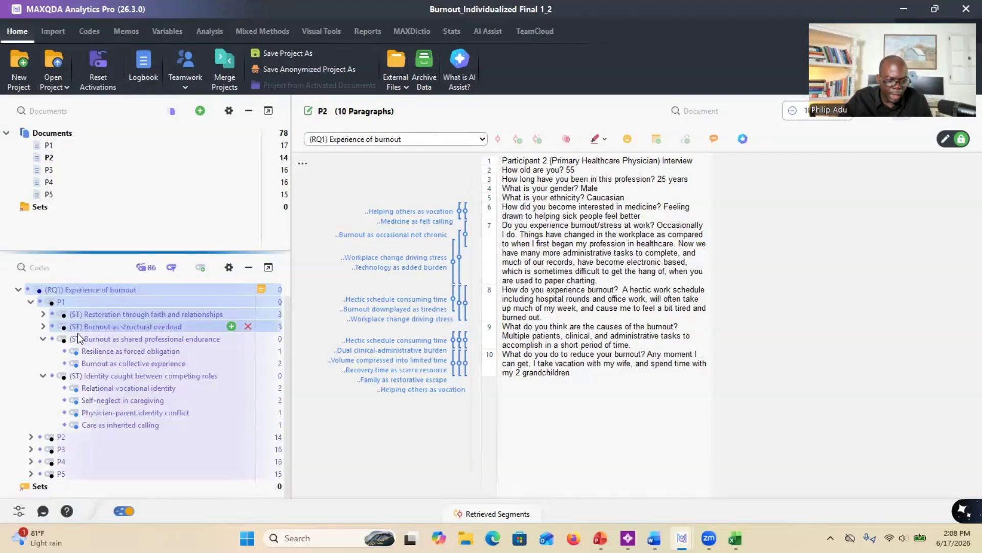
pyautogui.click(43, 339)
pyautogui.click(43, 363)
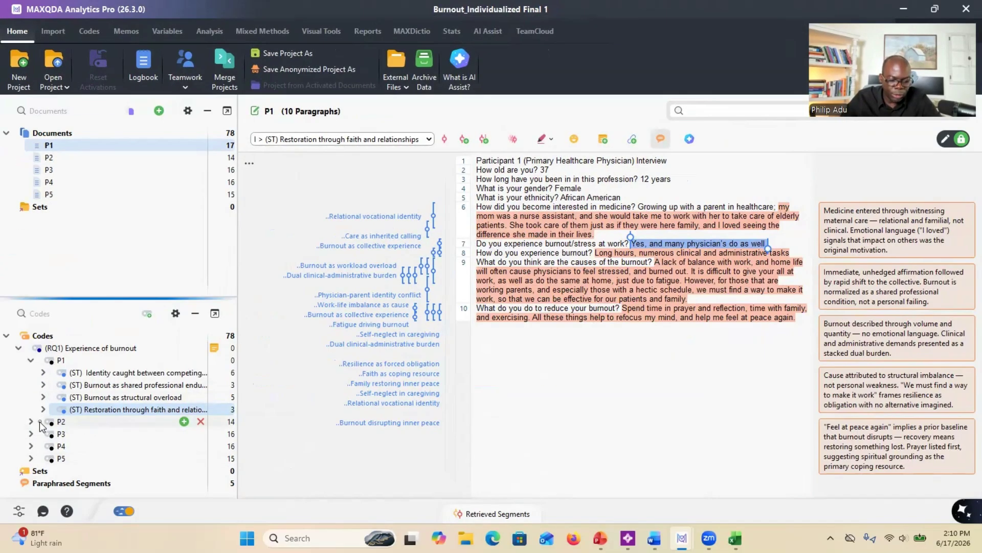
# - Examine the superordinate themes grouped under P2 and P3 in the Burnout_Individualized Final 1 project, and collapse both participants
pyautogui.click(31, 421)
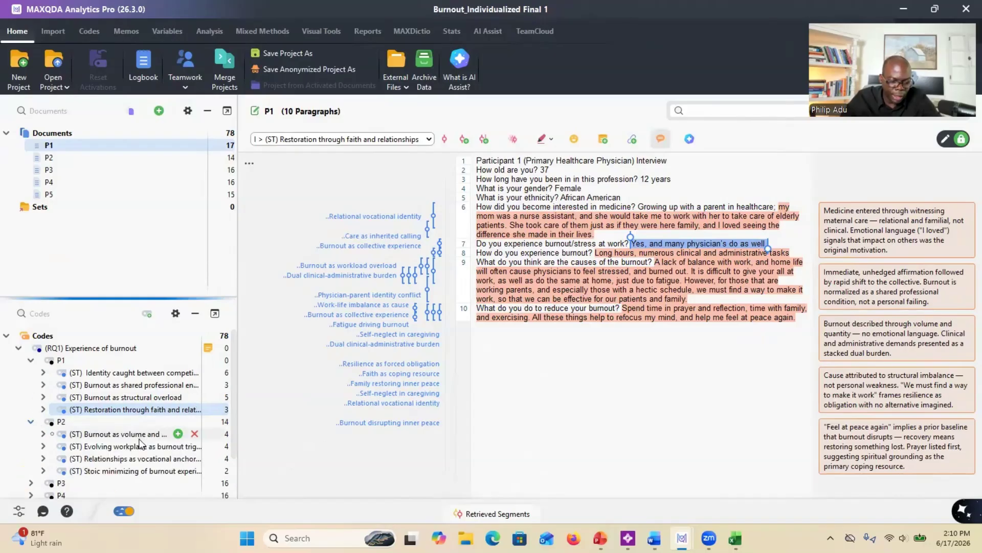
pyautogui.scroll(-2, 140, 444)
pyautogui.click(31, 482)
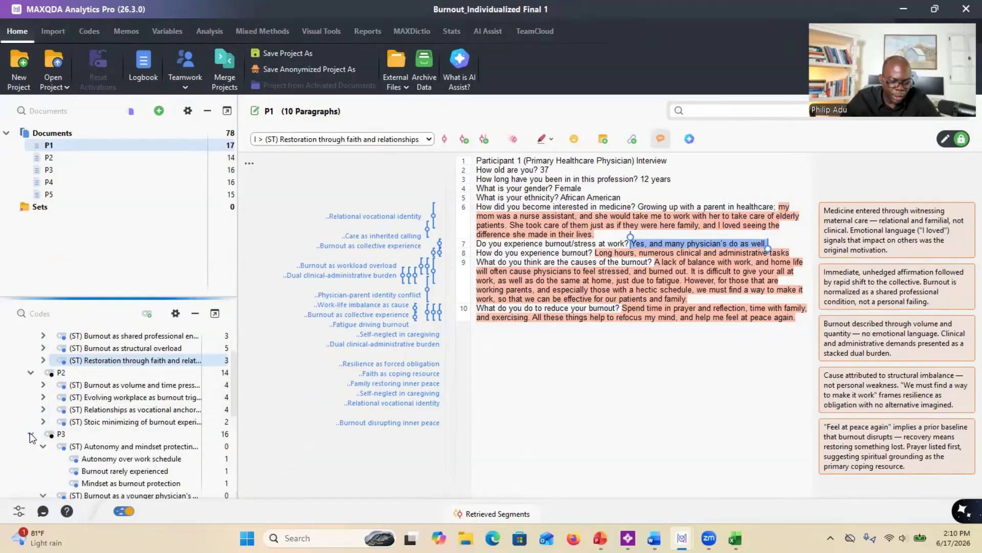
pyautogui.scroll(-2, 32, 436)
pyautogui.scroll(-2, 43, 438)
pyautogui.scroll(-2, 44, 439)
pyautogui.scroll(6, 40, 420)
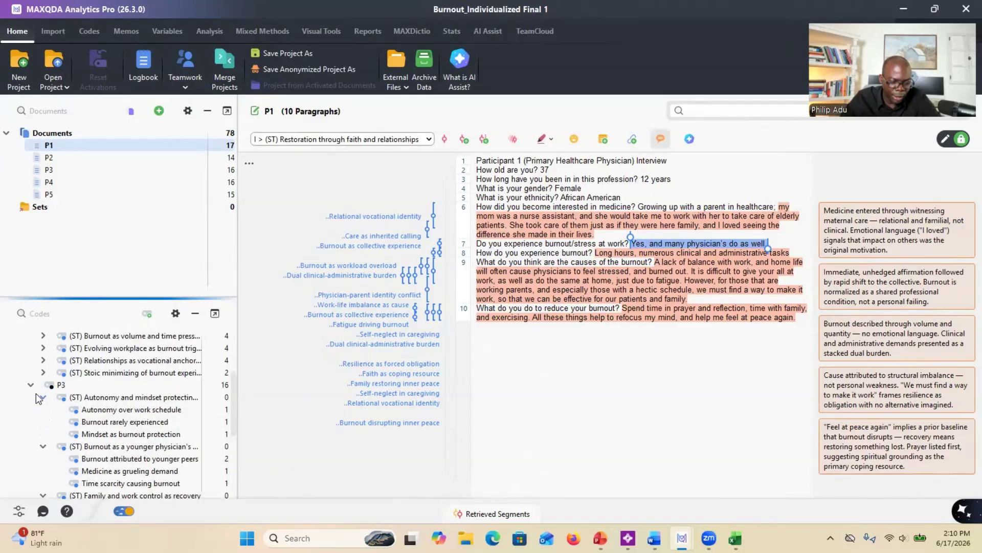
pyautogui.click(32, 385)
pyautogui.click(31, 373)
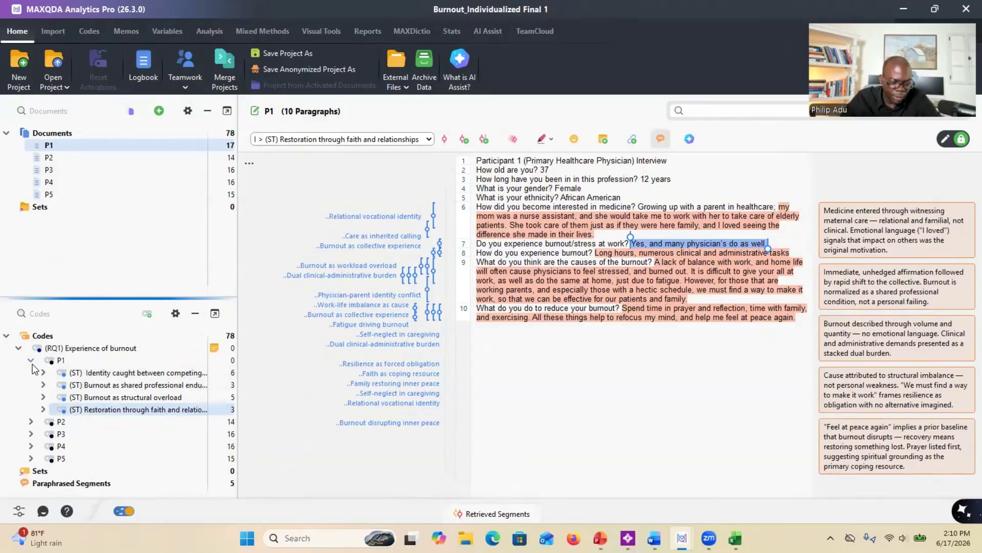
# - Collapse P1 to view the participant-level codes, and expand P1 and P2 to compare their superordinate themes
pyautogui.click(32, 360)
pyautogui.click(32, 408)
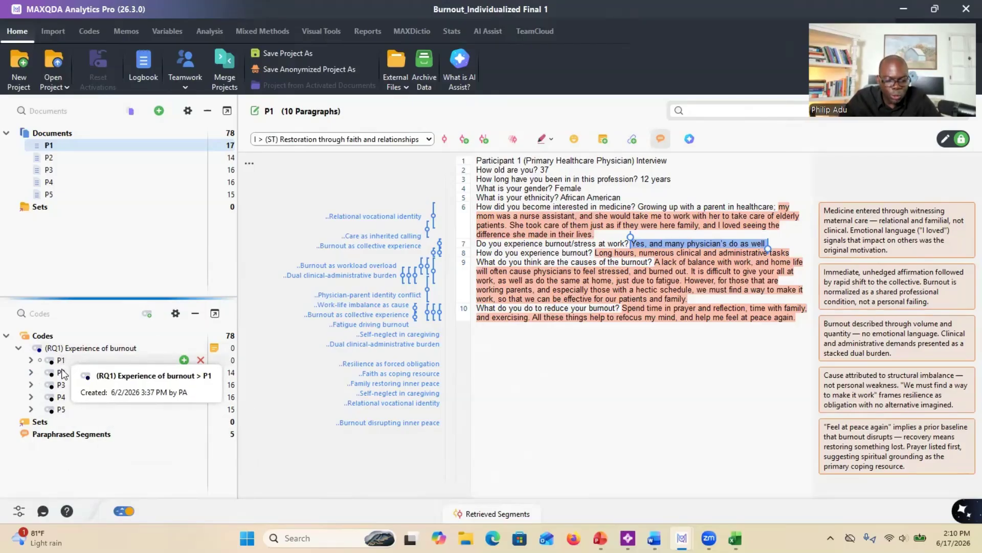
pyautogui.click(31, 360)
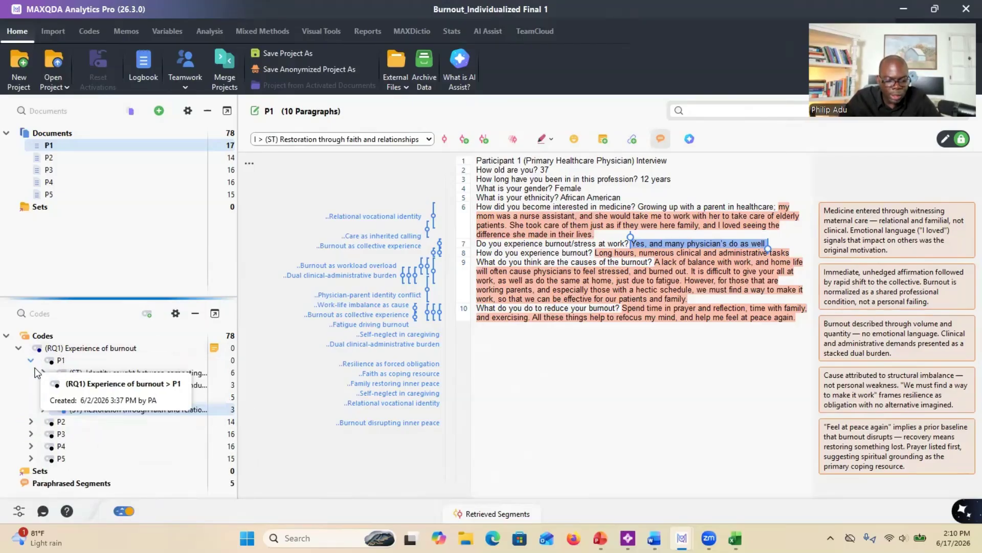
pyautogui.click(32, 422)
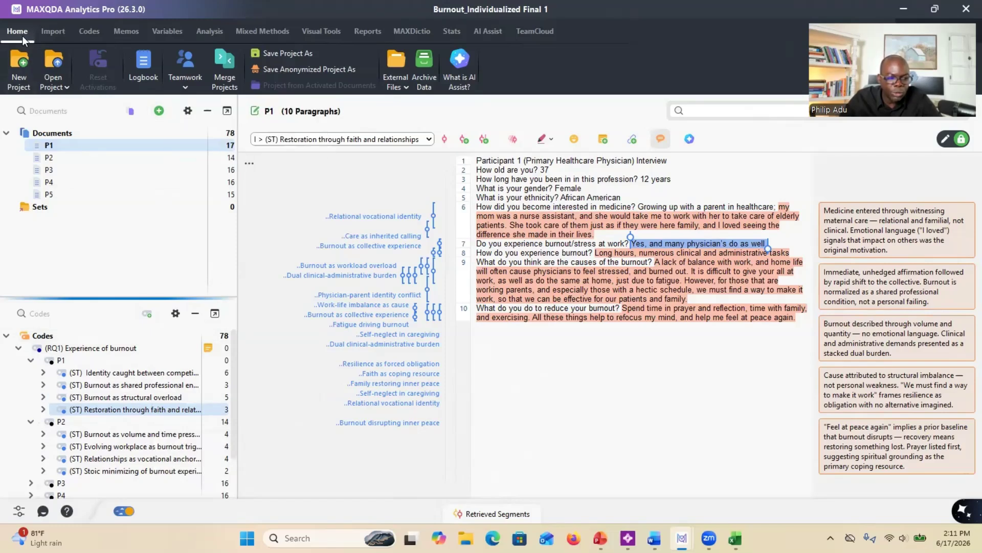
# - Save a copy of the project on the Desktop as "BO Project_Individualized Part 2"
pyautogui.click(280, 56)
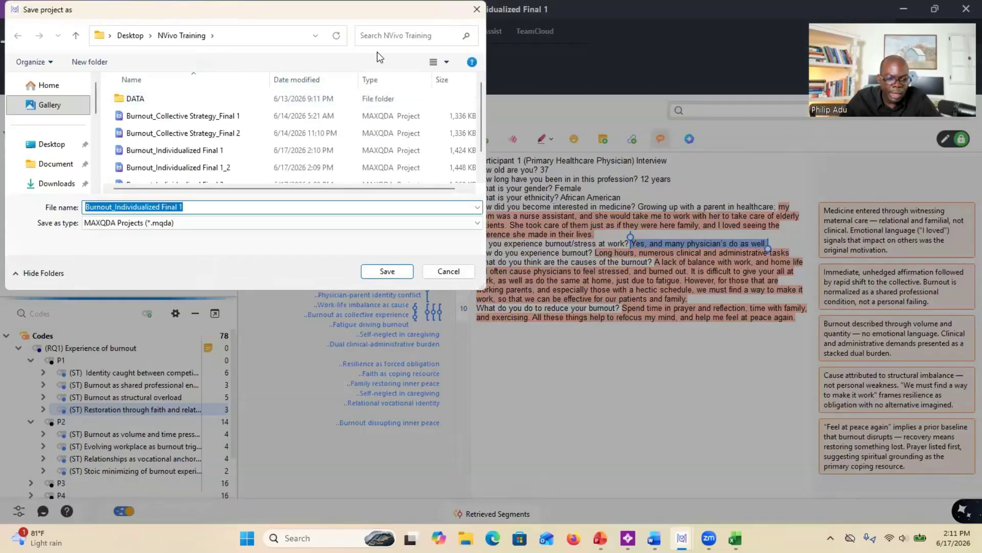
pyautogui.press('Escape')
pyautogui.click(286, 54)
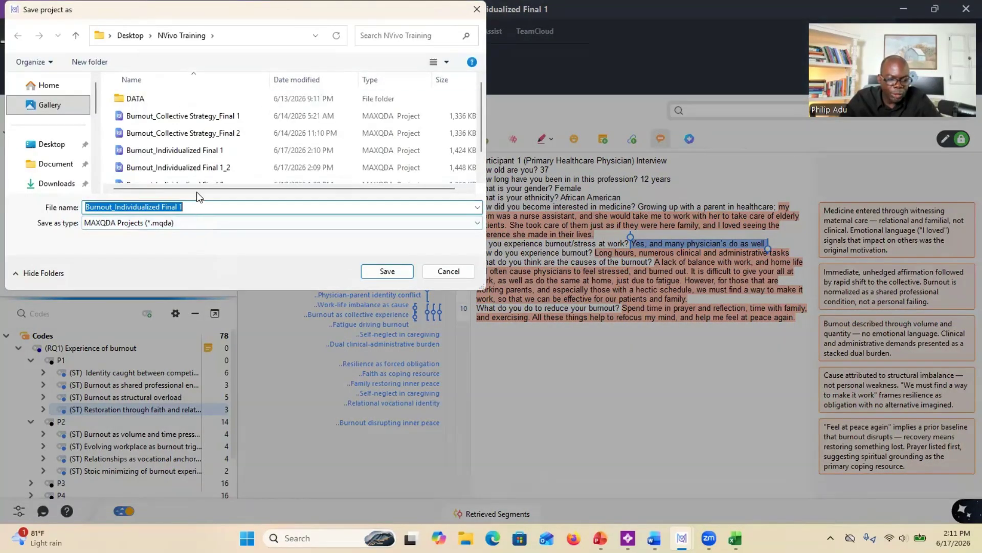
pyautogui.click(196, 205)
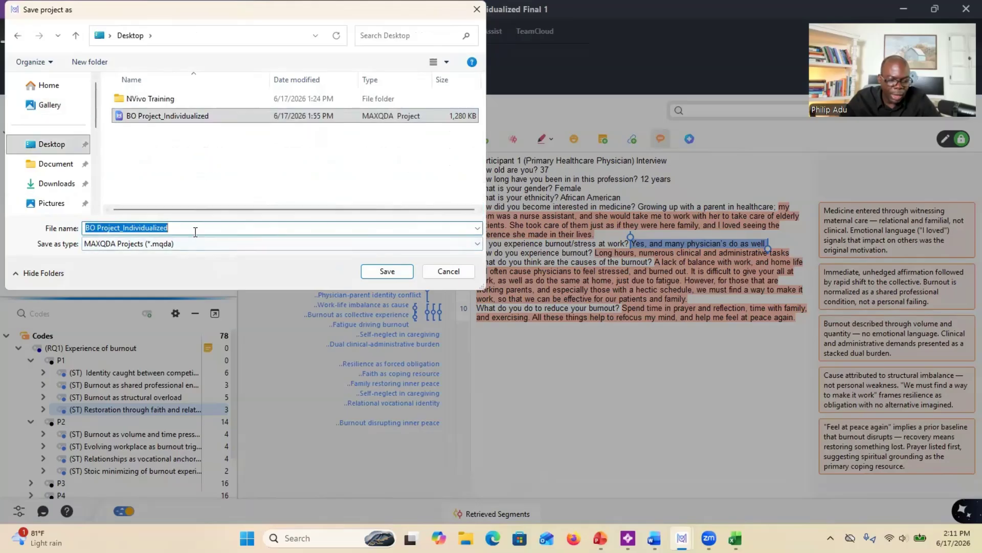
pyautogui.click(193, 228)
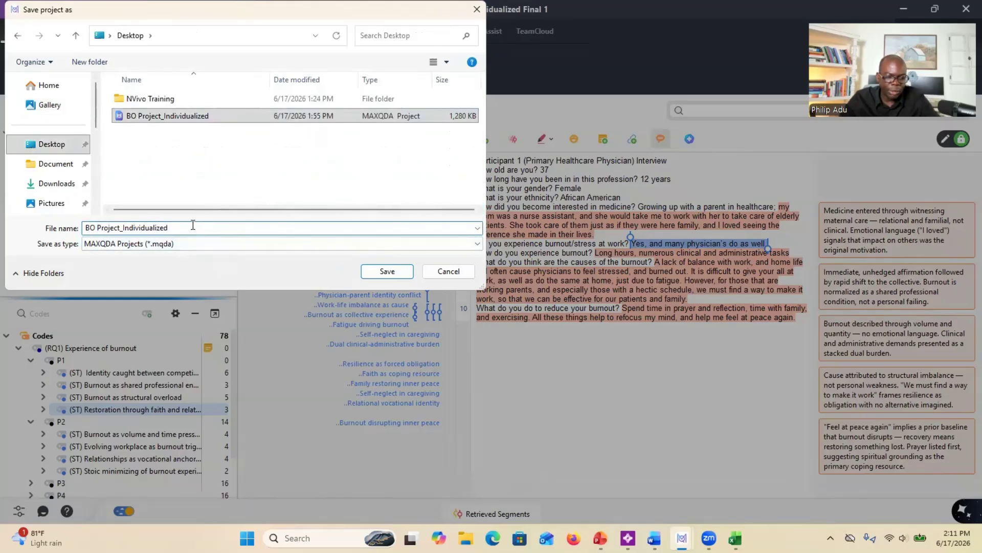
pyautogui.write('Part ')
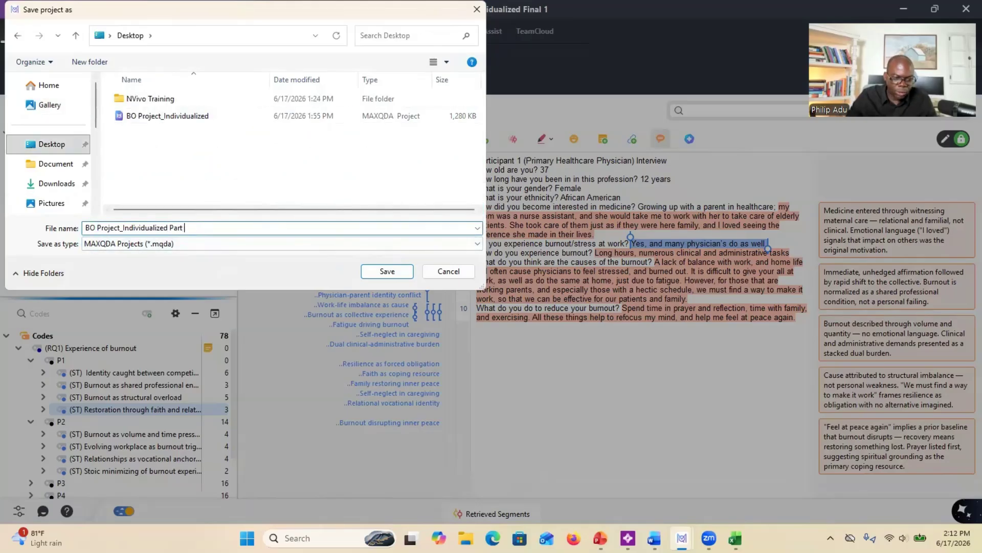
pyautogui.write('2')
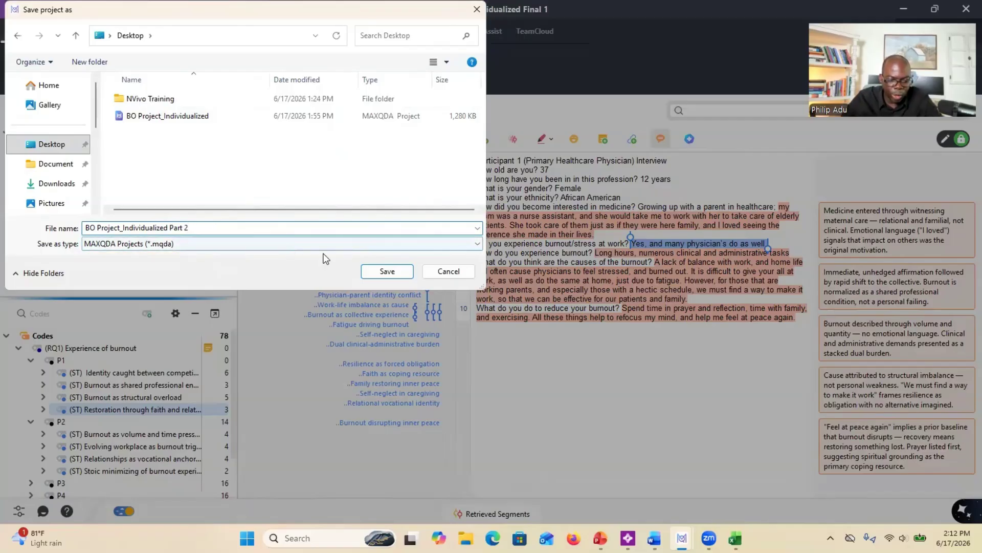
pyautogui.click(367, 271)
pyautogui.click(446, 346)
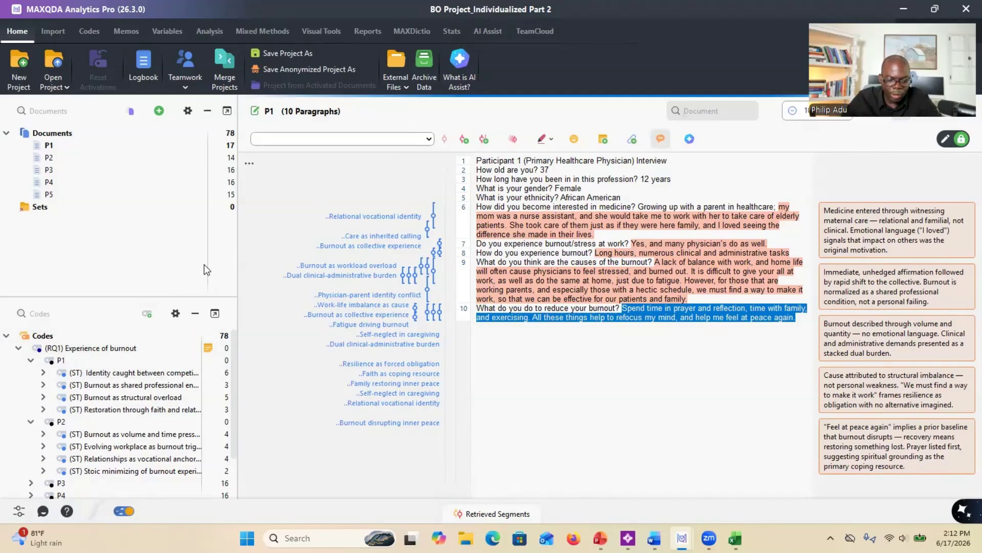
# - Widen the document and code lists, and switch to PowerPoint to show the Theme/themes slide in full
pyautogui.moveTo(238, 223); pyautogui.dragTo(288, 223)
pyautogui.click(574, 538)
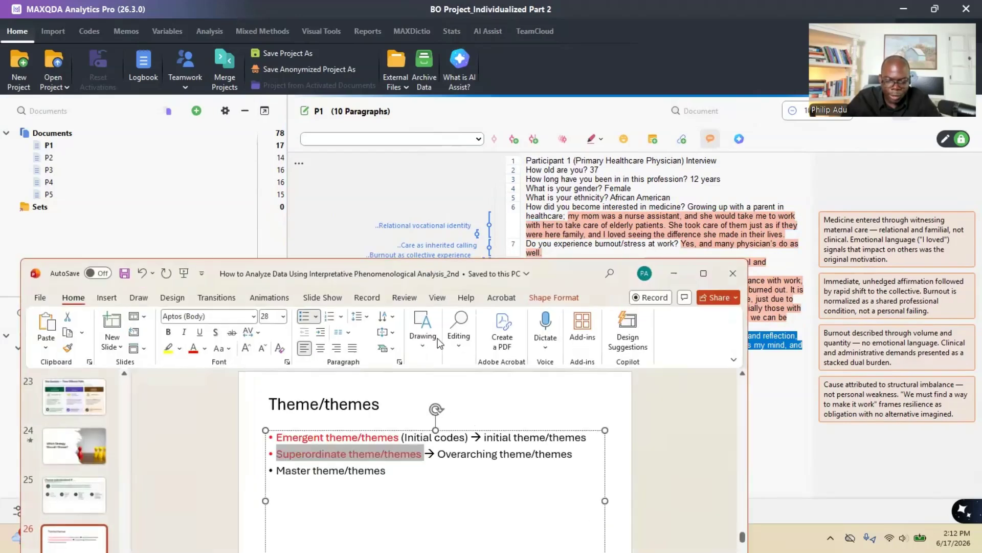
pyautogui.moveTo(528, 280); pyautogui.dragTo(547, 148)
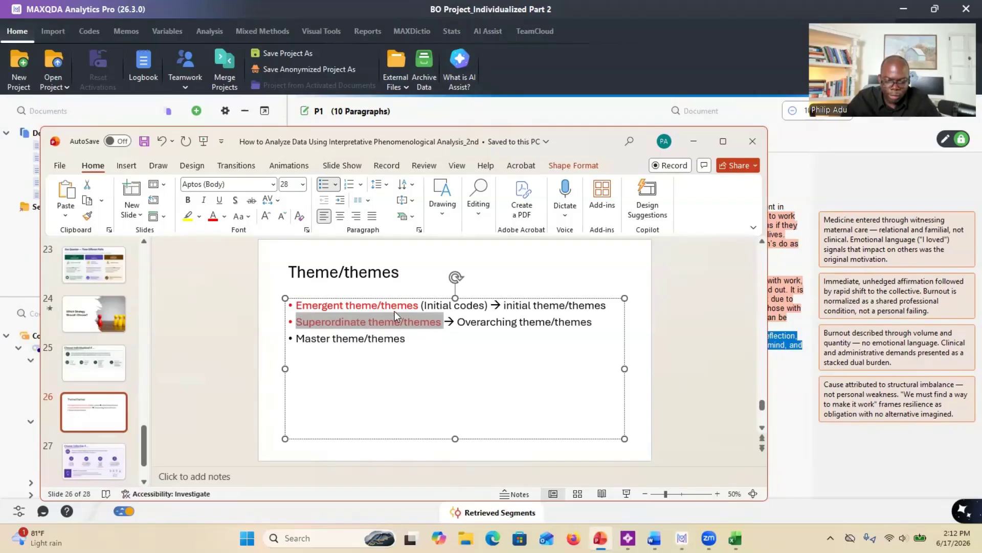
# - Highlight the Master theme/themes bullet on the Theme/themes slide and maximize the presentation window
pyautogui.moveTo(297, 339); pyautogui.dragTo(389, 344)
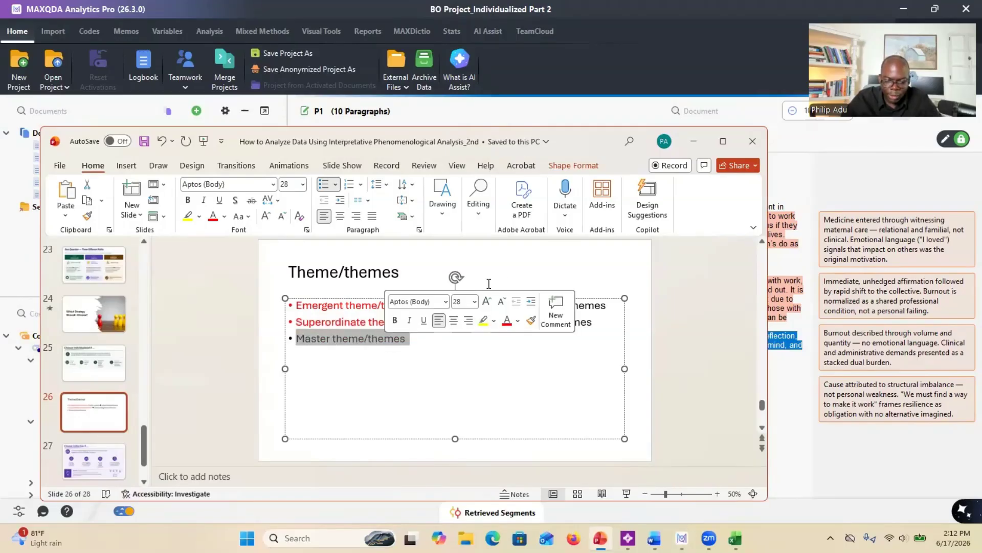
pyautogui.click(723, 142)
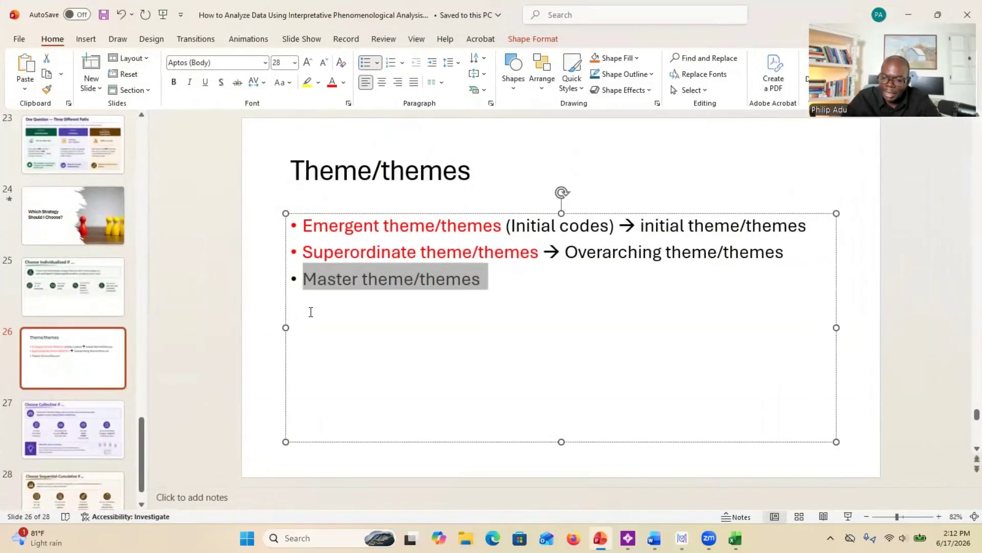
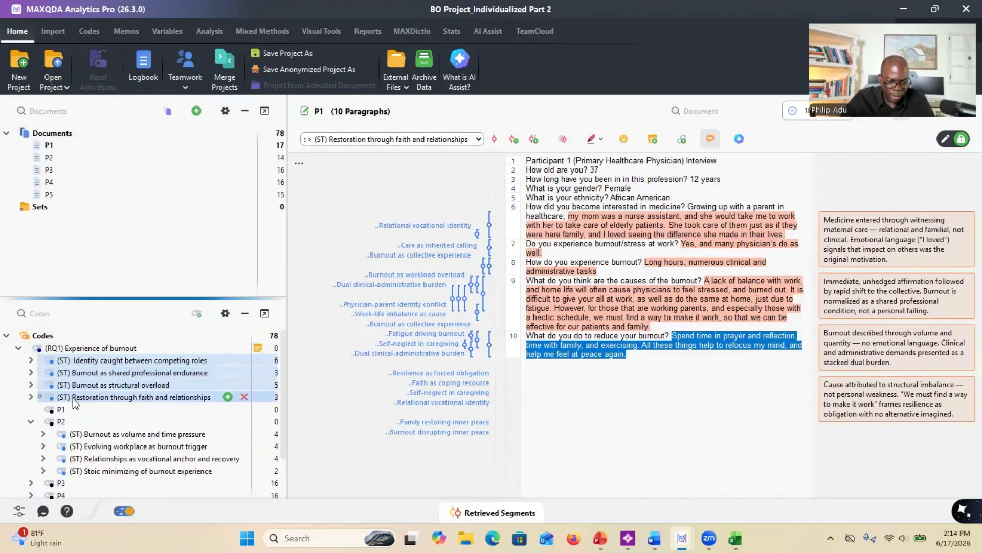
# - Switch back to MAXQDA and delete the emptied P1 code under (RQ1) Experience of burnout
pyautogui.scroll(-1, 73, 389)
pyautogui.click(74, 377)
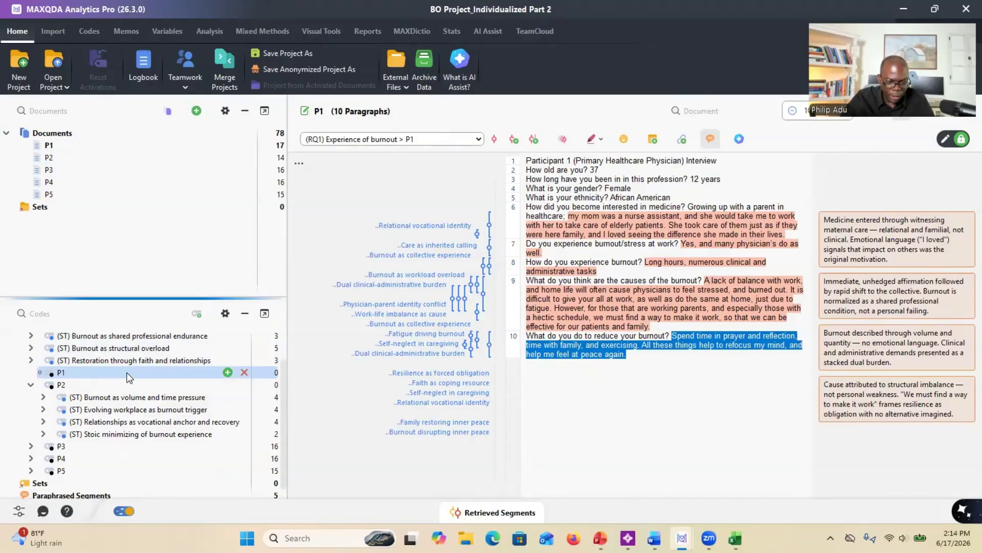
pyautogui.click(244, 372)
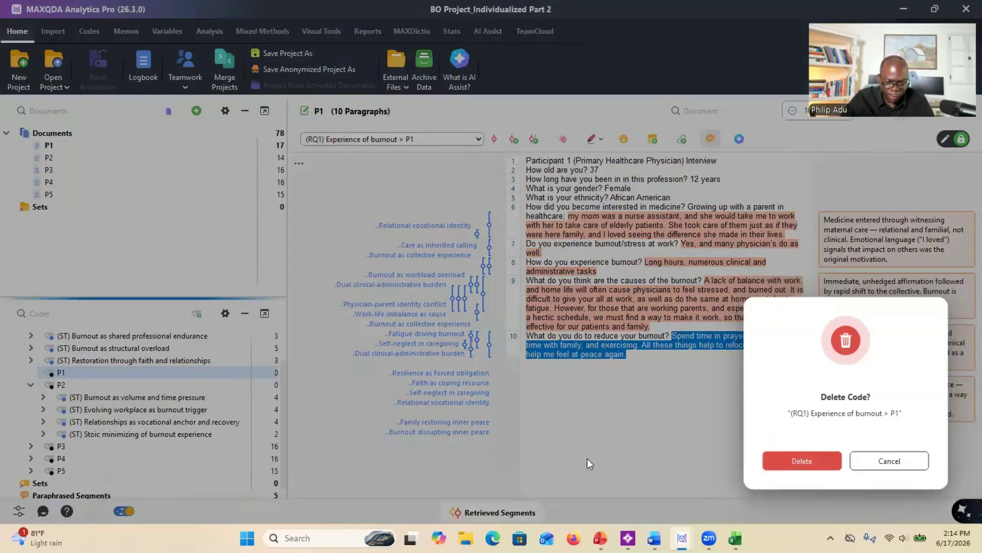
pyautogui.click(802, 463)
# - Move P2's four superordinate themes directly under (RQ1) Experience of burnout and delete the emptied P2 code
pyautogui.click(63, 386)
pyautogui.scroll(1, 104, 407)
pyautogui.keyDown('shift'); pyautogui.click(97, 458); pyautogui.keyUp('shift')
pyautogui.moveTo(98, 459); pyautogui.dragTo(84, 348)
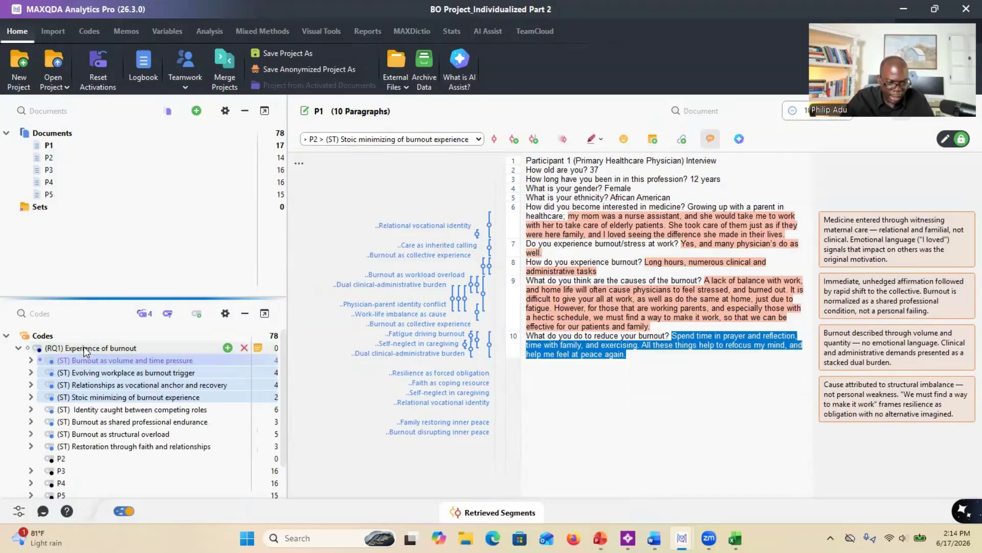
pyautogui.scroll(-1, 80, 405)
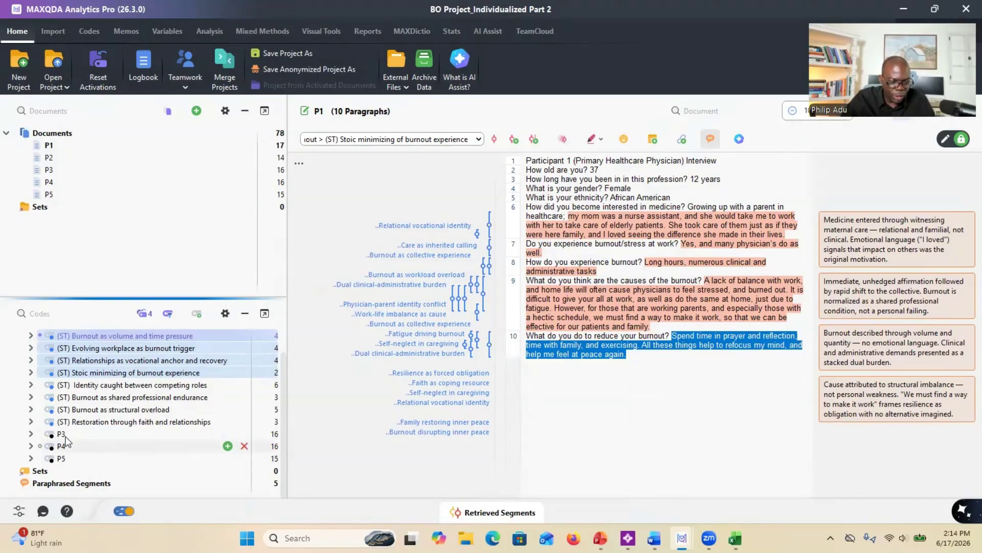
# - Move P3's four superordinate themes directly under (RQ1) Experience of burnout and delete the emptied P3 code
pyautogui.click(38, 434)
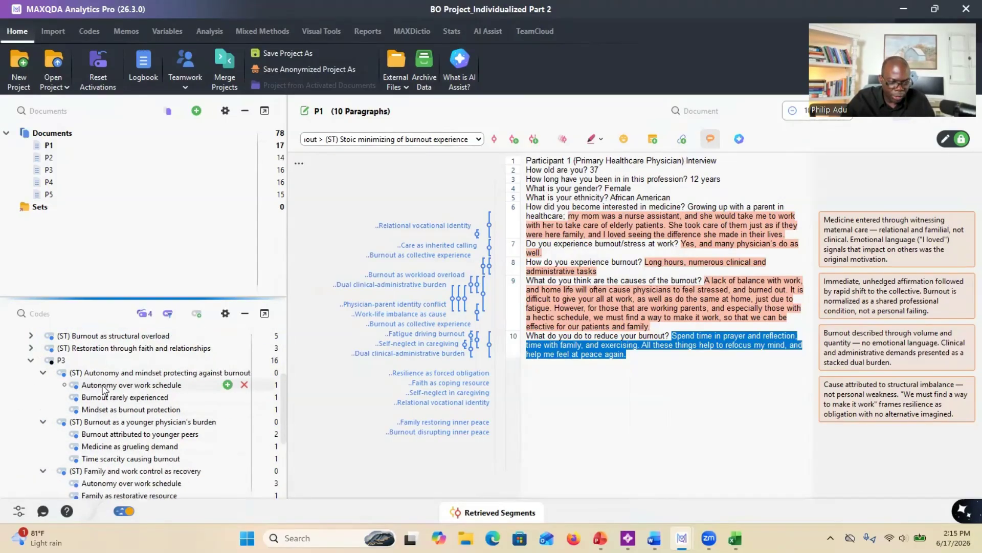
pyautogui.moveTo(87, 448); pyautogui.dragTo(100, 303)
pyautogui.scroll(-1, 60, 383)
pyautogui.click(201, 438)
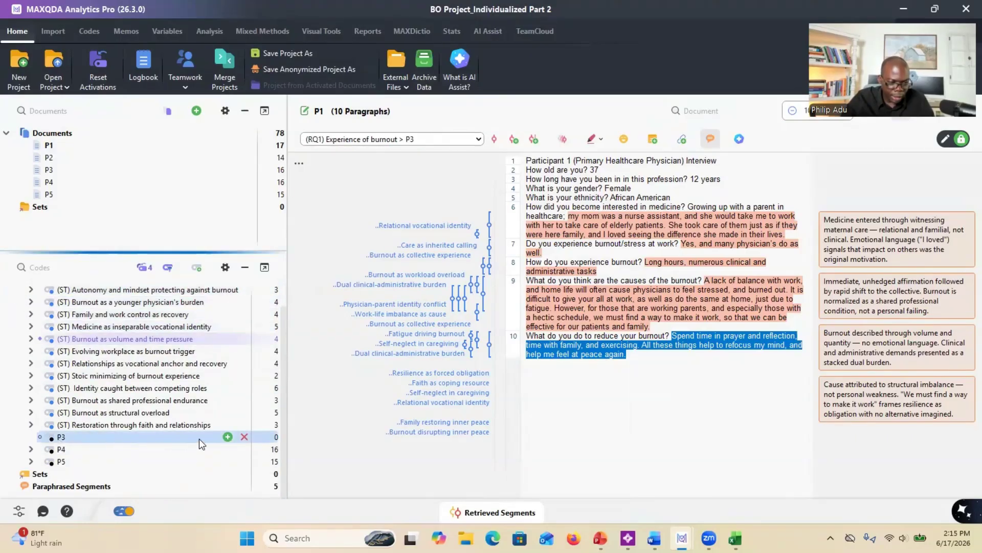
pyautogui.click(245, 437)
pyautogui.click(782, 463)
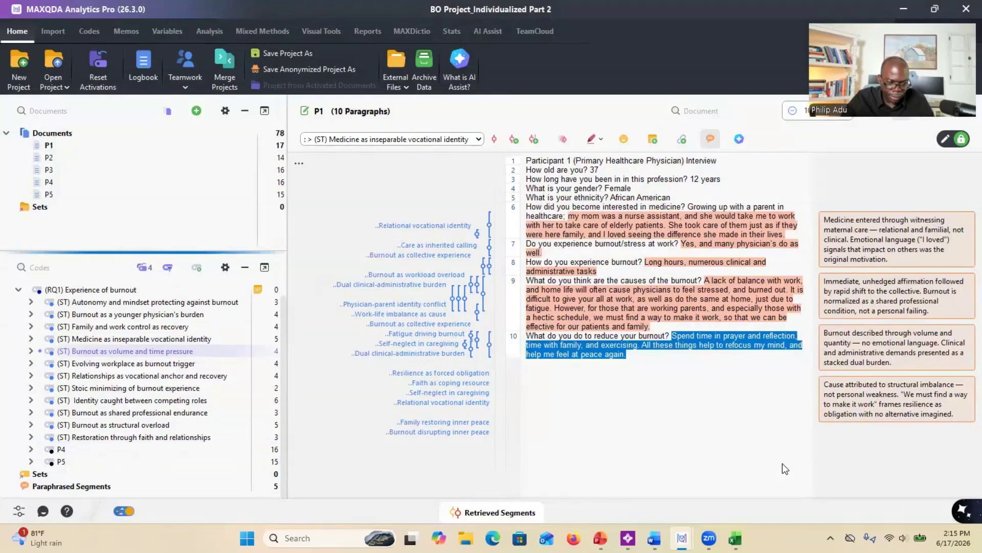
# - Move the P4 and P5 superordinate themes directly under (RQ1) Experience of burnout and delete both emptied participant codes
pyautogui.click(43, 400)
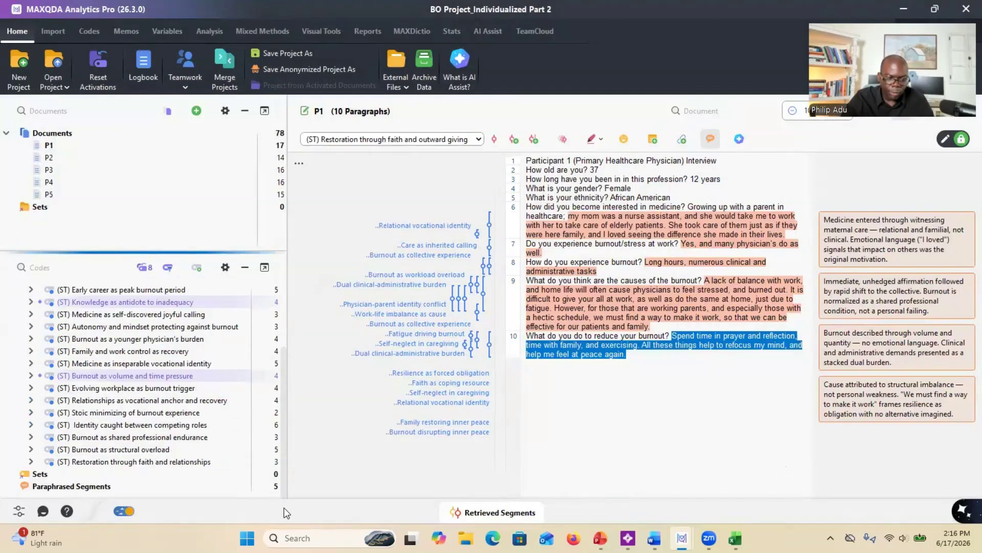
pyautogui.click(77, 376)
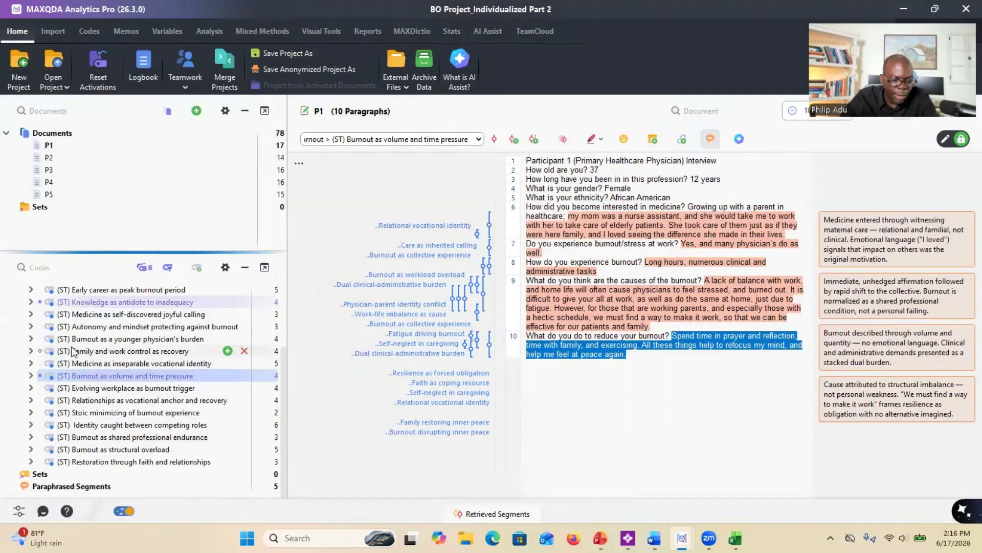
pyautogui.scroll(3, 72, 361)
pyautogui.click(72, 339)
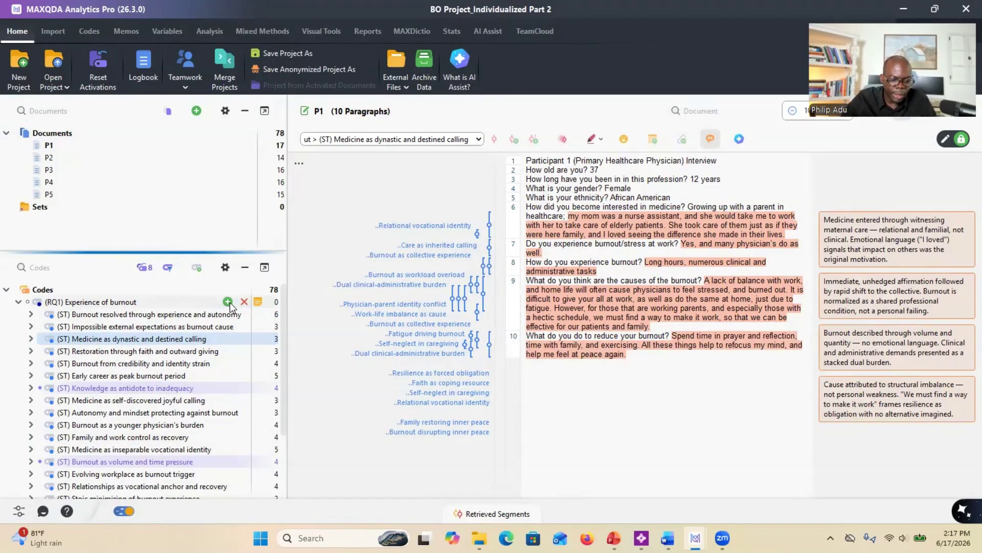
# - Create two master theme placeholder codes, (MT1) and (MT2), under (RQ1) Experience of burnout
pyautogui.click(228, 301)
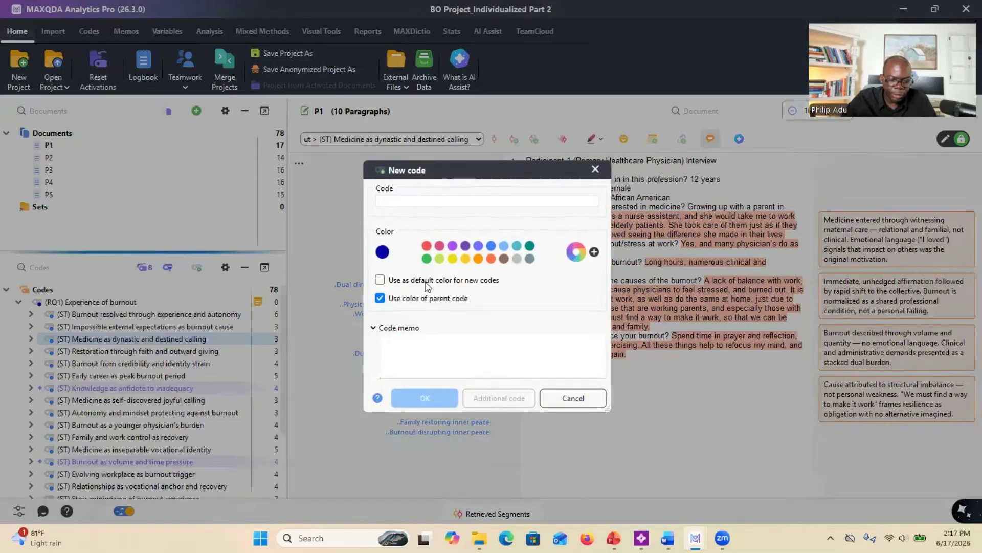
pyautogui.write('(MT')
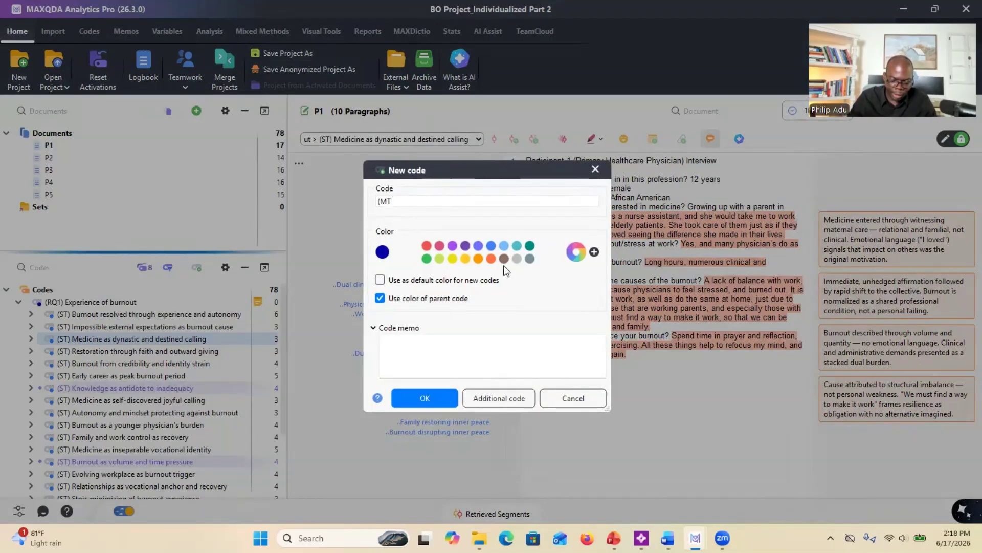
pyautogui.write('1)')
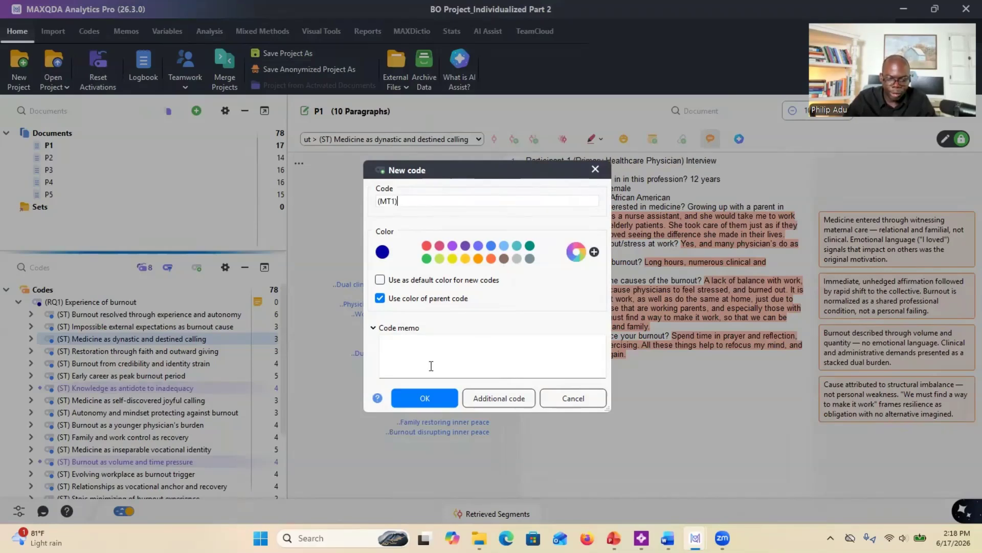
pyautogui.click(401, 398)
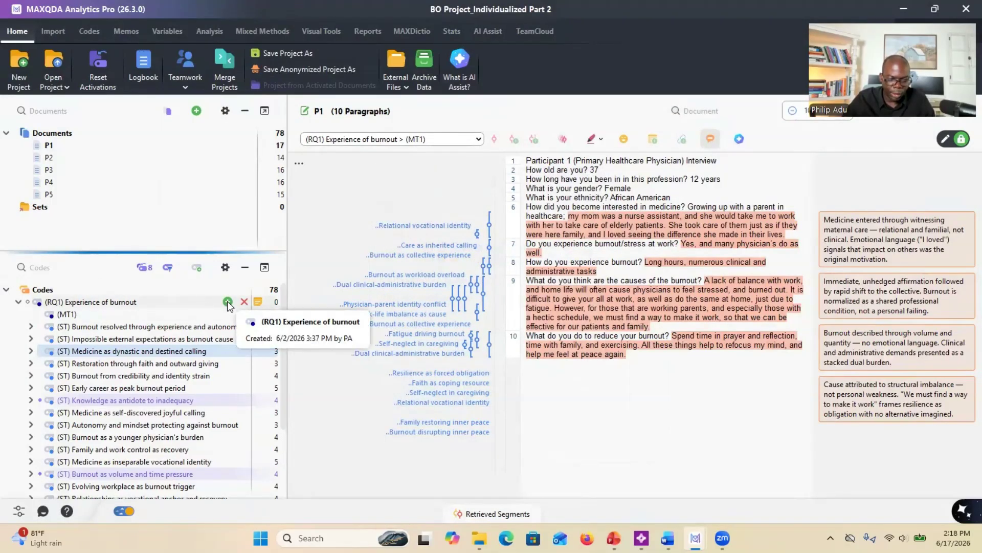
pyautogui.click(228, 302)
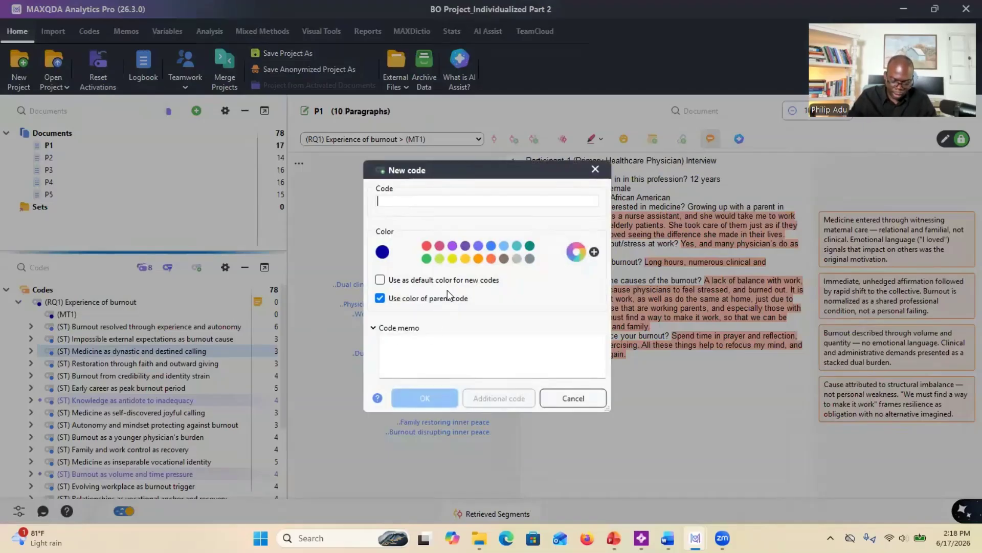
pyautogui.write('(MT2)')
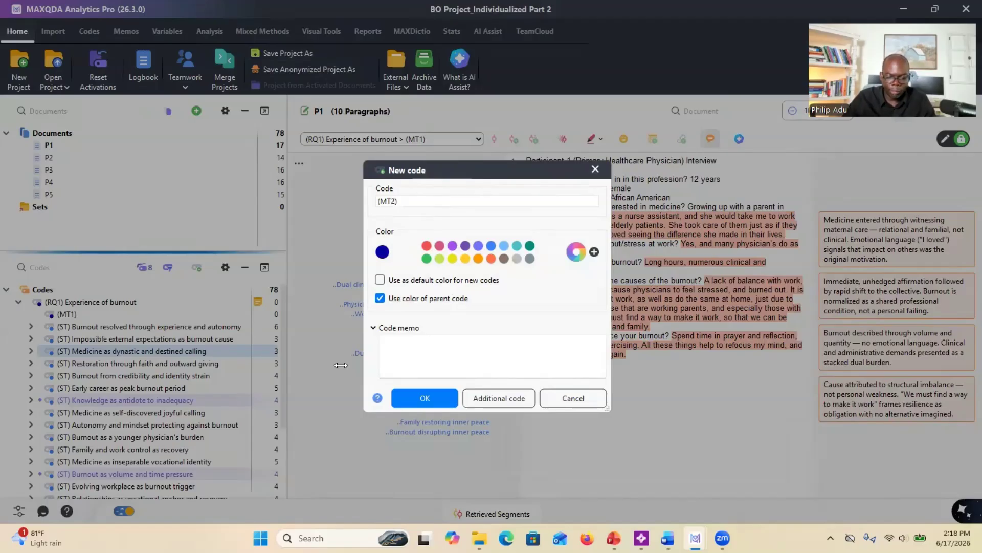
pyautogui.click(410, 397)
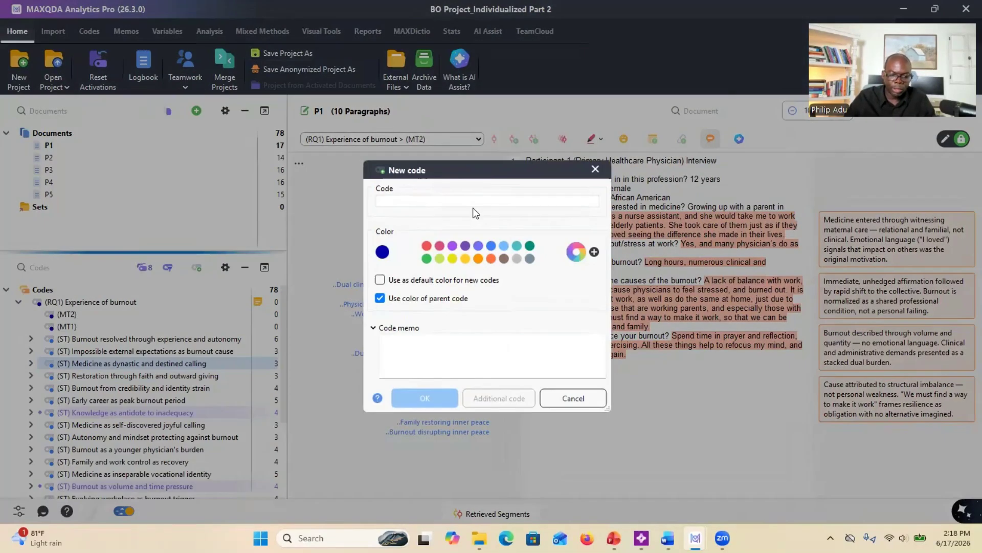
# - Add three more placeholder codes, (MT3), (MT4) and (MT5), under (RQ1) Experience of burnout
pyautogui.write('(')
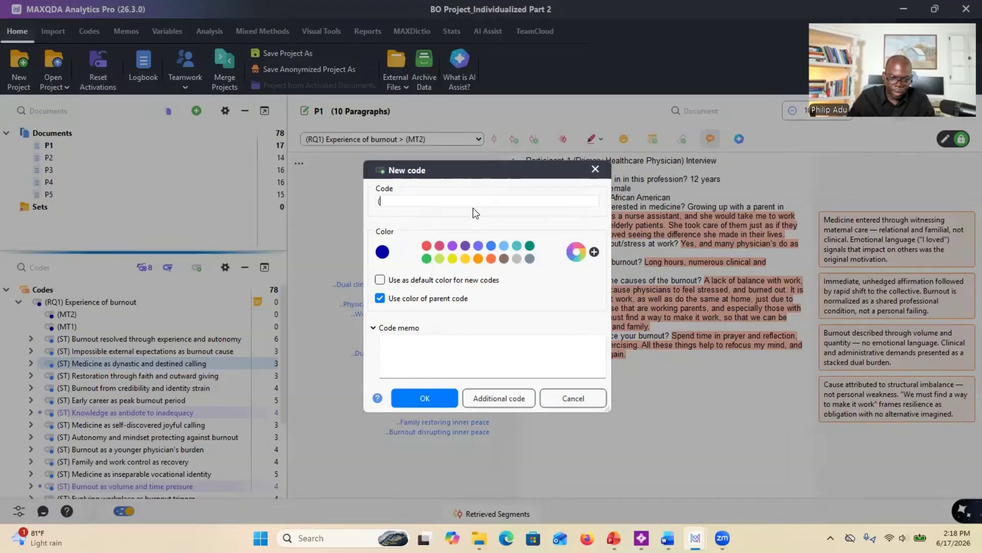
pyautogui.write('MT3)')
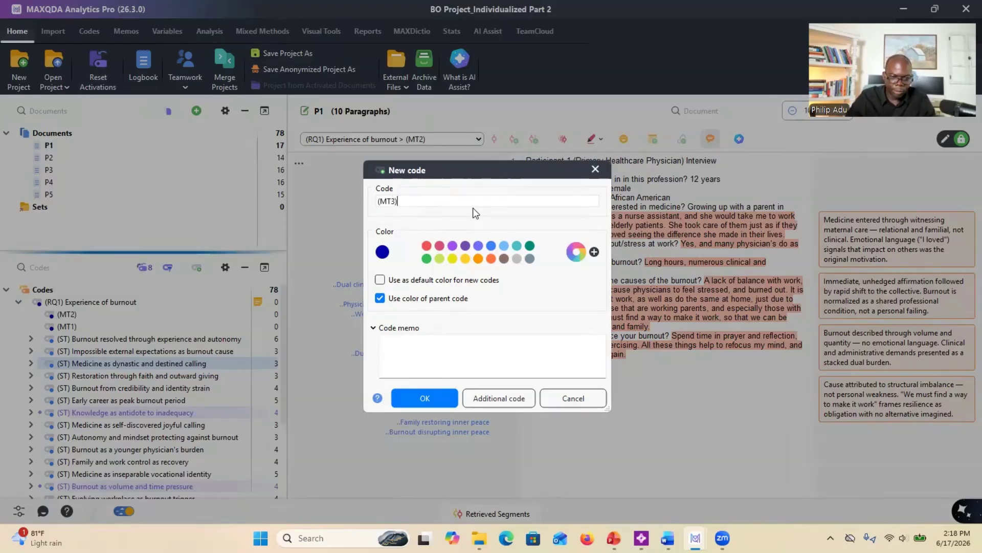
pyautogui.press('Return')
pyautogui.write('(MT4)')
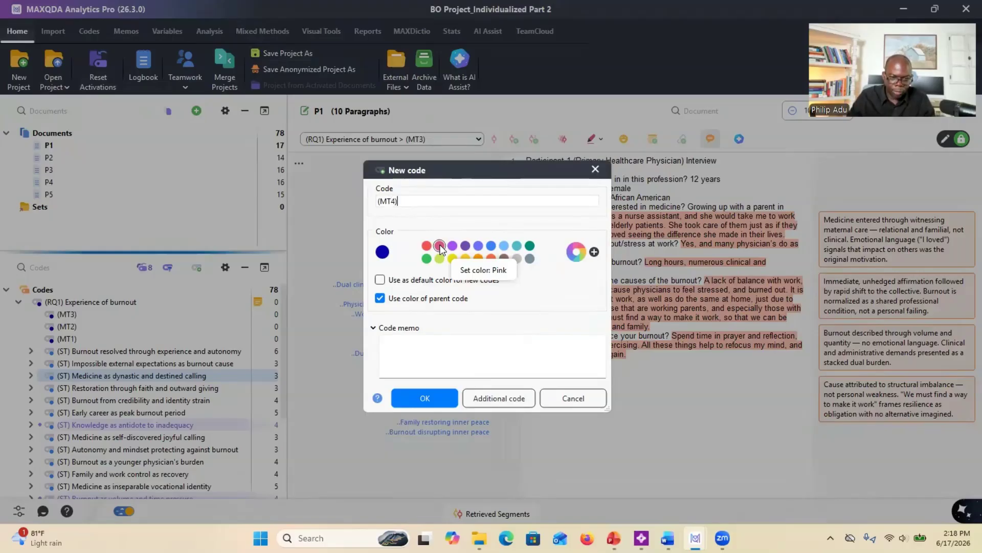
pyautogui.press('Return')
pyautogui.write('(MT5)')
pyautogui.press('Return')
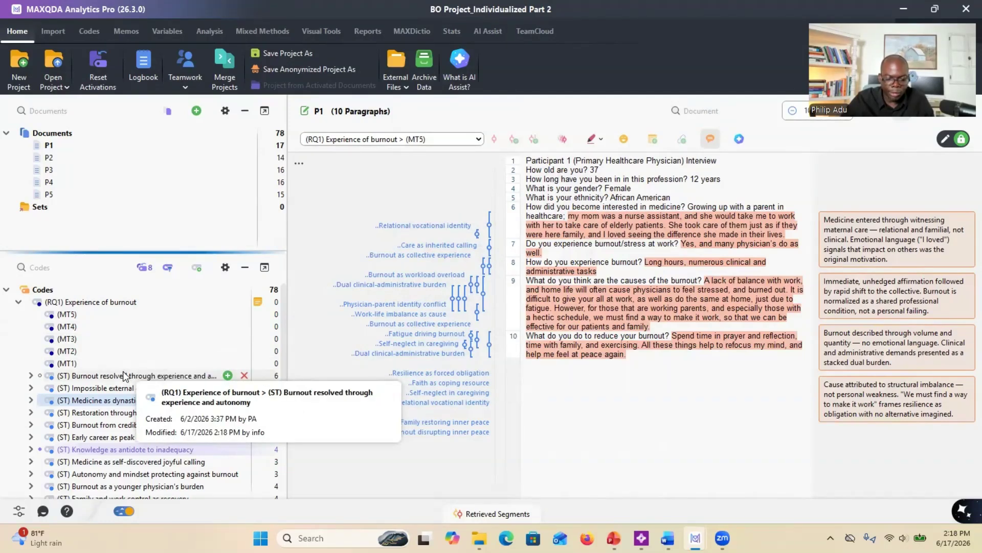
# - Move the superordinate themes "Burnout as structural overload" and "Burnout from credibility and identity strain" under (MT1)
pyautogui.scroll(-1, 125, 377)
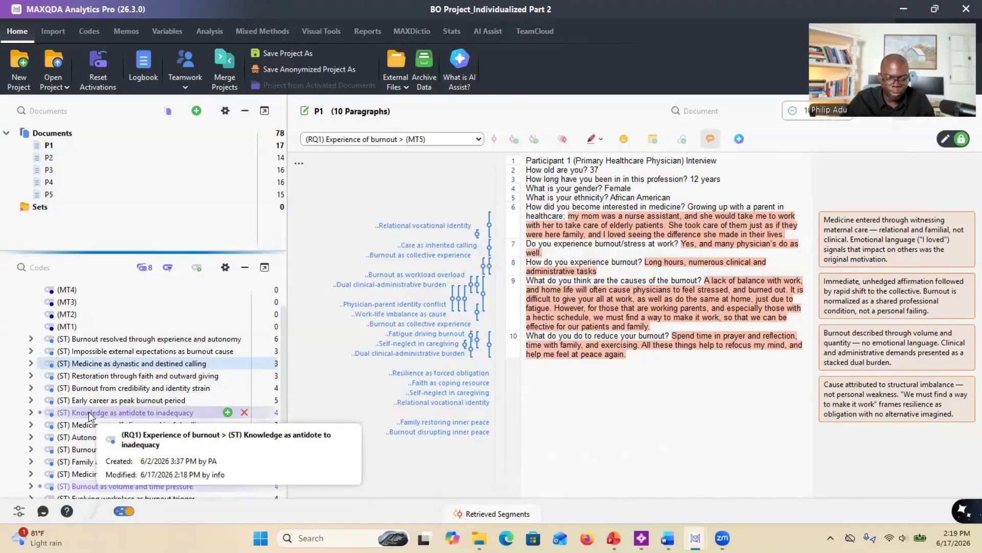
pyautogui.scroll(1, 90, 414)
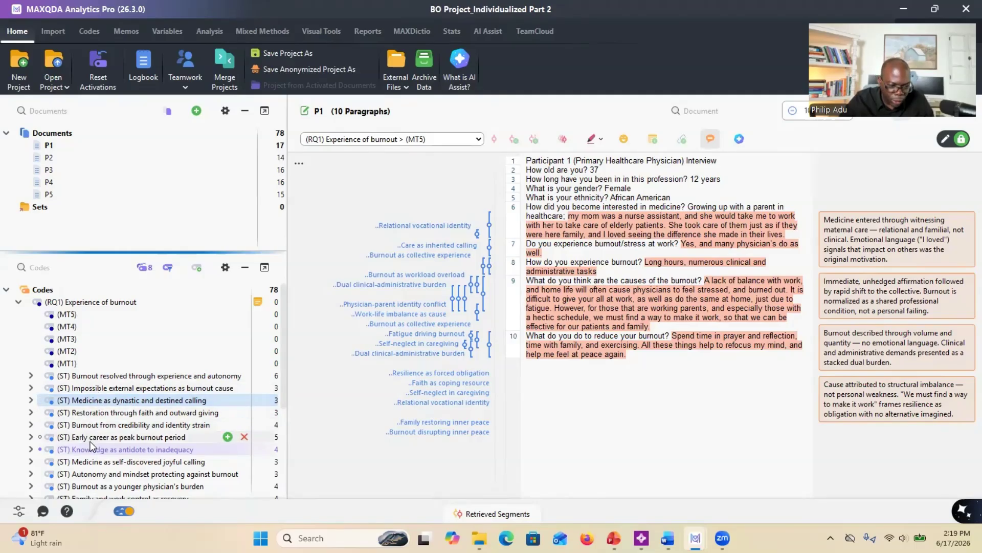
pyautogui.scroll(-1, 90, 444)
pyautogui.scroll(-3, 90, 446)
pyautogui.moveTo(94, 447); pyautogui.dragTo(123, 299)
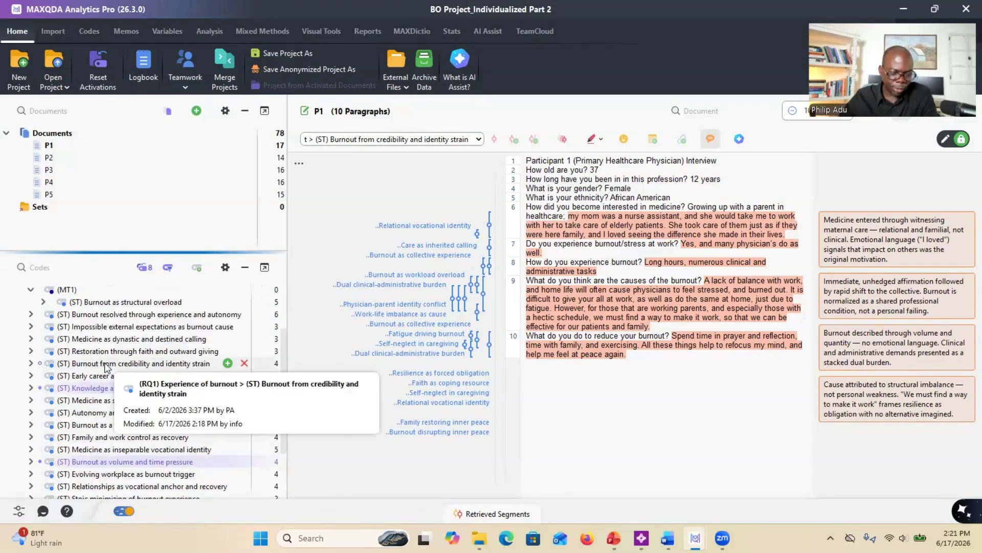
pyautogui.moveTo(109, 365); pyautogui.dragTo(86, 339)
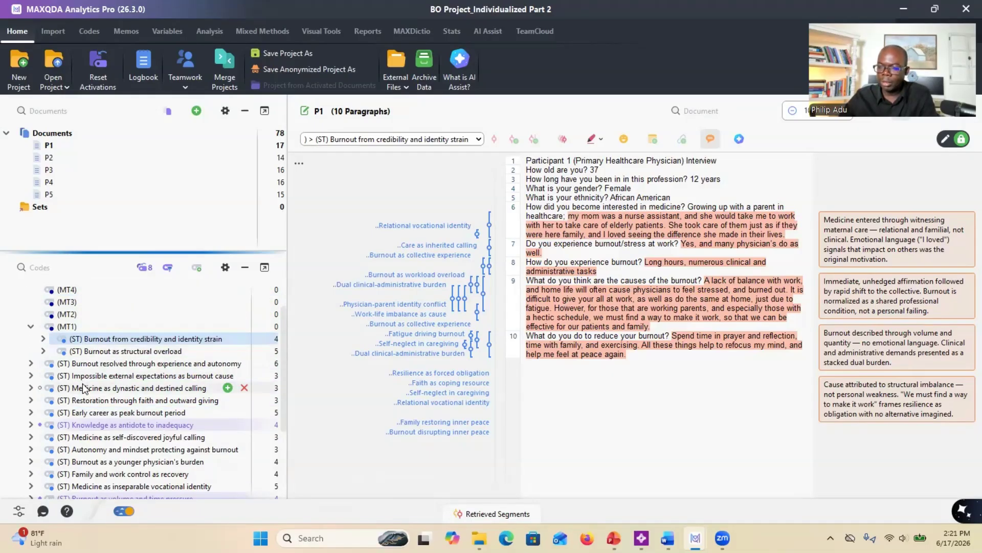
# - Move the superordinate themes "Evolving workplace as burnout trigger" and "Impossible external expectations as burnout cause" under (MT1)
pyautogui.scroll(-3, 92, 394)
pyautogui.click(104, 403)
pyautogui.moveTo(108, 406); pyautogui.dragTo(131, 303)
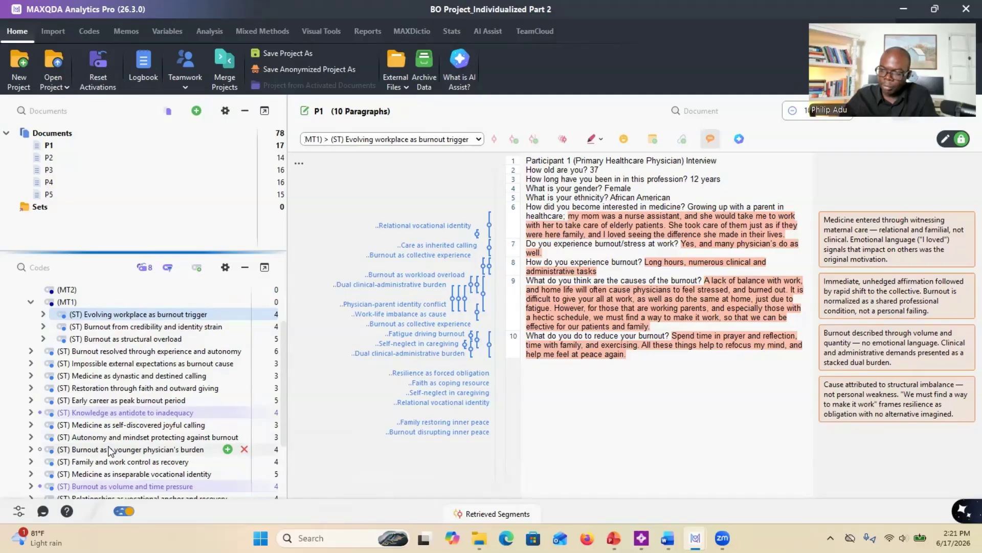
pyautogui.scroll(-1, 111, 450)
pyautogui.scroll(1, 129, 365)
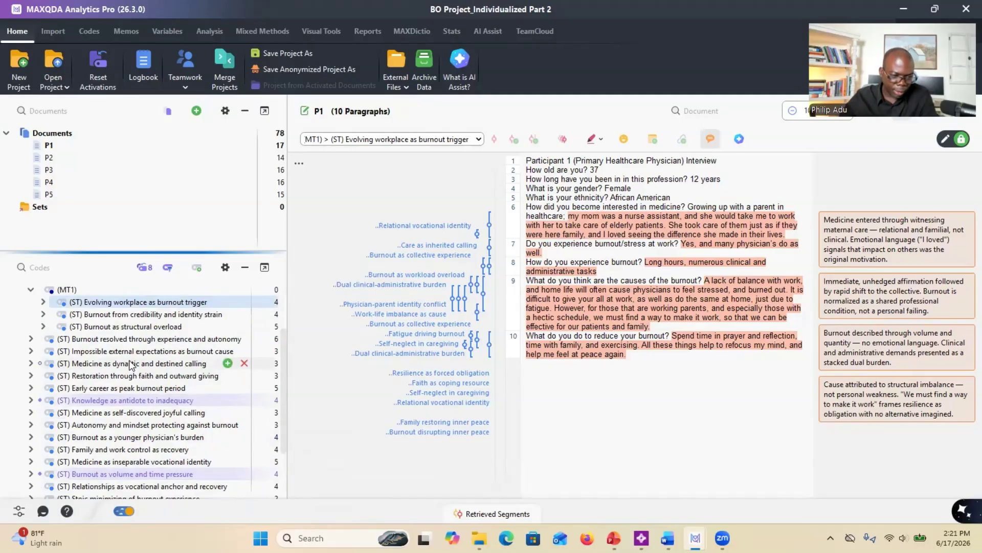
pyautogui.scroll(1, 141, 359)
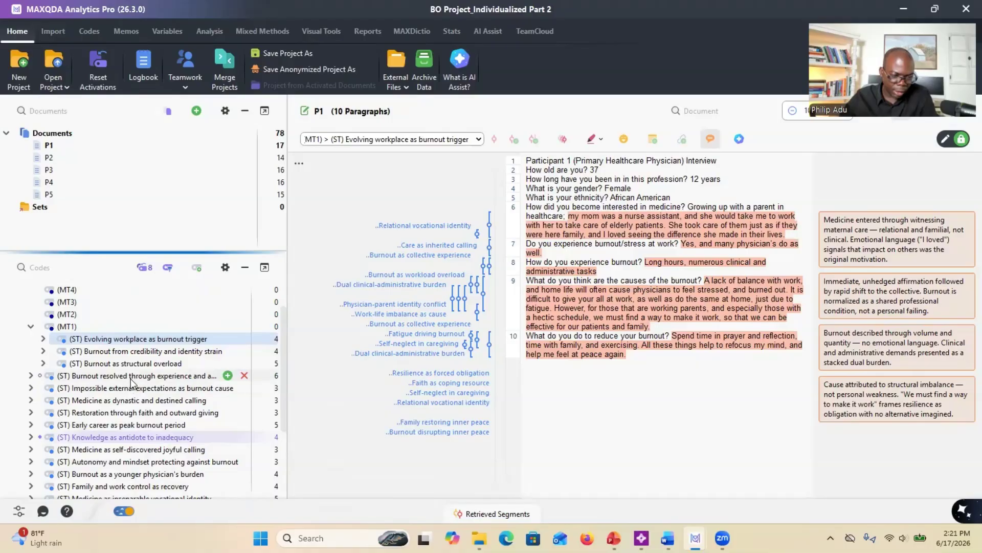
pyautogui.moveTo(130, 387); pyautogui.dragTo(130, 332)
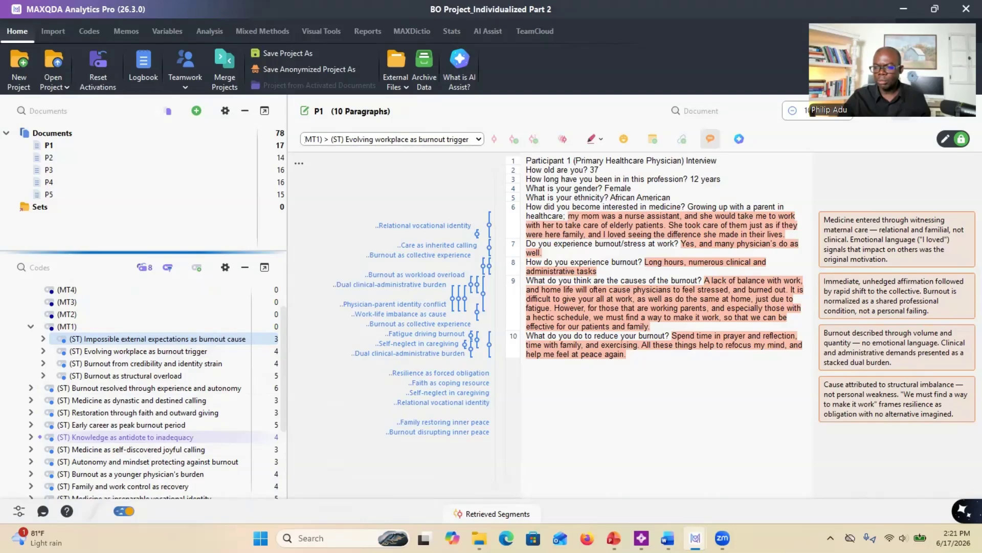
pyautogui.click(109, 328)
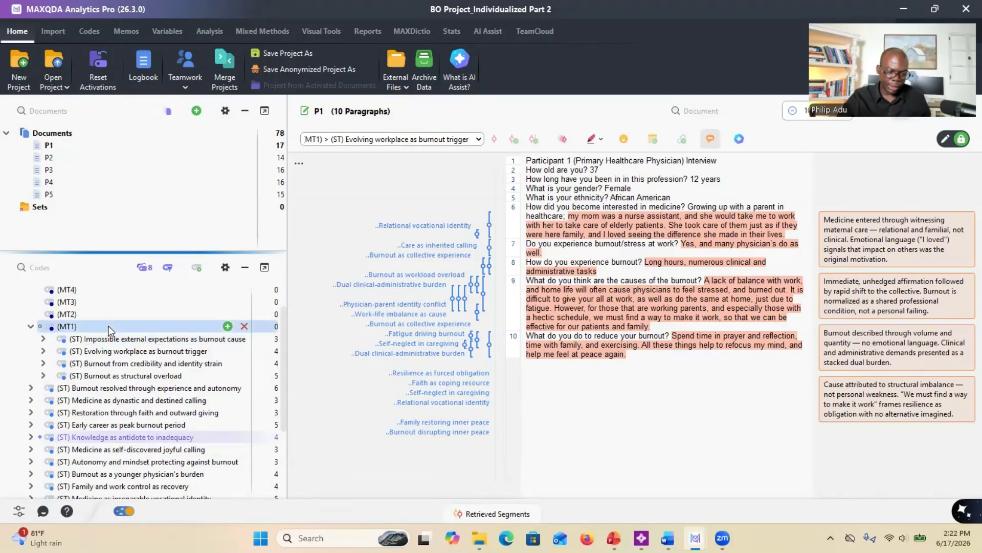
pyautogui.rightClick(109, 329)
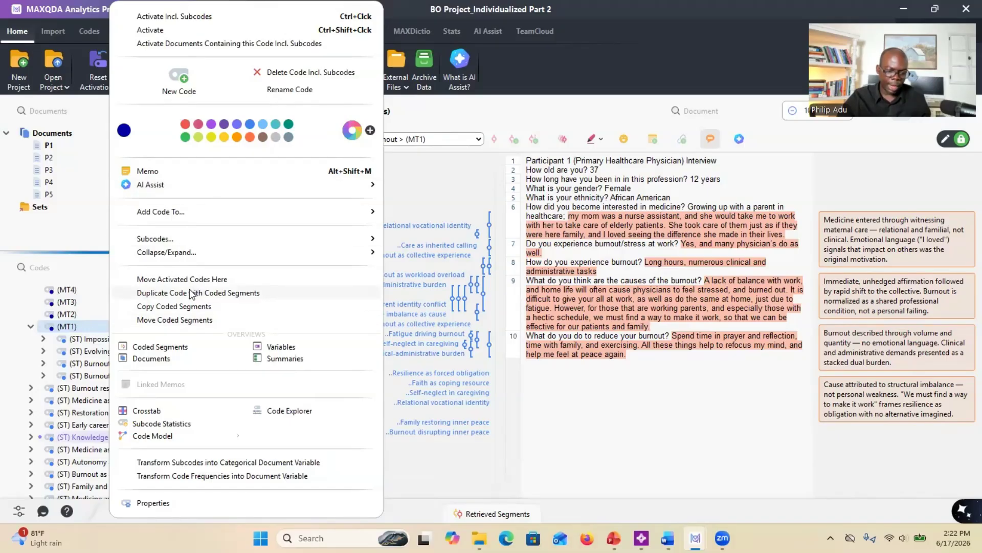
pyautogui.click(67, 349)
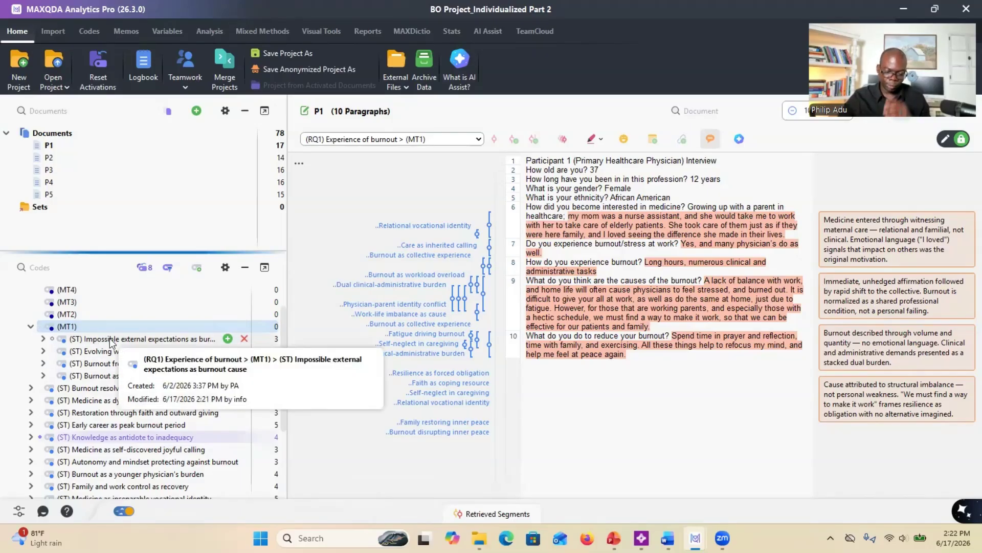
# - Rename the (MT1) master theme as "(MTc) Burnout as externally imposed and systemic"
pyautogui.rightClick(123, 326)
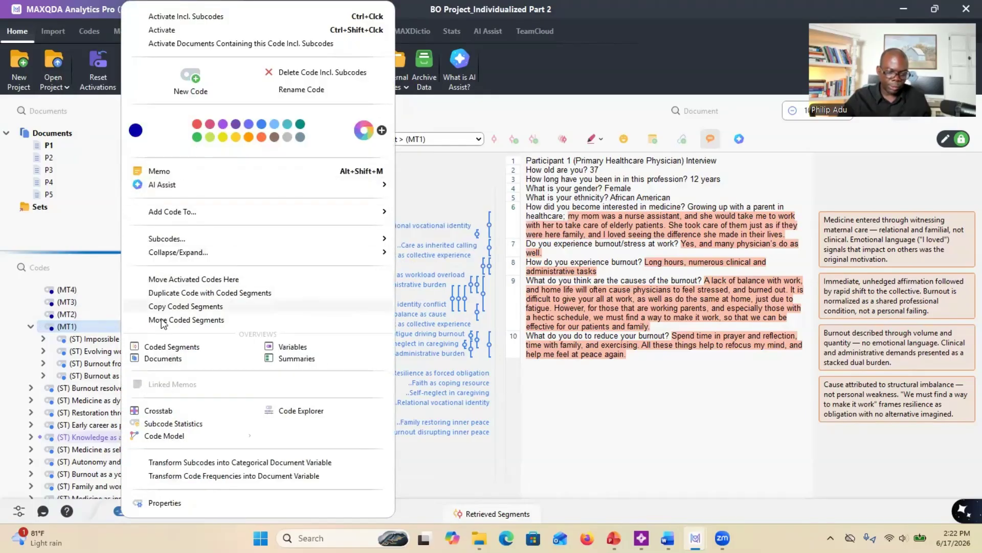
pyautogui.moveTo(164, 435)
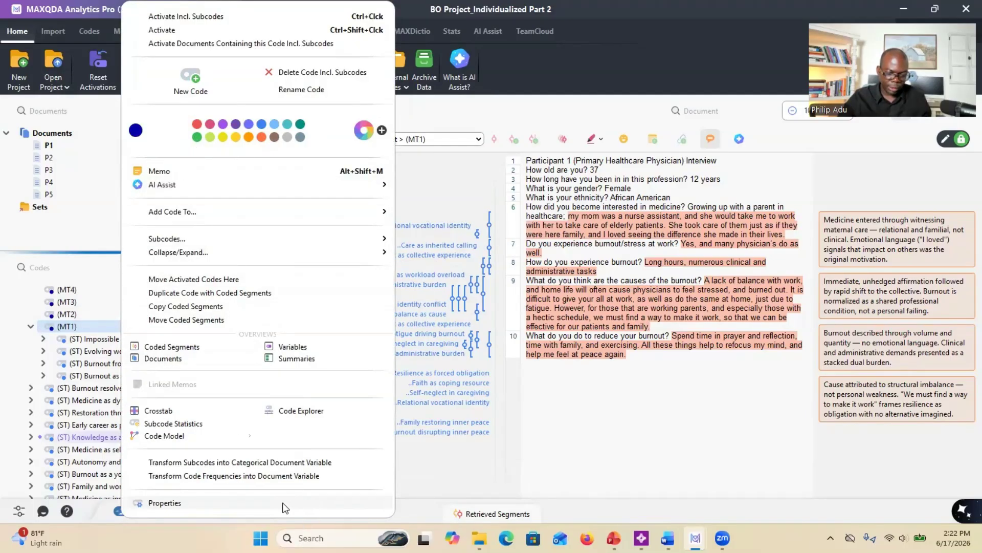
pyautogui.click(239, 507)
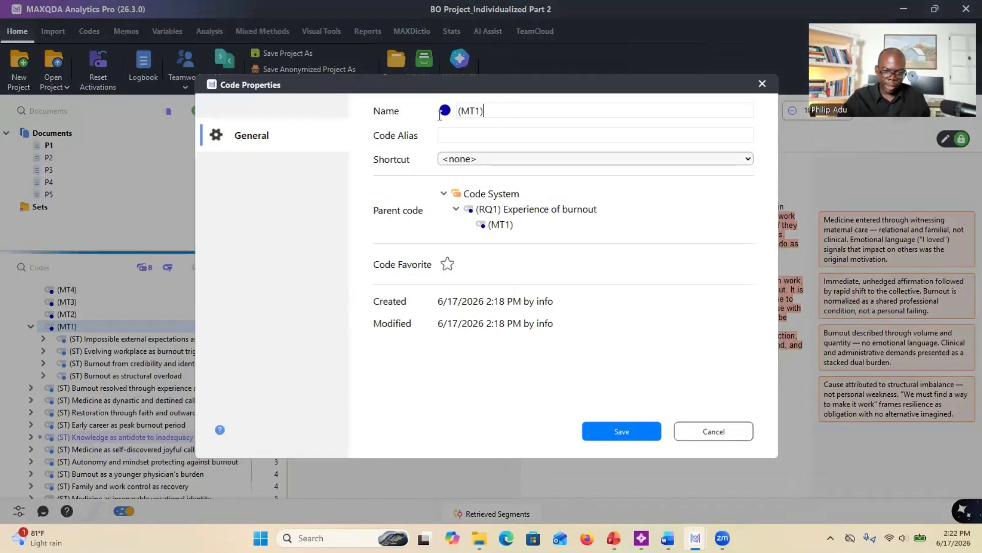
pyautogui.write('(MT) Burnout as externally imposed and systemic')
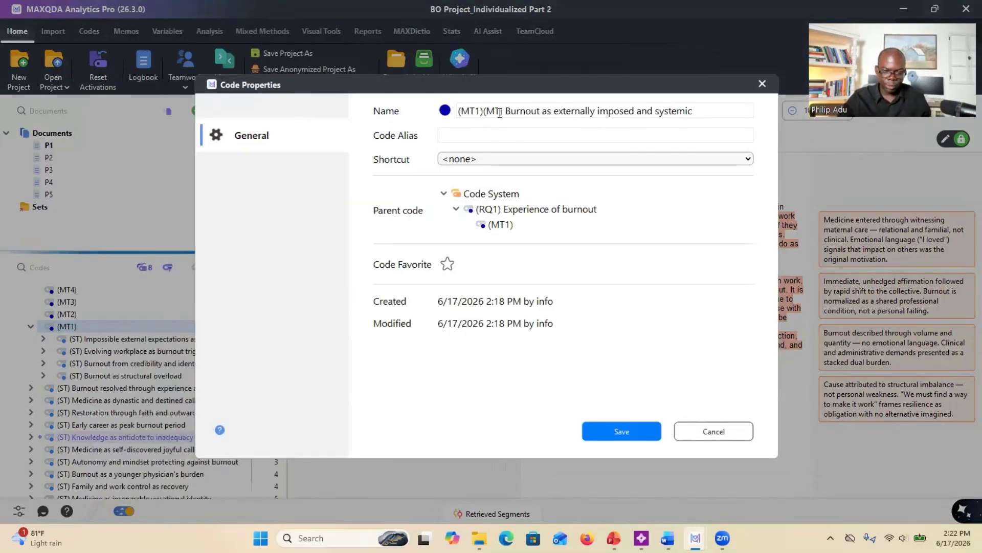
pyautogui.click(484, 111)
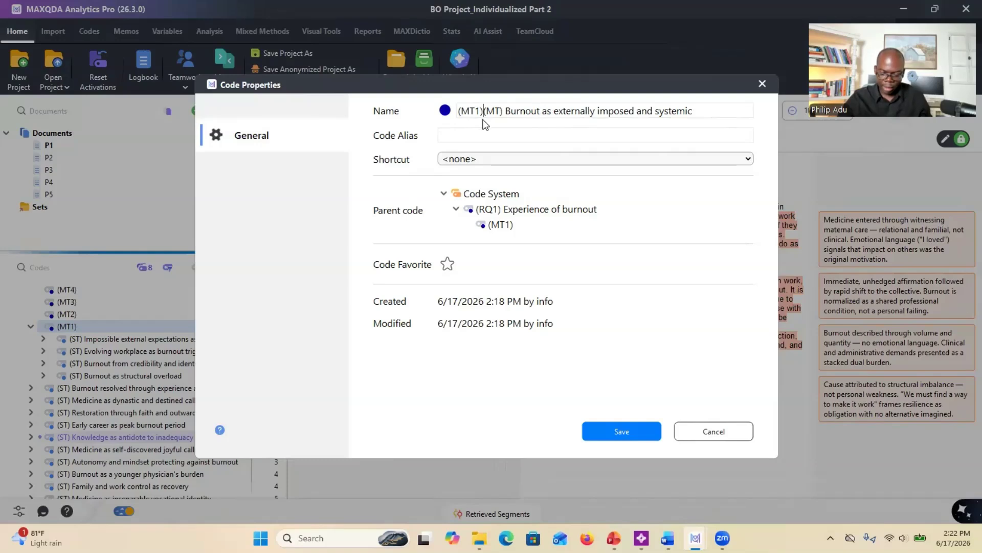
pyautogui.press('BackSpace')
pyautogui.press('BackSpace')
pyautogui.press('BackSpace')
pyautogui.press('BackSpace')
pyautogui.press('BackSpace')
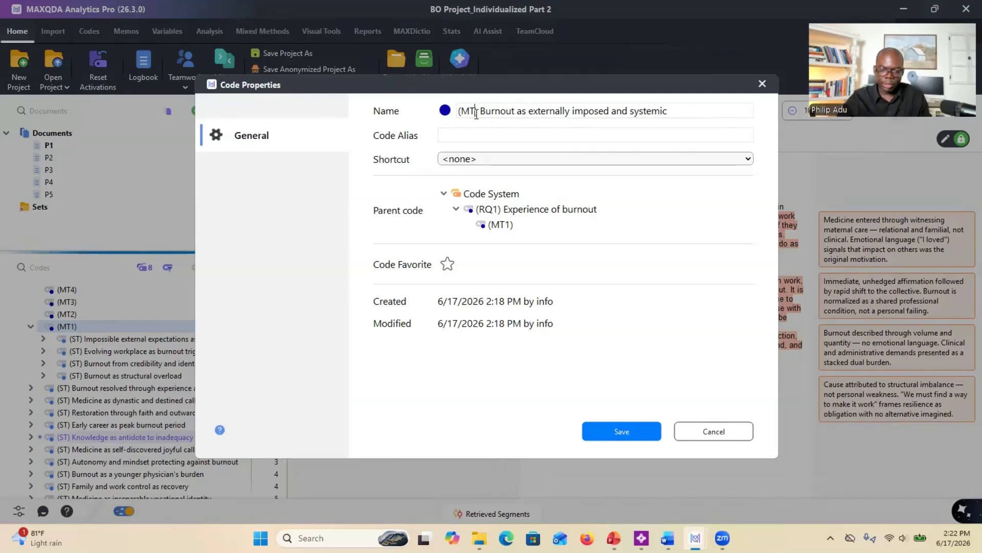
pyautogui.write('c')
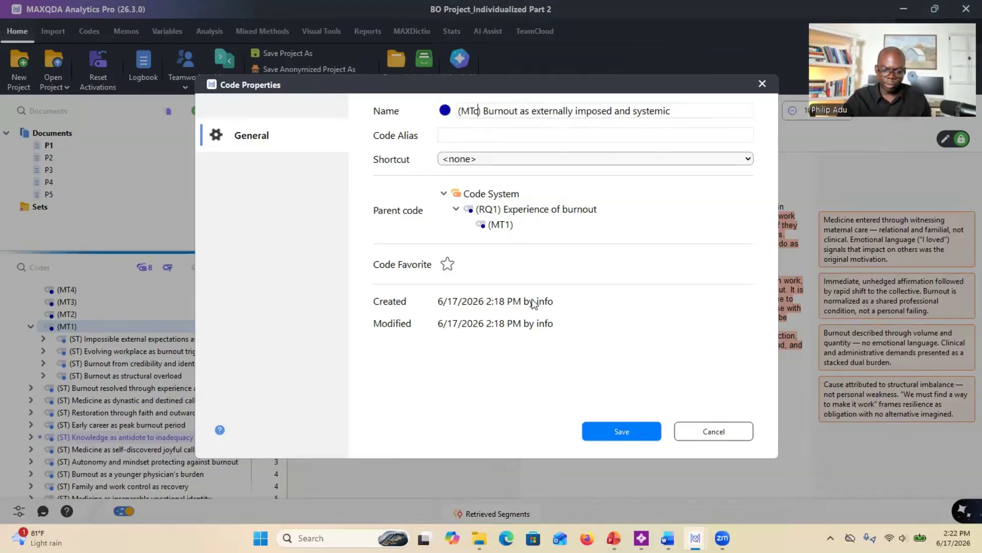
pyautogui.click(607, 438)
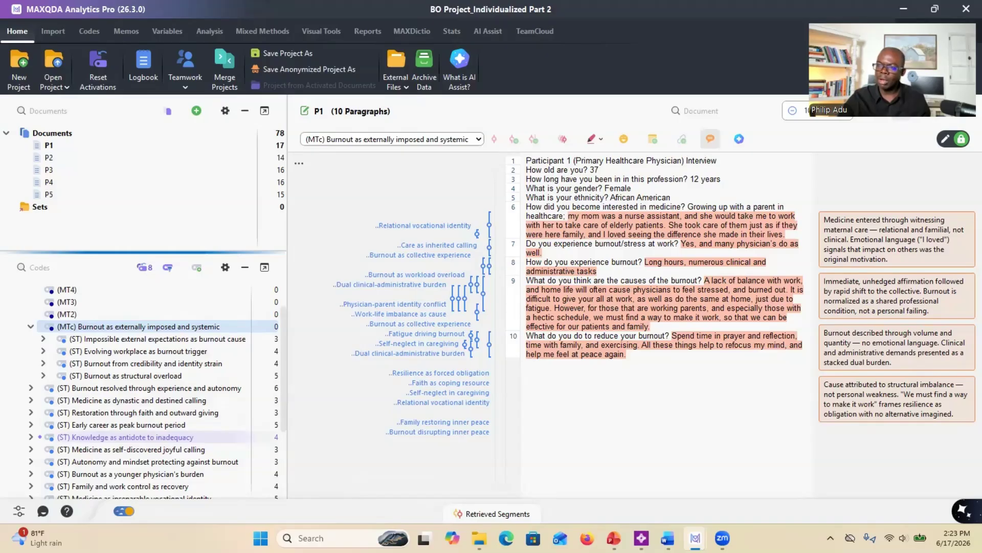
# - Switch to the maximized Burnout_Individualized Final 3 project and collapse the "externally imposed and systemic" and "Career stage" master themes
pyautogui.hotkey('alt', 'Tab')
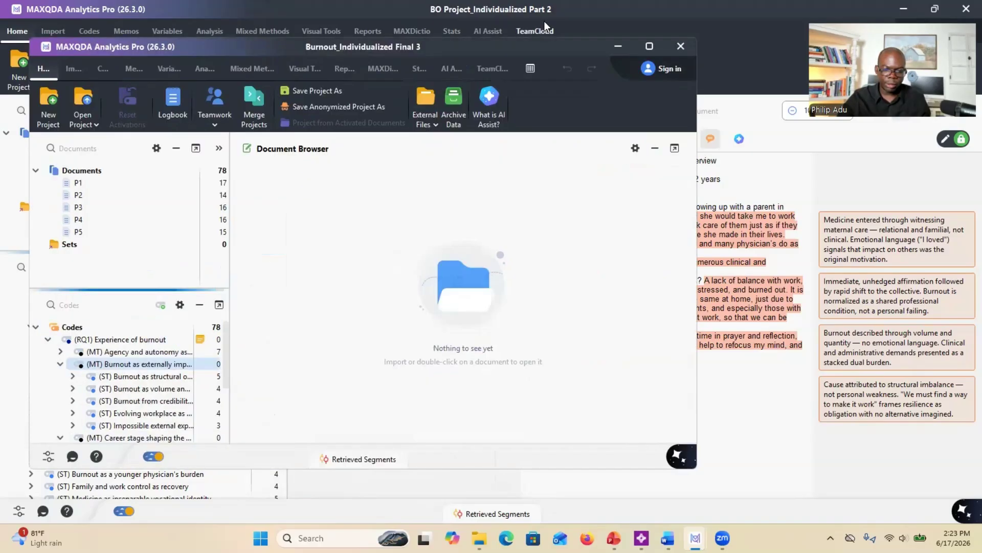
pyautogui.click(641, 44)
pyautogui.scroll(-2, 102, 399)
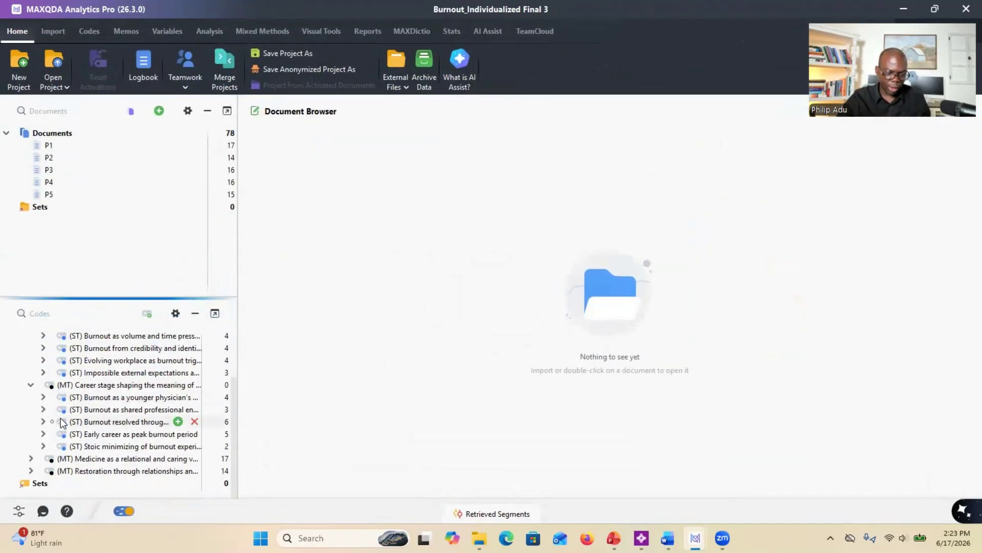
pyautogui.scroll(2, 63, 417)
pyautogui.scroll(1, 66, 403)
pyautogui.click(30, 373)
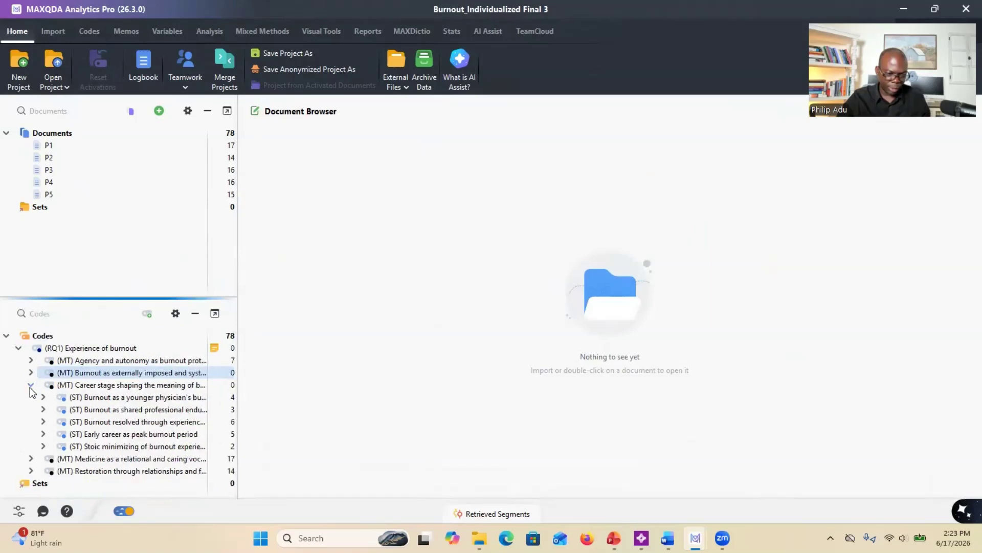
pyautogui.click(31, 385)
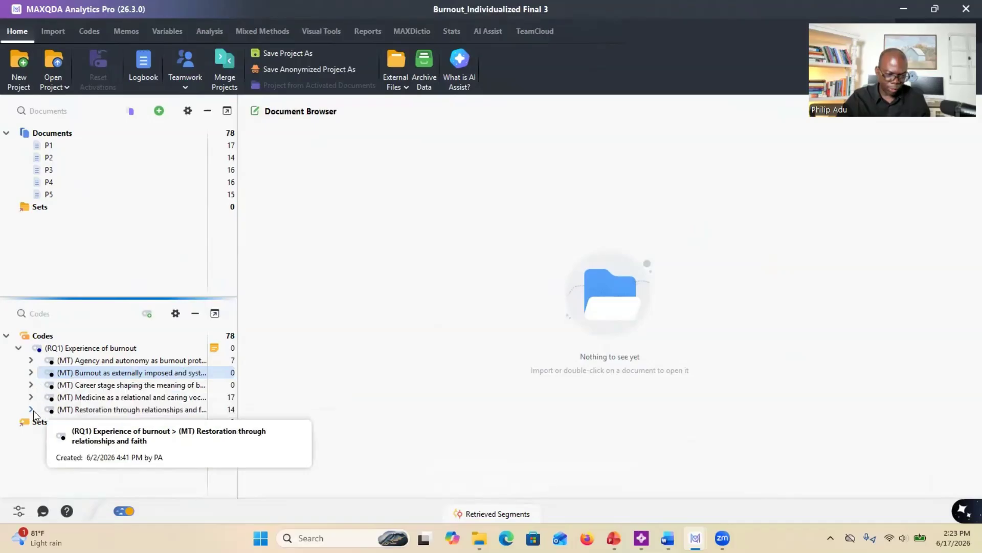
# - Change the prefix of the master theme "Restoration through relationships and faith" to (MTc)
pyautogui.rightClick(63, 411)
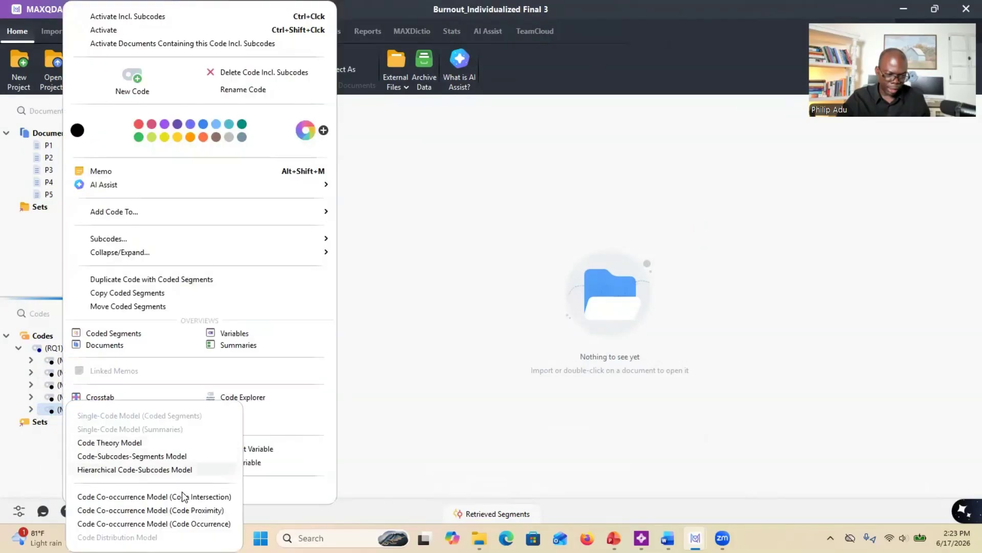
pyautogui.click(140, 486)
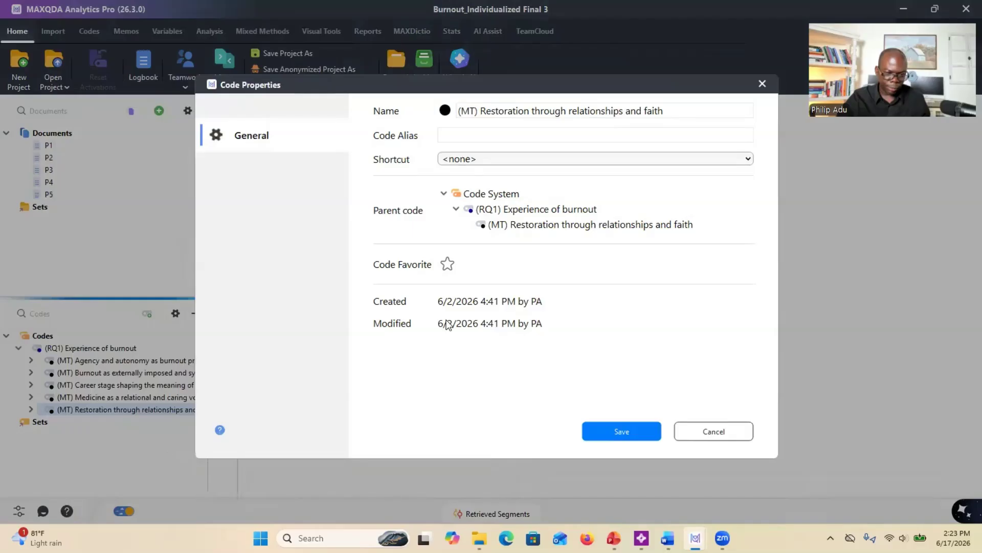
pyautogui.click(476, 109)
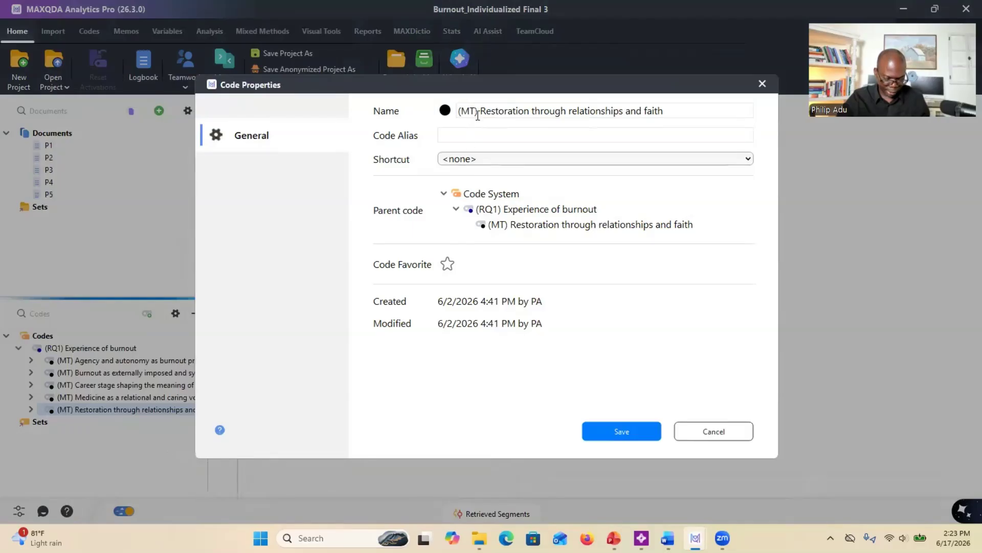
pyautogui.write('c')
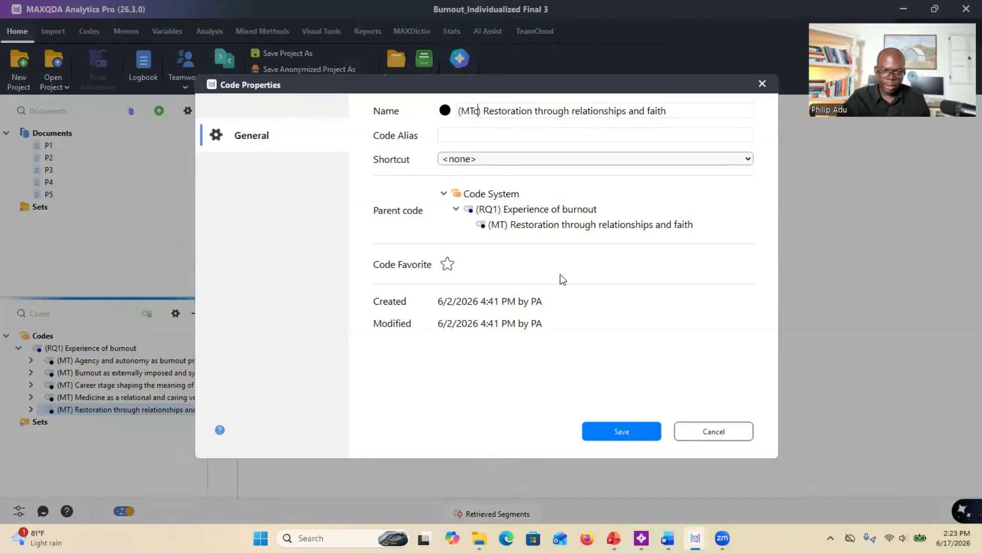
pyautogui.click(610, 425)
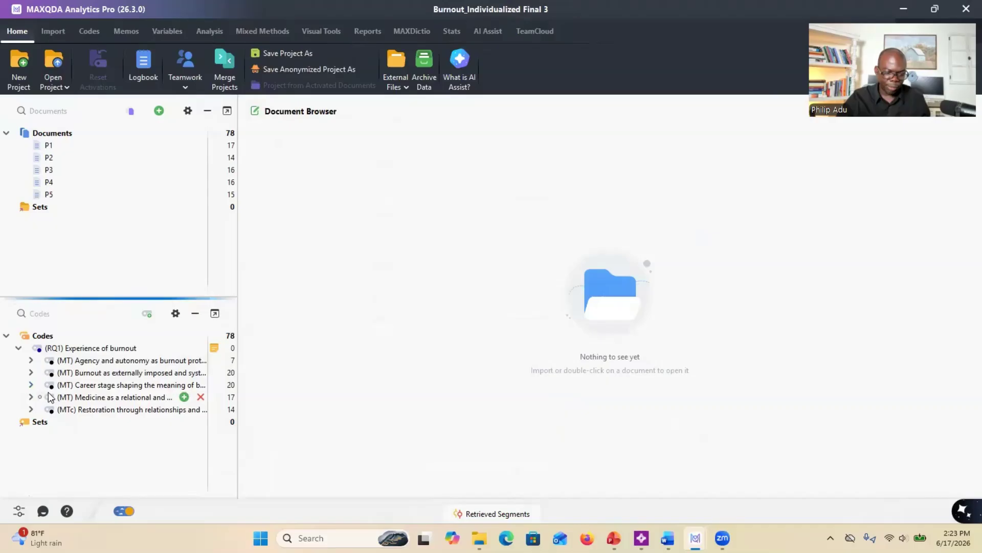
# - Expand "Restoration through relationships and faith" to view its superordinate themes, collapsing the first three of them
pyautogui.click(31, 409)
pyautogui.click(43, 422)
pyautogui.click(43, 434)
pyautogui.click(43, 447)
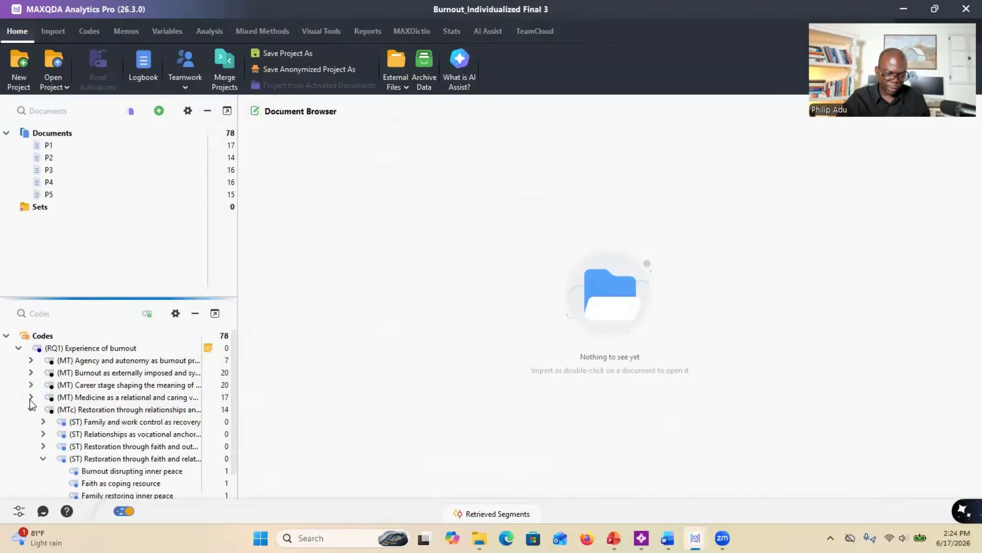
# - Change the prefix of the master theme "Medicine as a relational and caring vocation" to (MTc)
pyautogui.rightClick(61, 399)
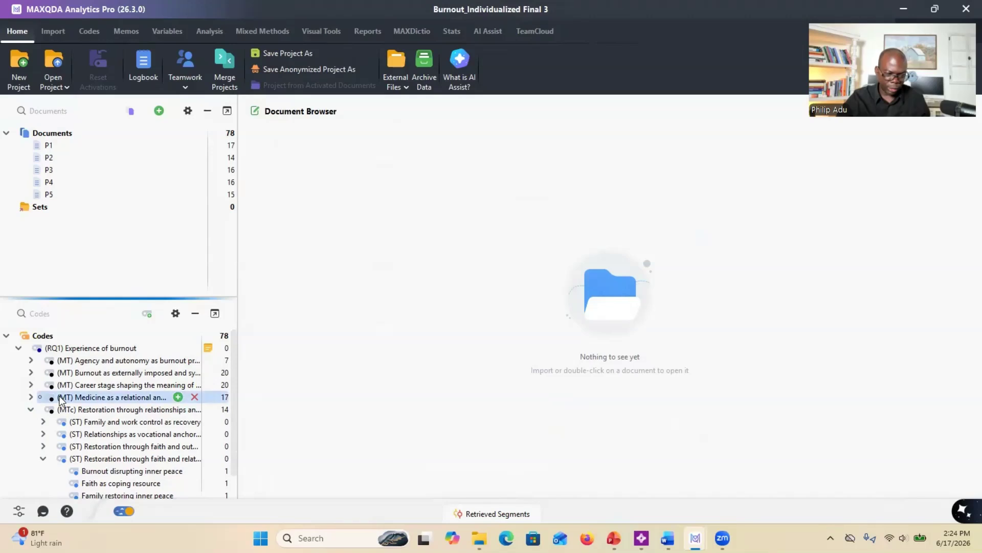
pyautogui.moveTo(97, 421)
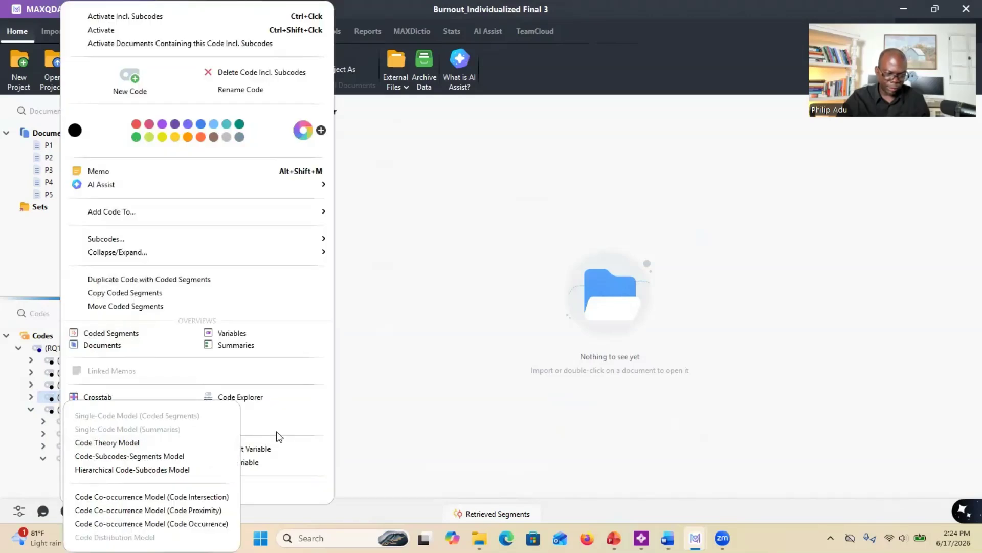
pyautogui.click(115, 491)
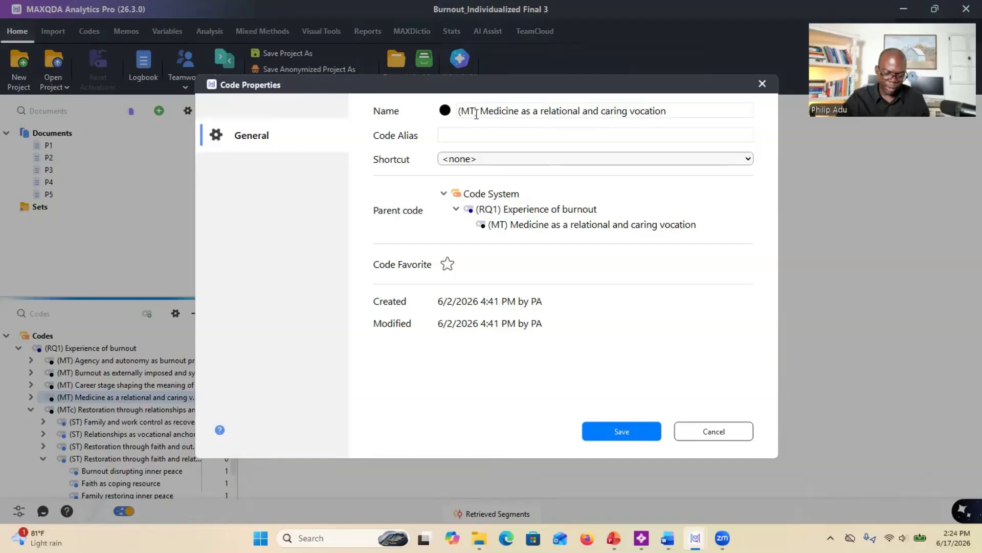
pyautogui.write('c')
pyautogui.click(584, 427)
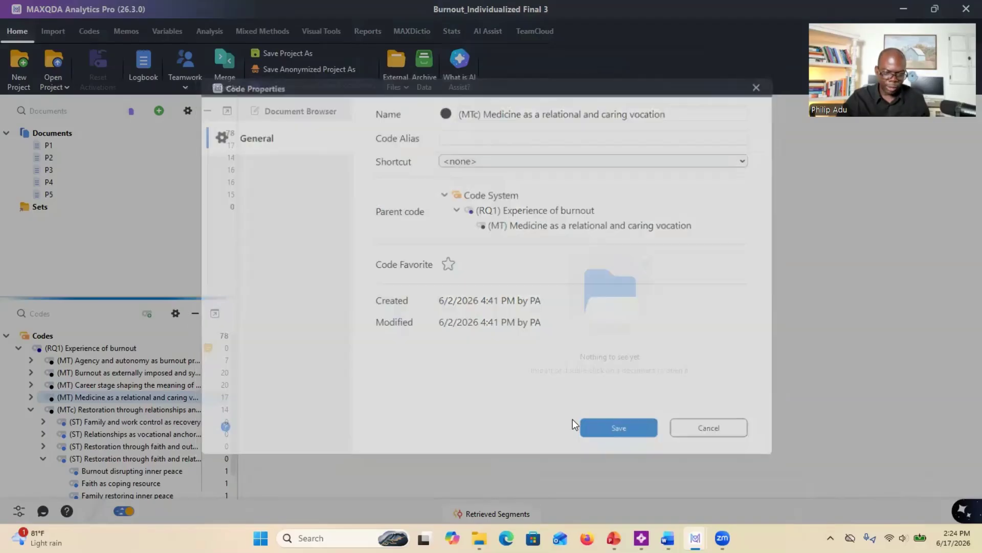
# - Widen the code list to show full names and change the prefix of "Agency and autonomy as burnout protection" to (MTd)
pyautogui.click(30, 360)
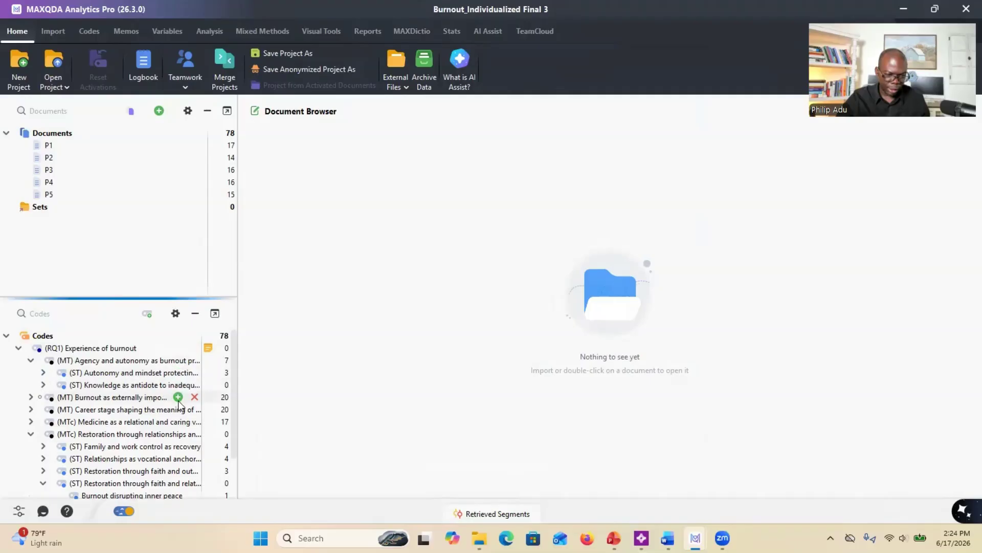
pyautogui.moveTo(238, 408); pyautogui.dragTo(402, 404)
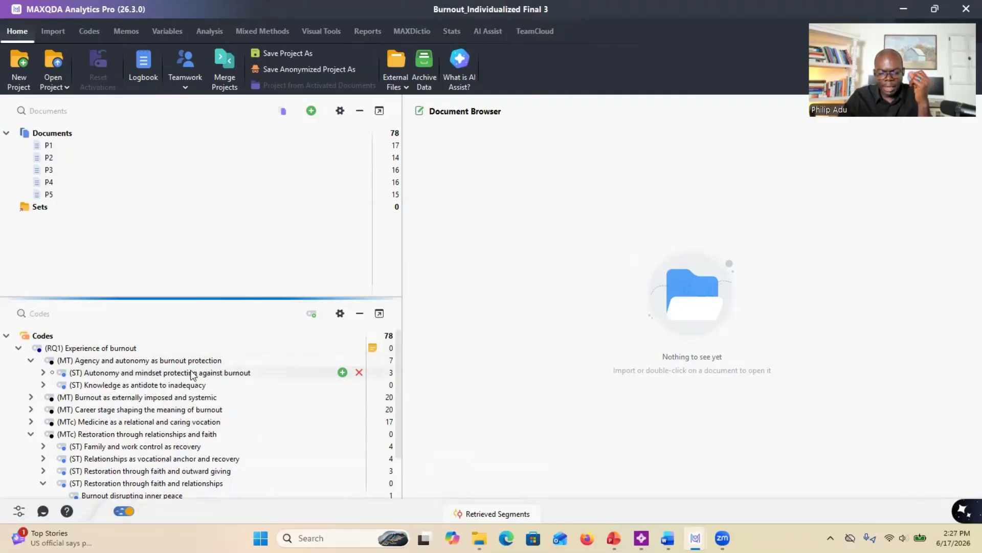
pyautogui.rightClick(74, 365)
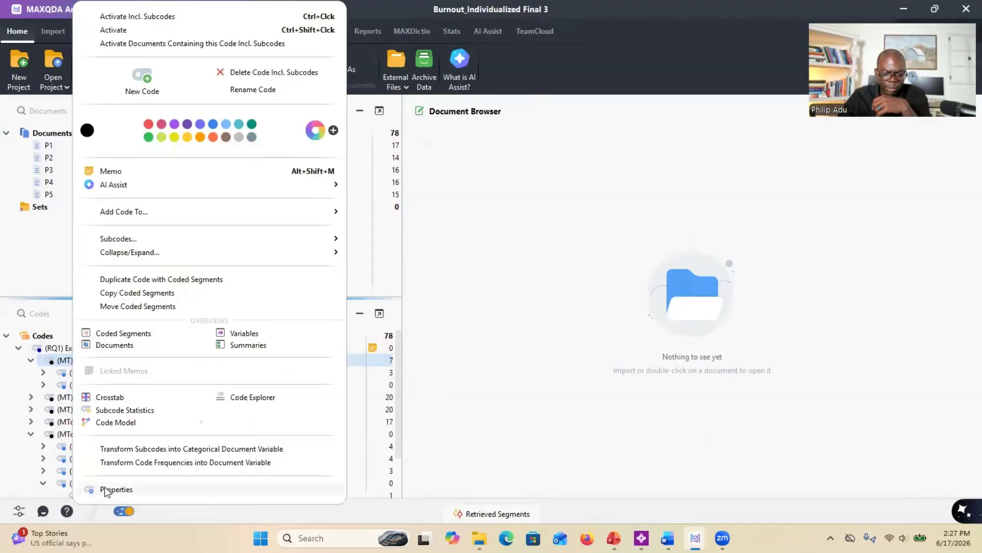
pyautogui.click(123, 487)
pyautogui.click(477, 111)
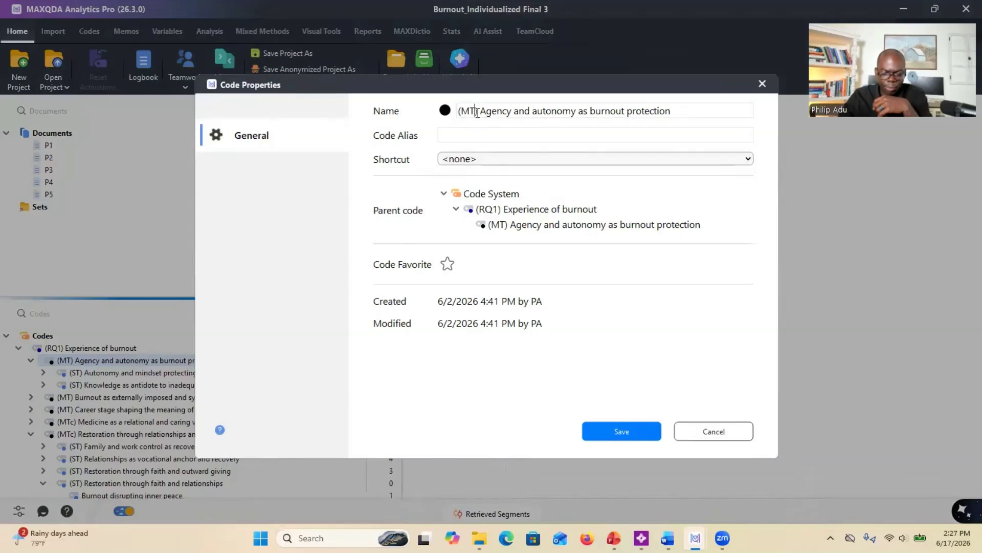
pyautogui.write('c')
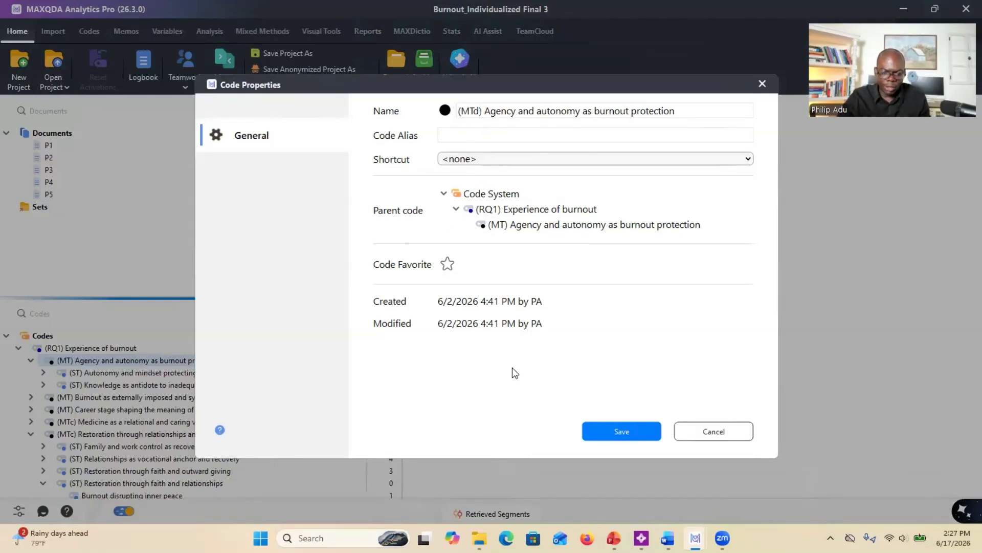
pyautogui.click(622, 435)
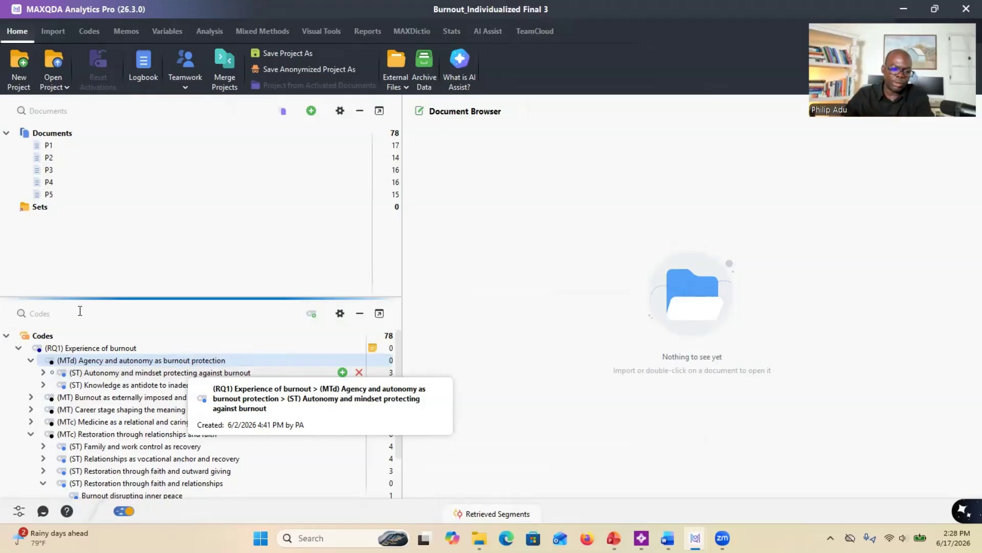
# - Look into the "Medicine as a relational and caring vocation" theme and collapse the code tree to the five master themes
pyautogui.click(30, 360)
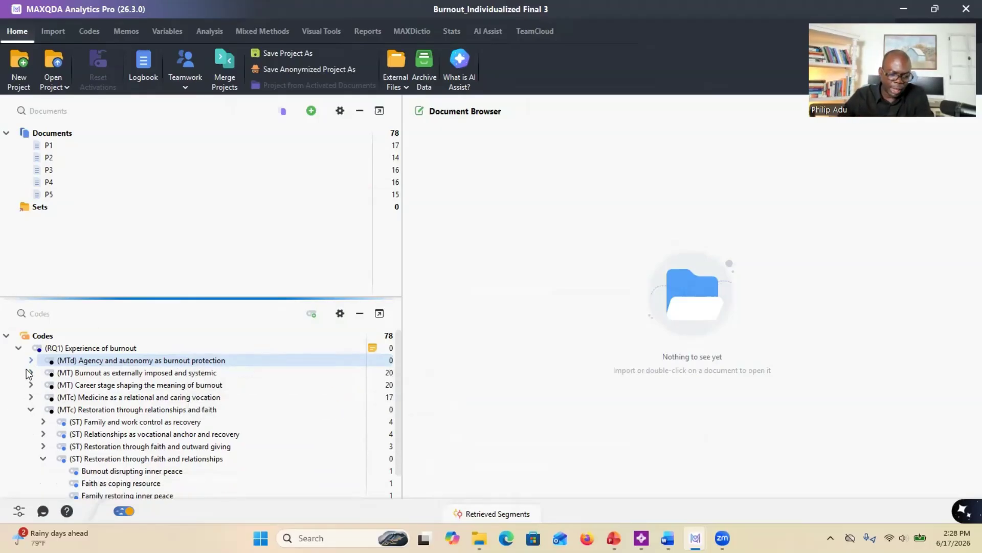
pyautogui.click(31, 397)
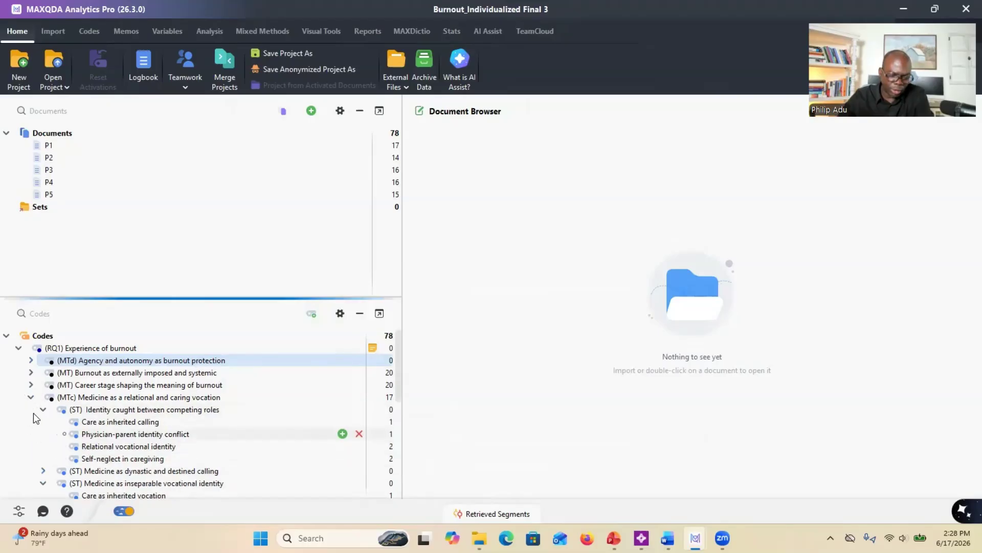
pyautogui.click(30, 397)
pyautogui.click(30, 409)
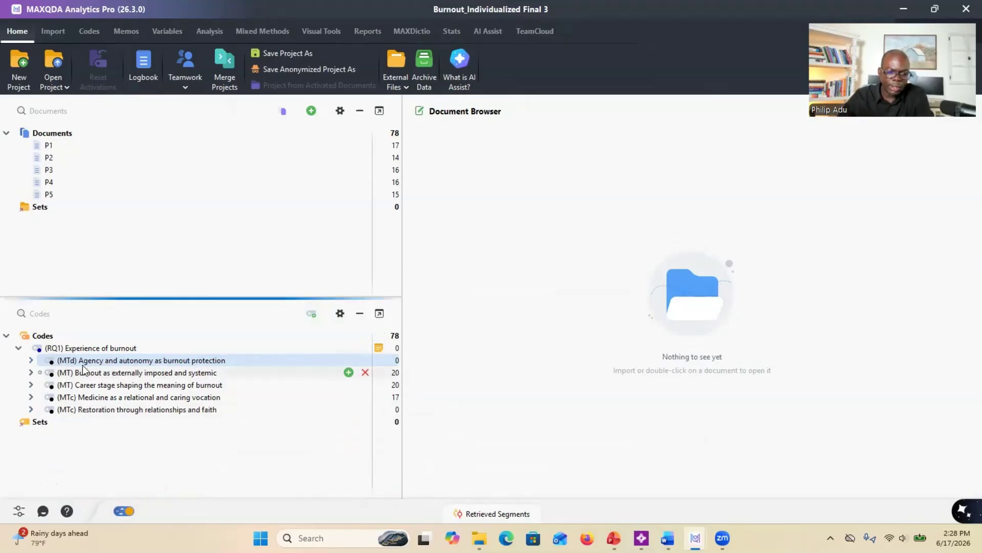